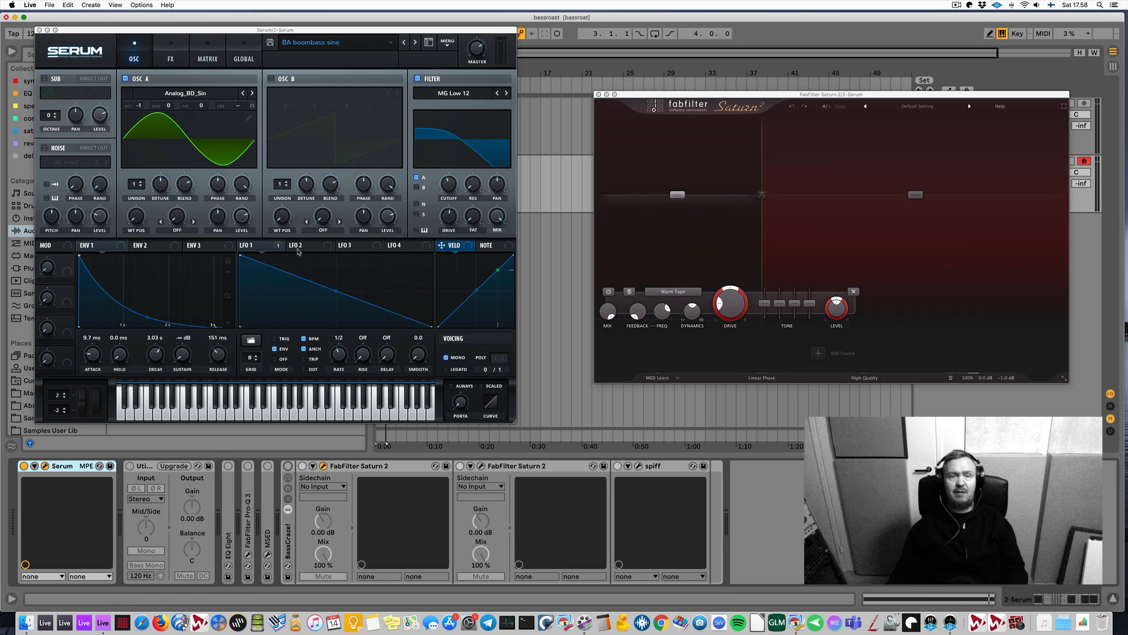
# Delete the two FabFilter Saturn 2 devices and spiff from the Serum track's chain, and reposition the Serum window
pyautogui.moveTo(339, 35); pyautogui.dragTo(371, 43)
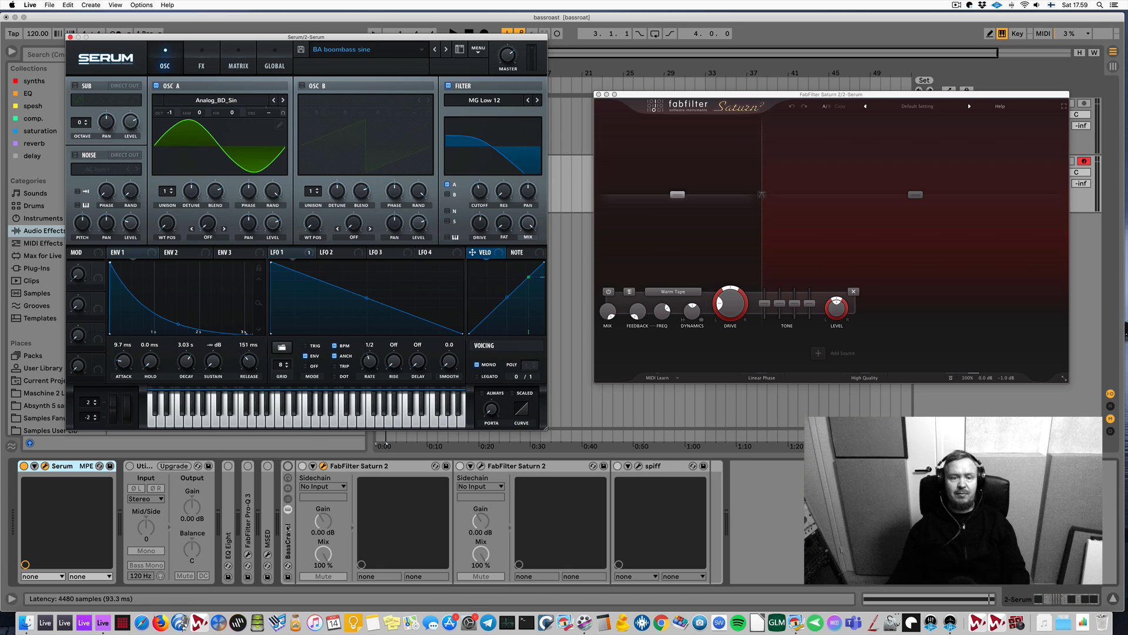
pyautogui.press('Delete')
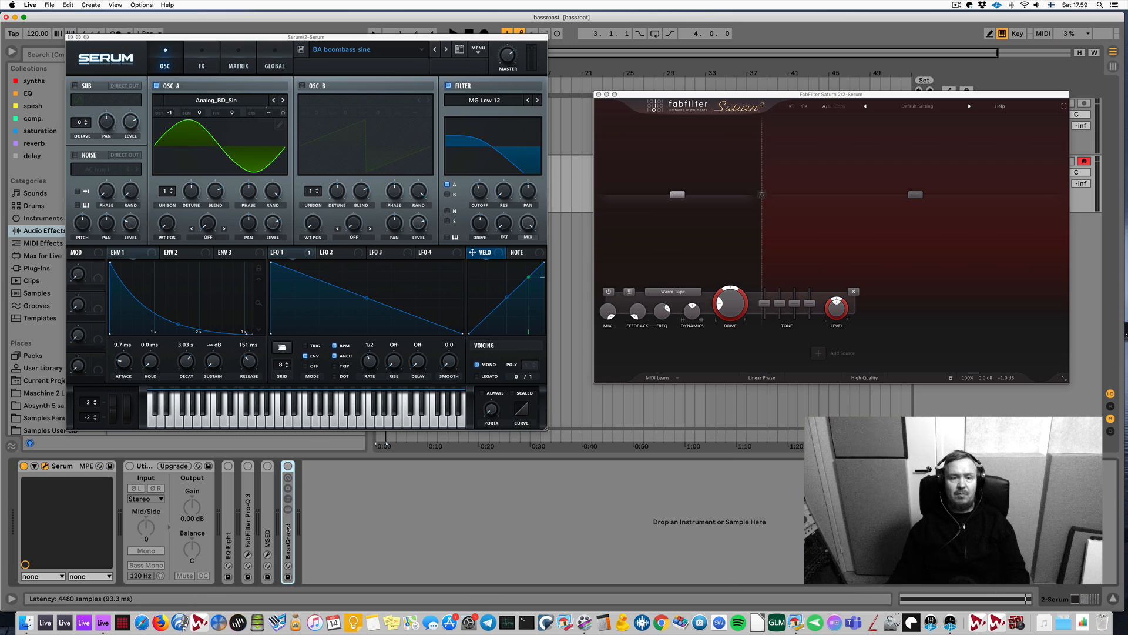
pyautogui.click(599, 94)
pyautogui.moveTo(350, 40); pyautogui.dragTo(467, 96)
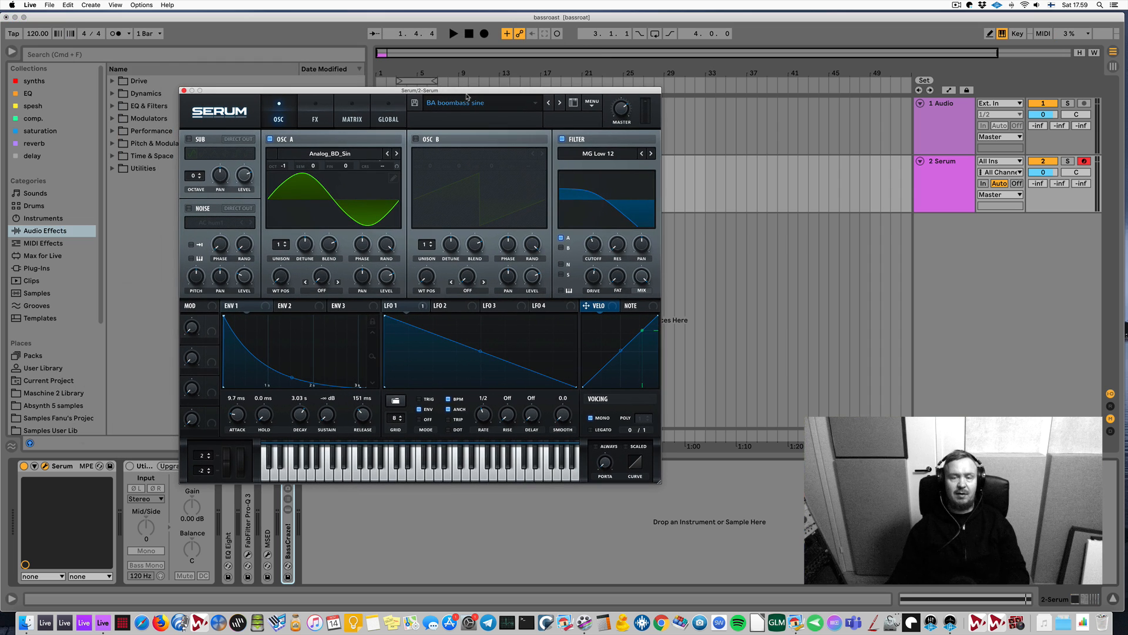
pyautogui.press('a')
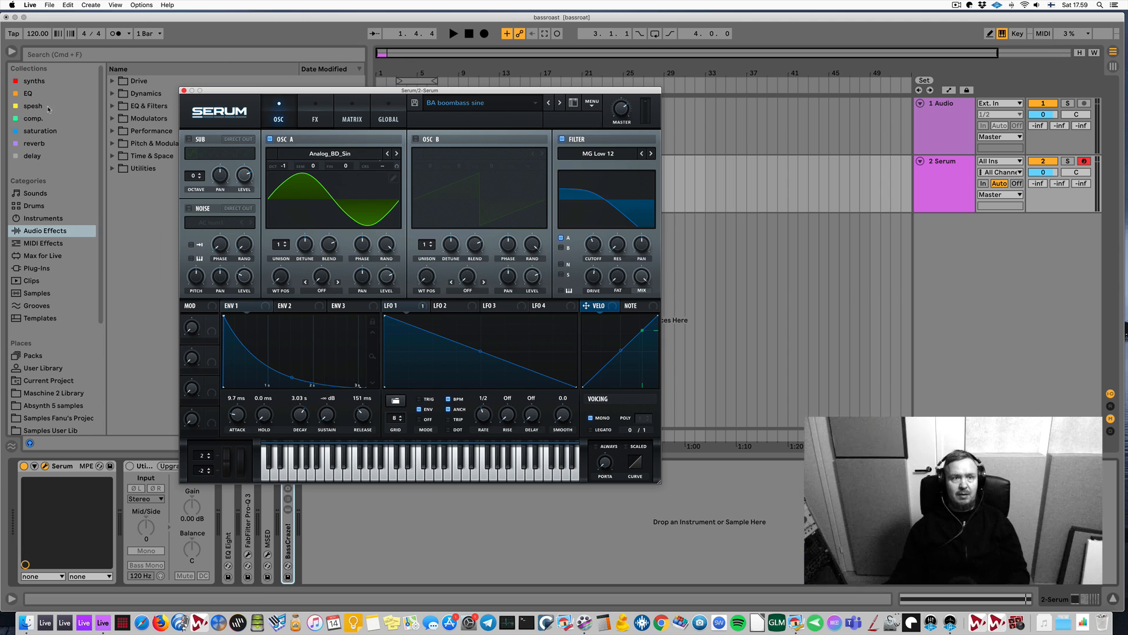
# Search the saturation collection for "saturn", add FabFilter Saturn 2 after BassCraze, and arrange its window beside Serum
pyautogui.click(40, 130)
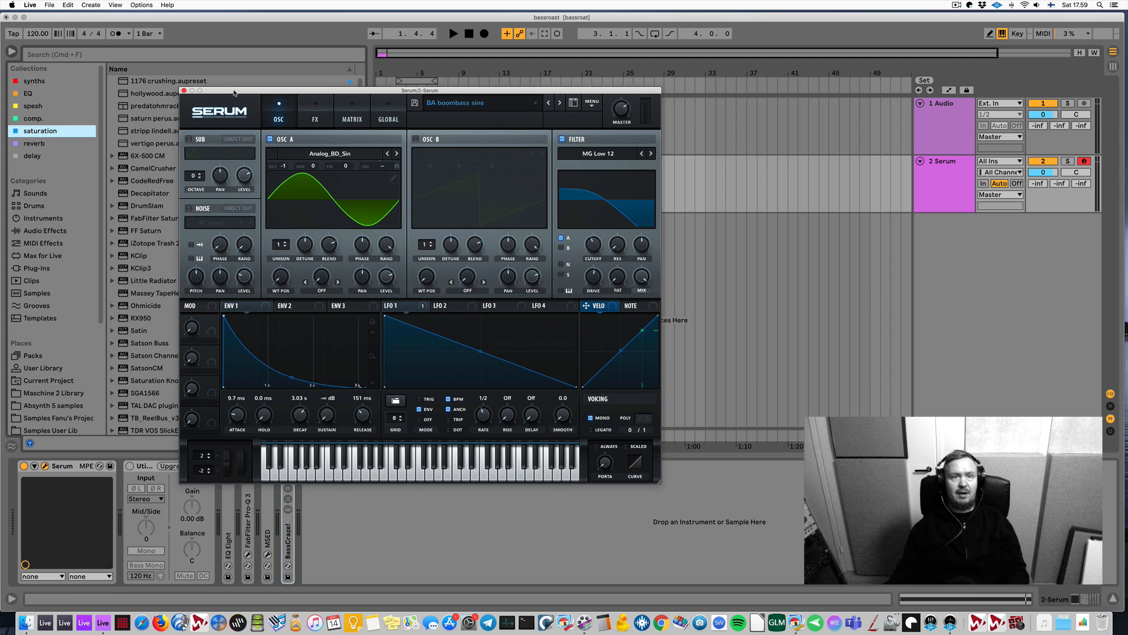
pyautogui.moveTo(235, 91); pyautogui.dragTo(374, 112)
pyautogui.scroll(-3, 184, 306)
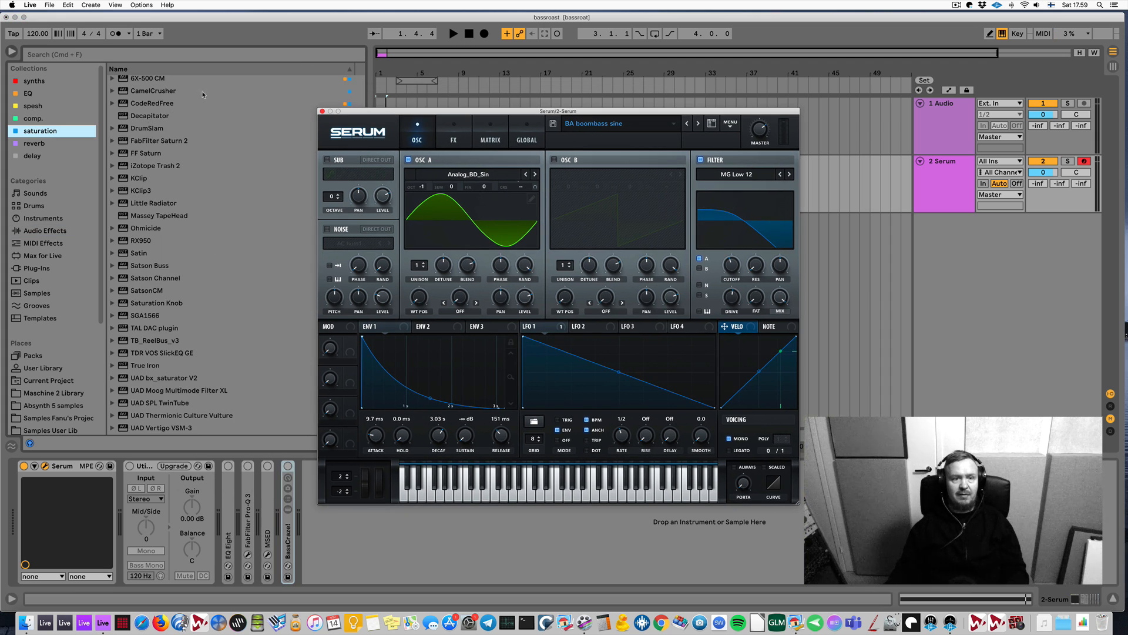
pyautogui.click(186, 59)
pyautogui.write('saturn')
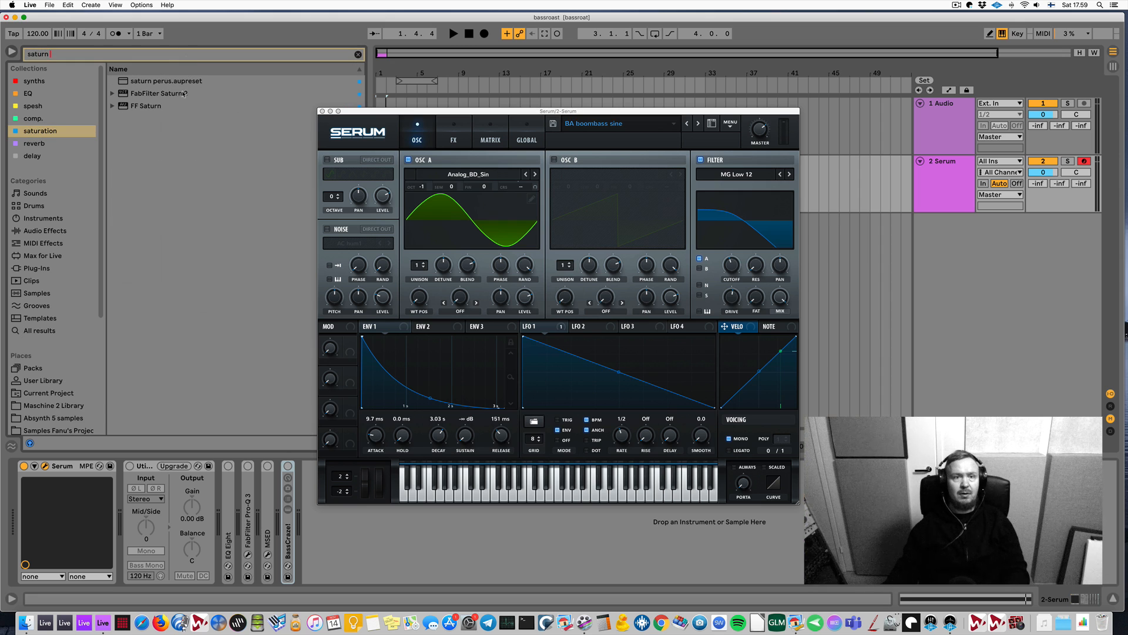
pyautogui.doubleClick(184, 93)
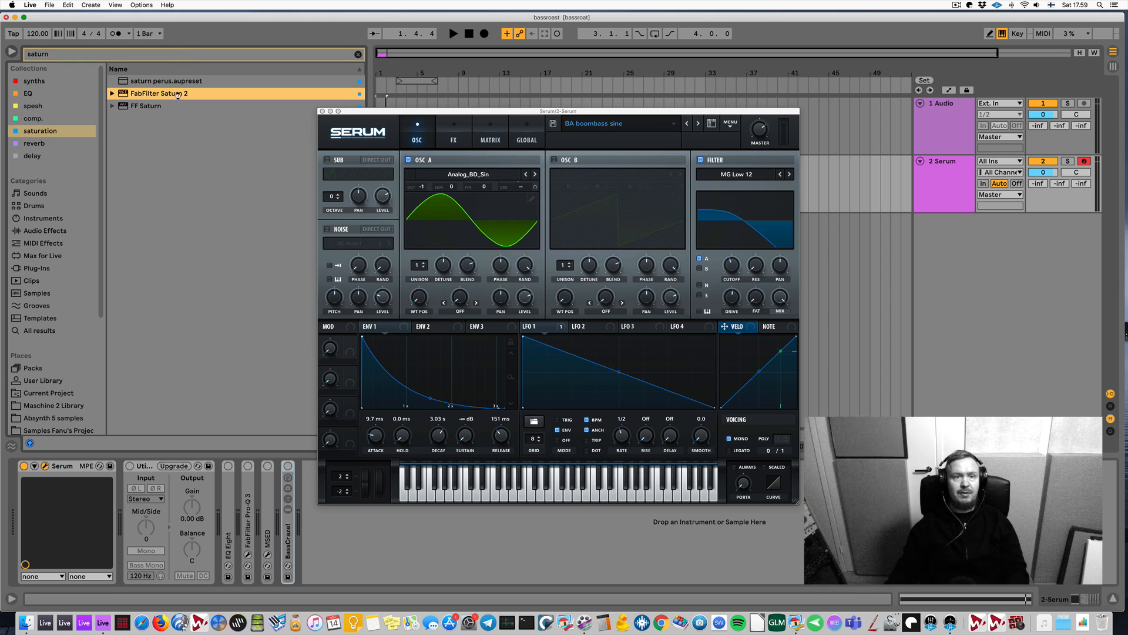
pyautogui.moveTo(402, 111); pyautogui.dragTo(105, 51)
pyautogui.moveTo(519, 114); pyautogui.dragTo(697, 77)
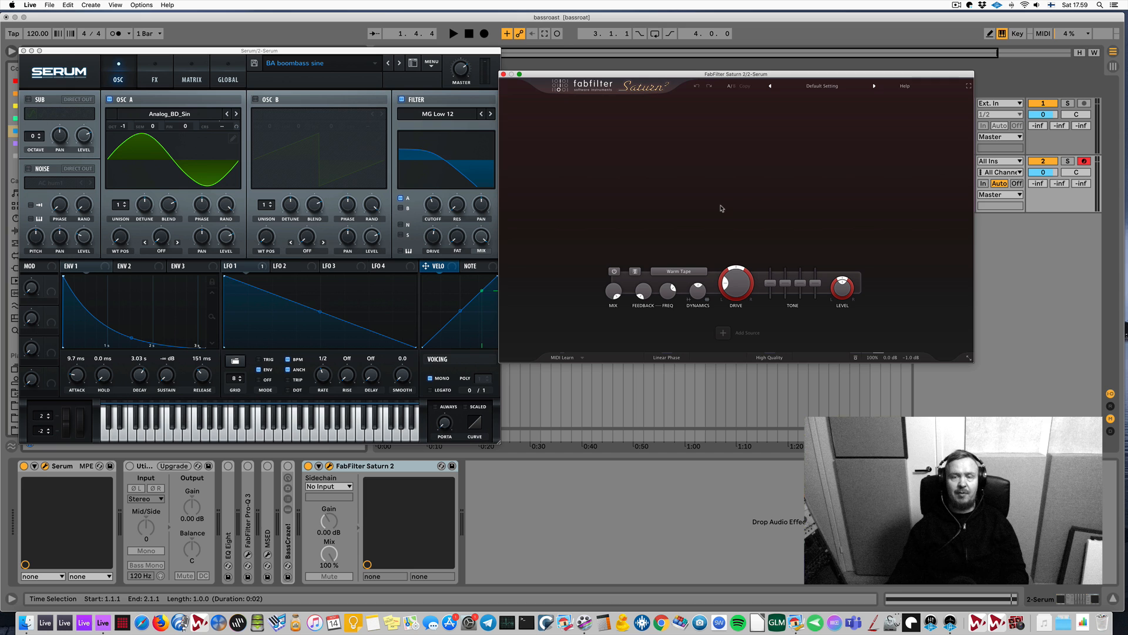
# Turn off the computer MIDI keyboard, open the master track's SPAN analyzer and start playback
pyautogui.press('space')
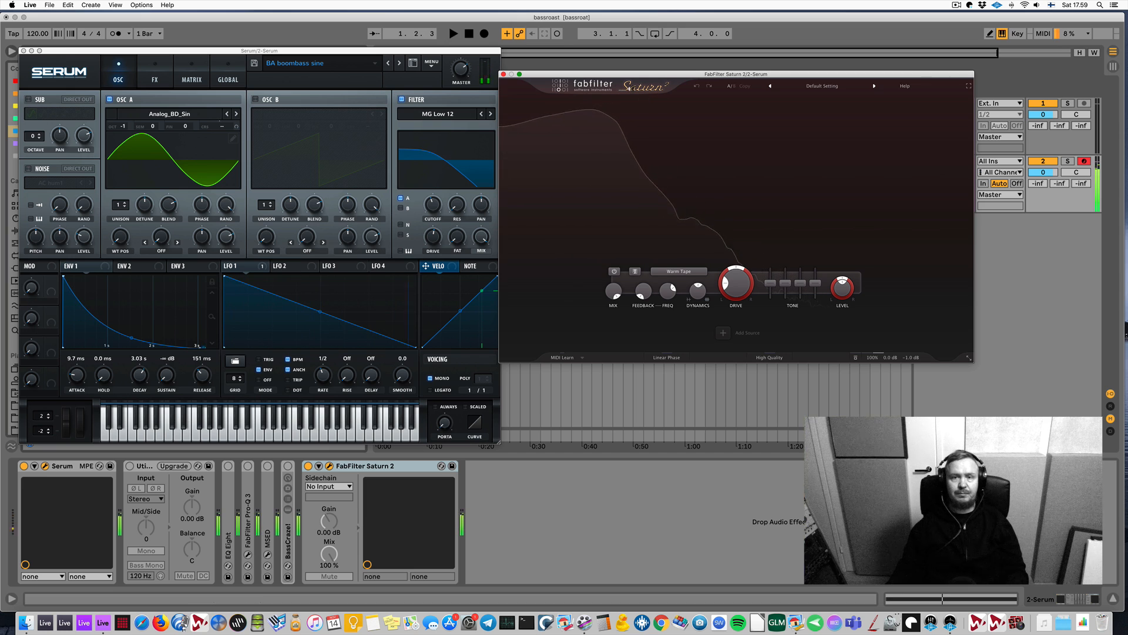
pyautogui.moveTo(629, 74); pyautogui.dragTo(602, 86)
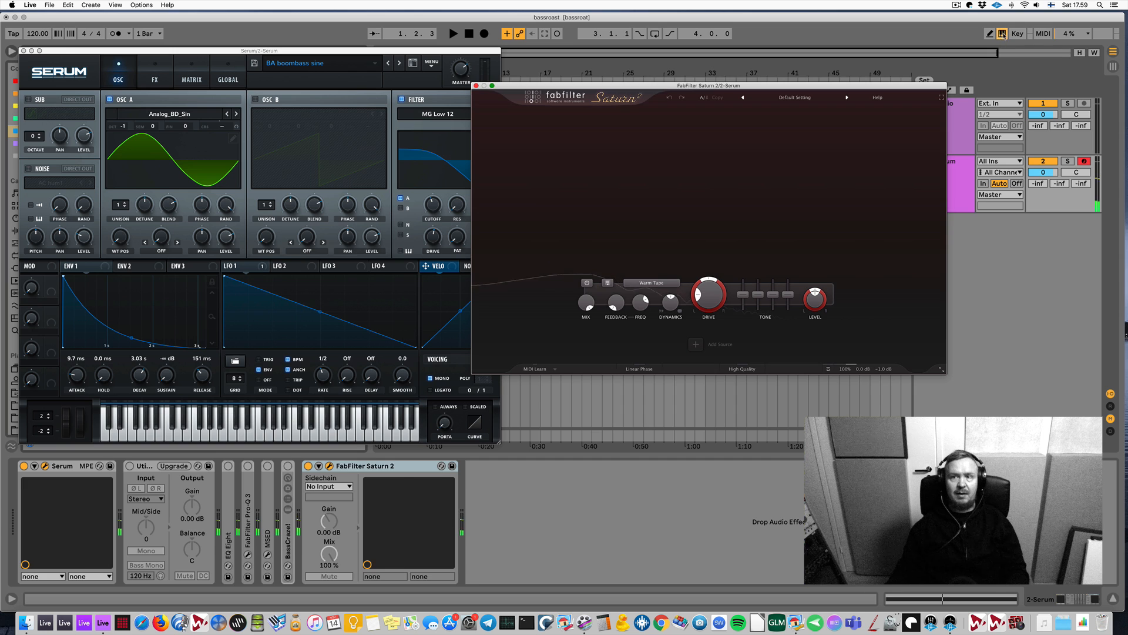
pyautogui.click(1003, 34)
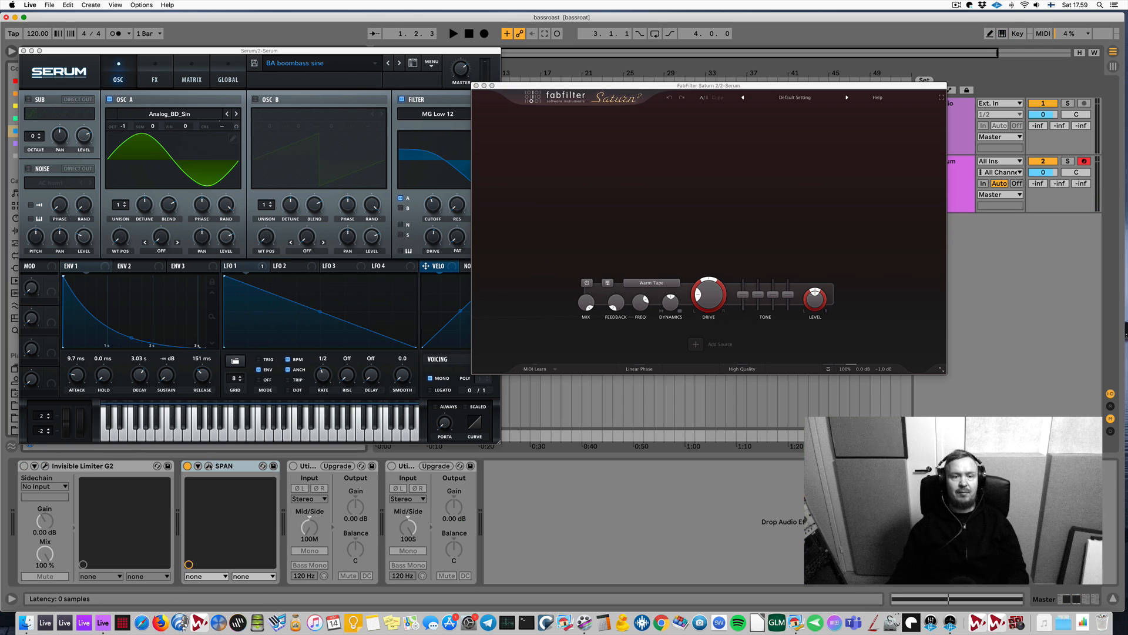
pyautogui.click(209, 466)
pyautogui.press('space')
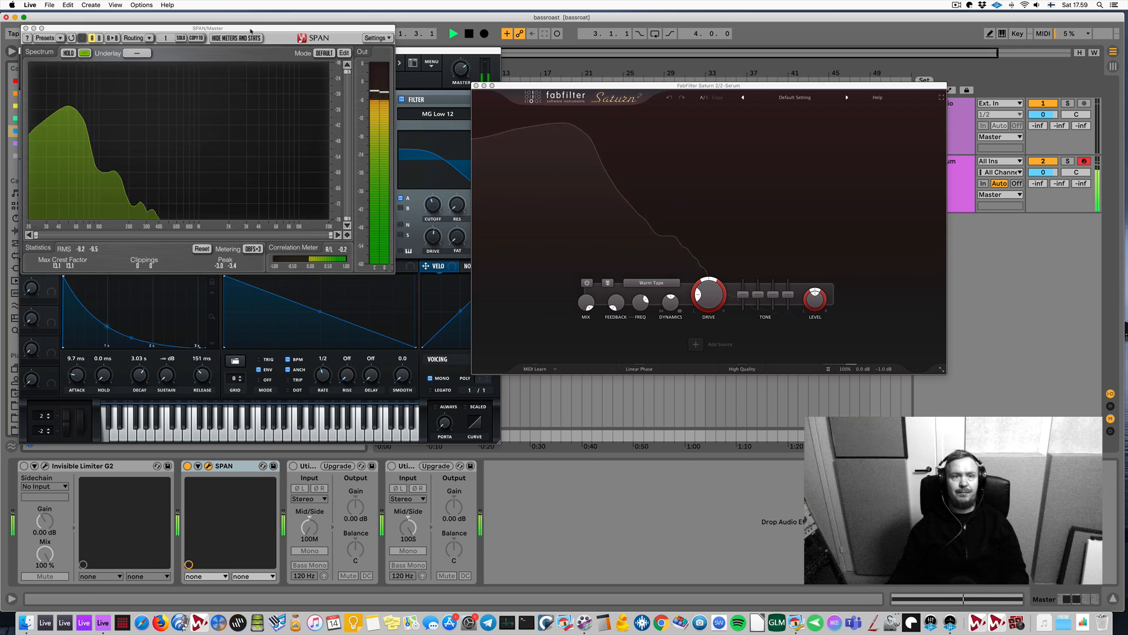
# Arrange the plug-in windows with SPAN's spectrum below Saturn 2 and Saturn 2 beside Serum
pyautogui.moveTo(251, 30); pyautogui.dragTo(874, 308)
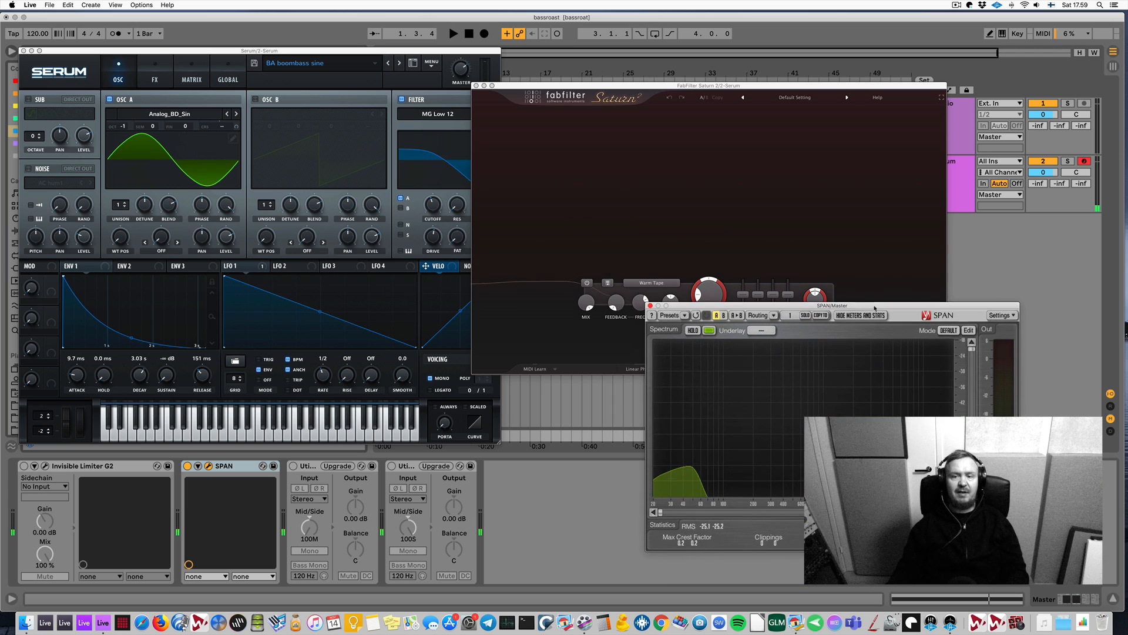
pyautogui.click(681, 86)
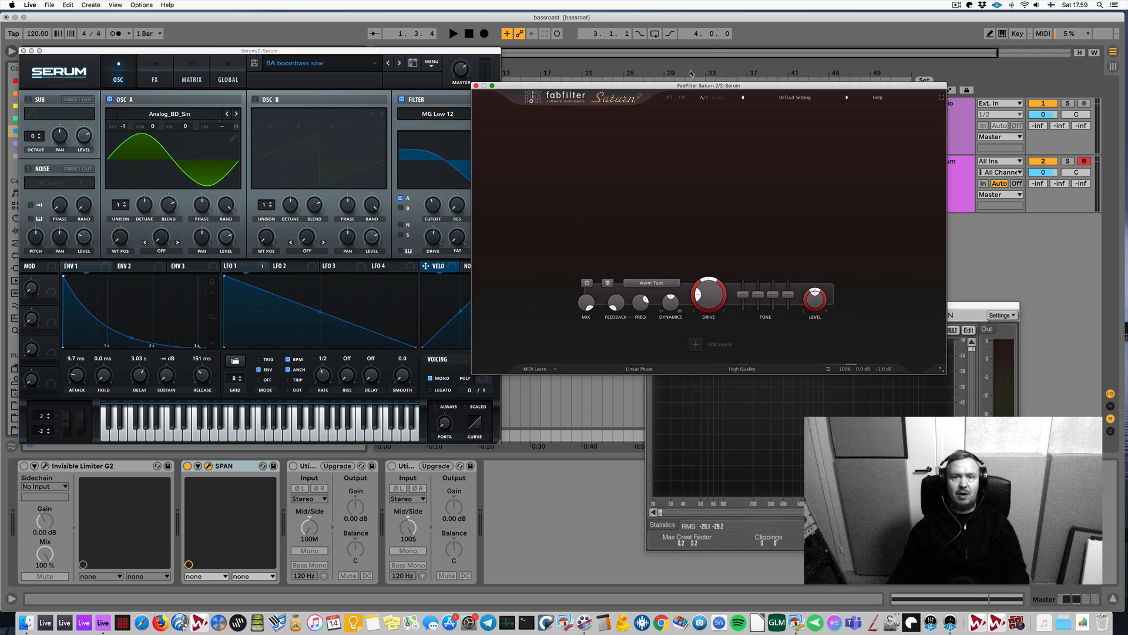
pyautogui.moveTo(685, 82); pyautogui.dragTo(716, 44)
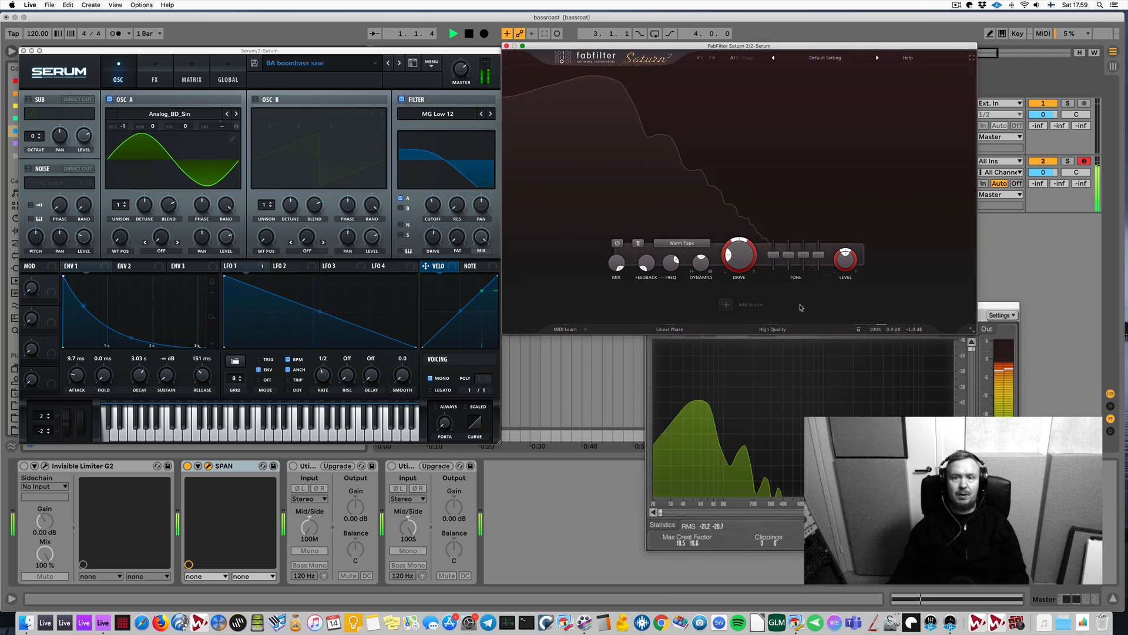
pyautogui.click(988, 309)
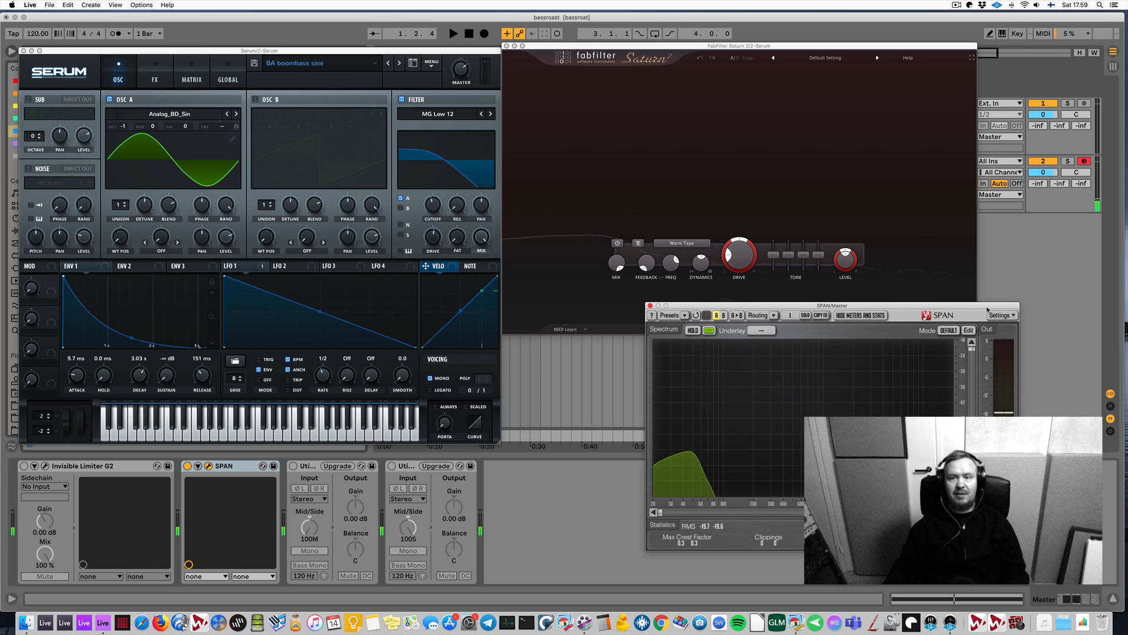
pyautogui.moveTo(831, 306); pyautogui.dragTo(821, 334)
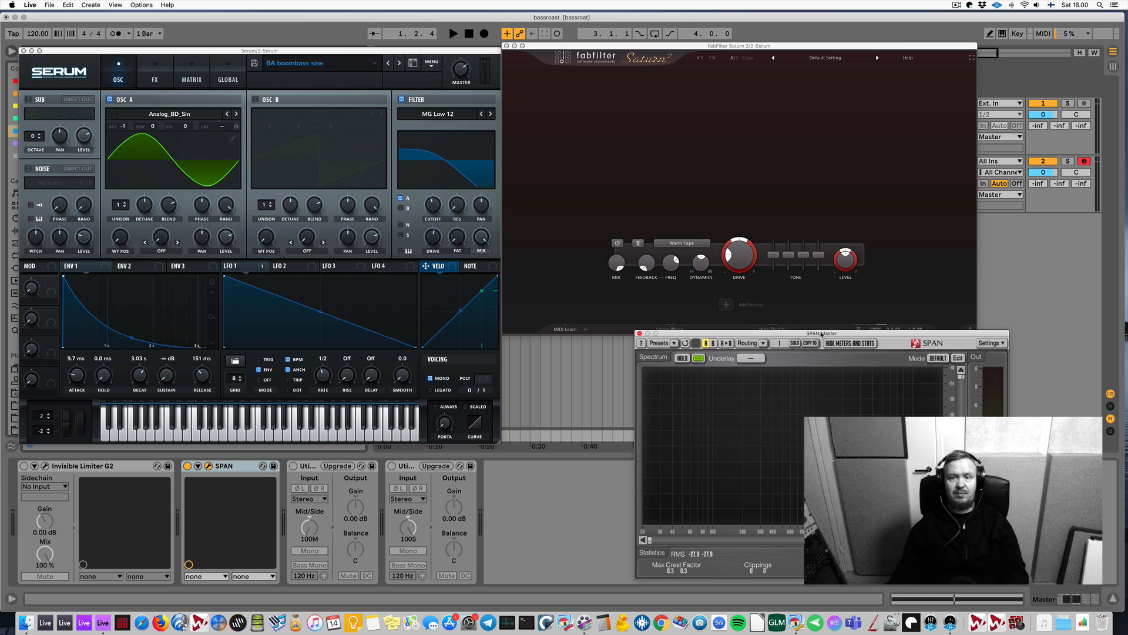
pyautogui.moveTo(821, 334); pyautogui.dragTo(804, 334)
# Play the bass sound repeatedly and examine its fundamental peak in SPAN's spectrum
pyautogui.press('space')
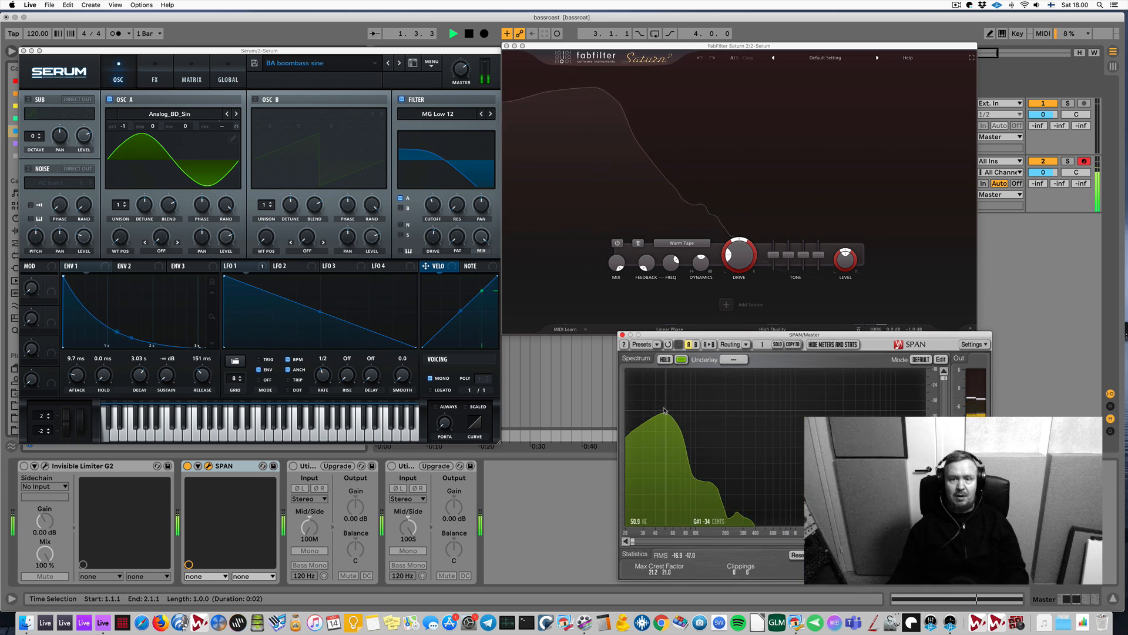
pyautogui.press('space')
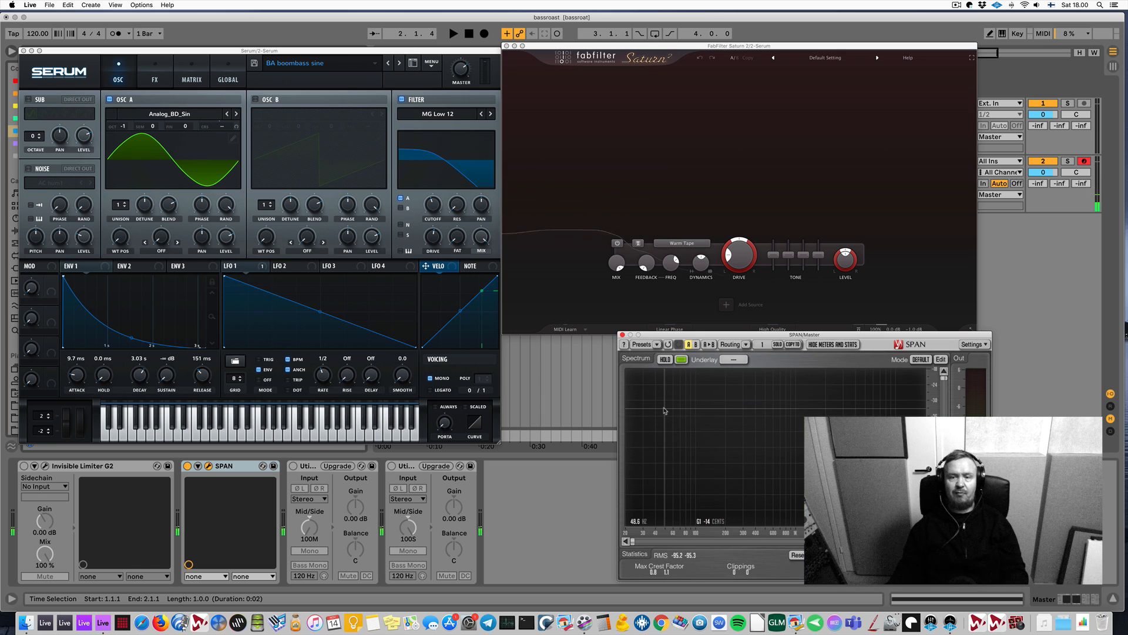
pyautogui.press('space')
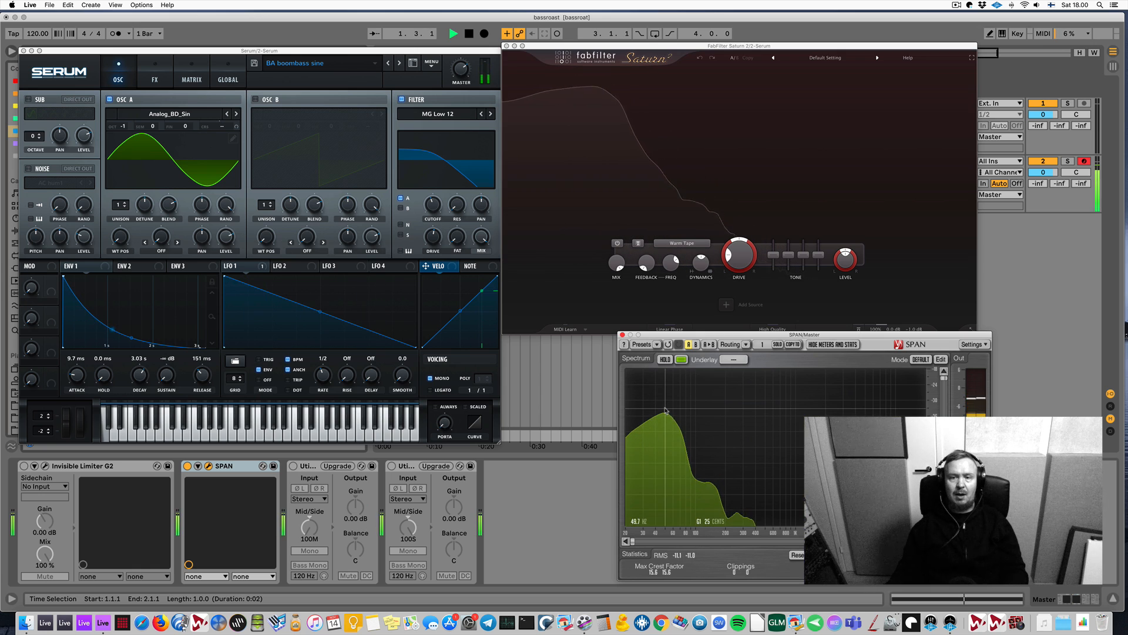
pyautogui.press('space')
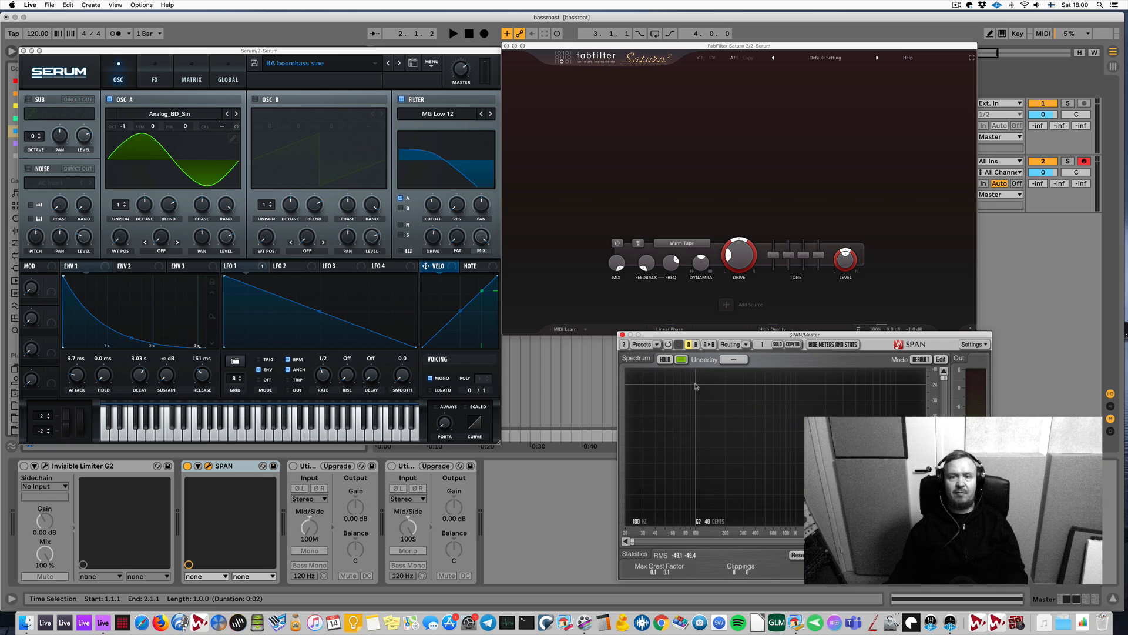
pyautogui.press('space')
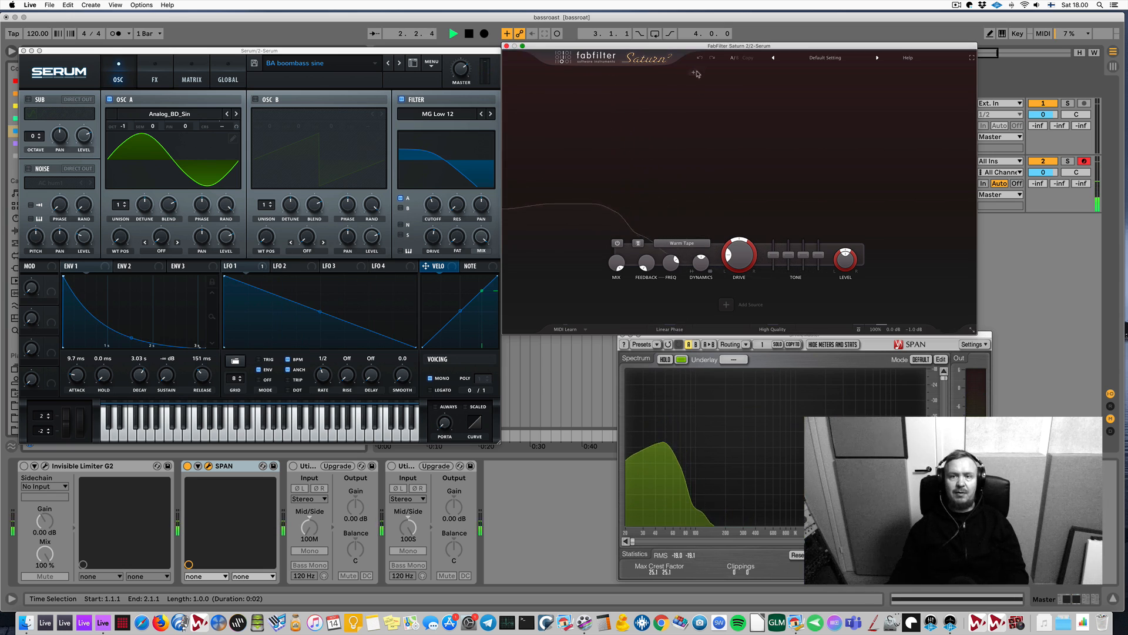
# Split Saturn 2 into six bands by adding five crossovers, the lowest at about 67 Hz
pyautogui.moveTo(679, 51); pyautogui.dragTo(681, 77)
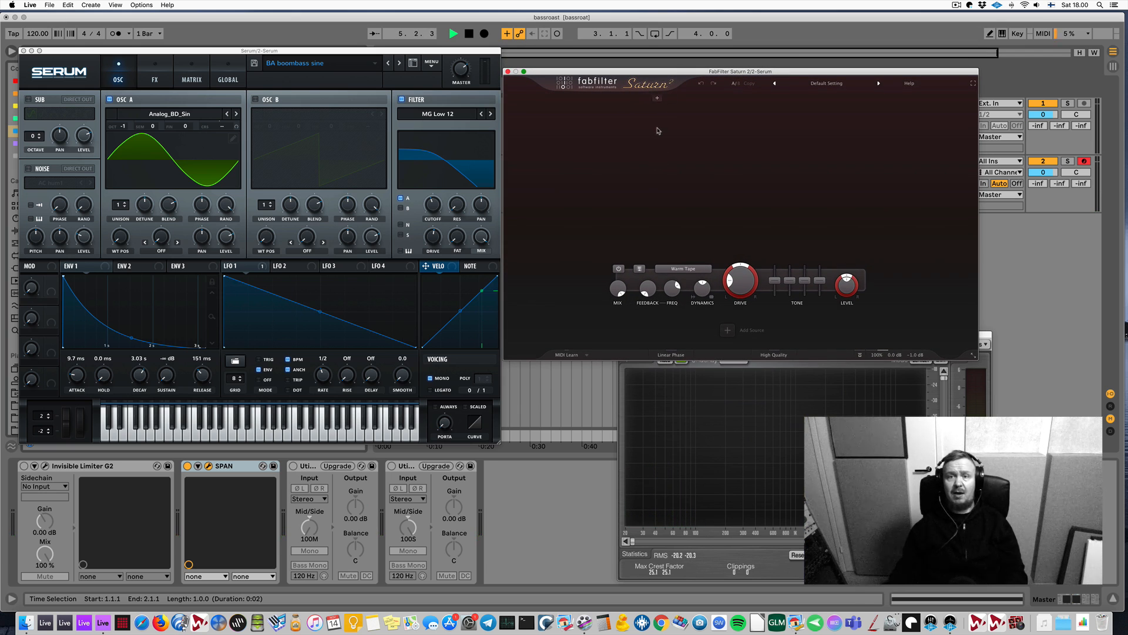
pyautogui.click(618, 100)
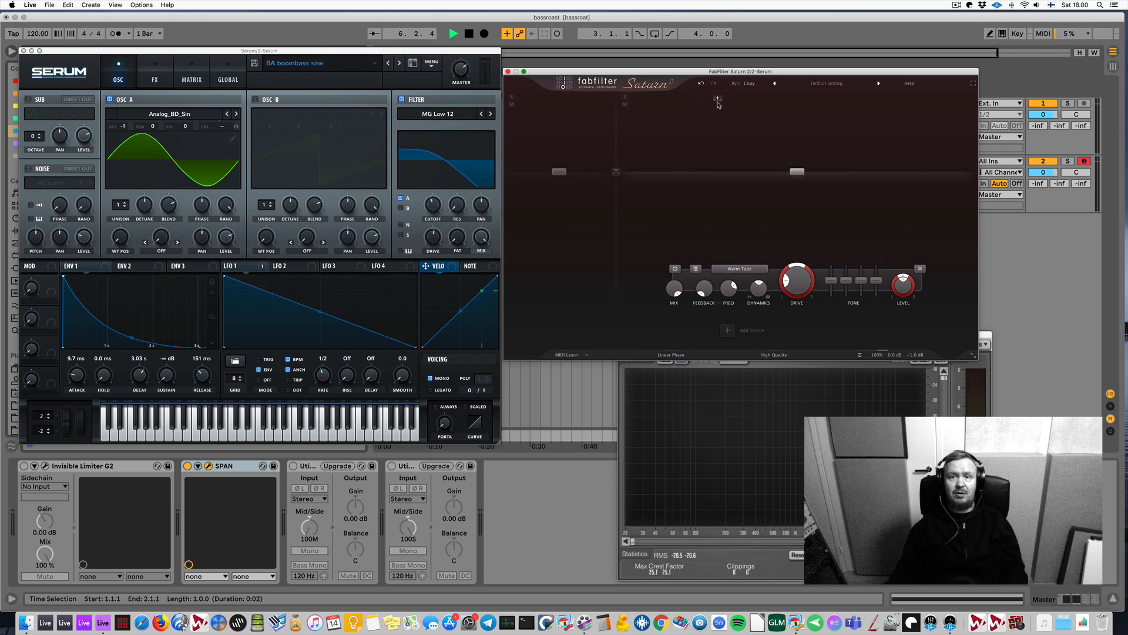
pyautogui.click(718, 103)
pyautogui.click(779, 104)
pyautogui.click(858, 104)
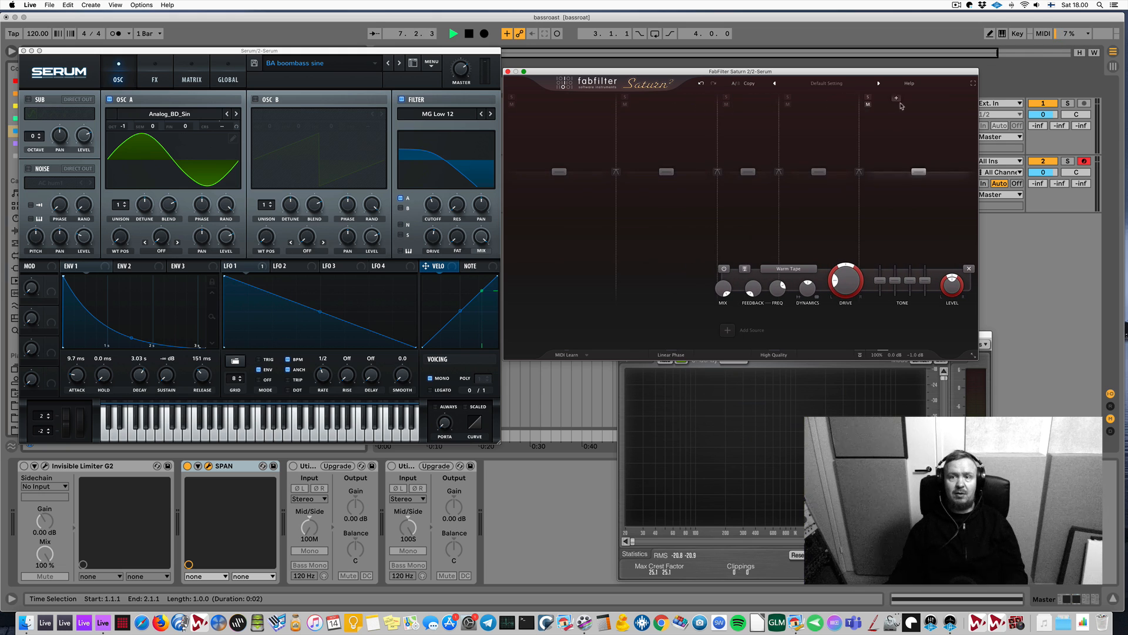
pyautogui.click(908, 104)
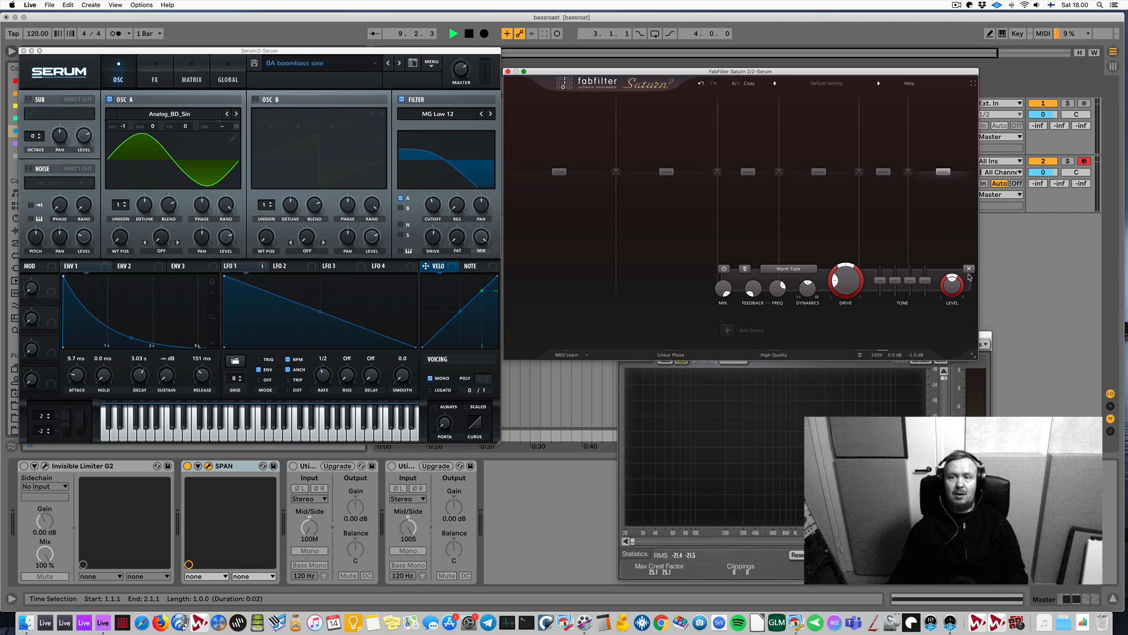
# Remove four upper bands from Saturn 2, keeping only two bands divided by the lowest crossover
pyautogui.click(970, 271)
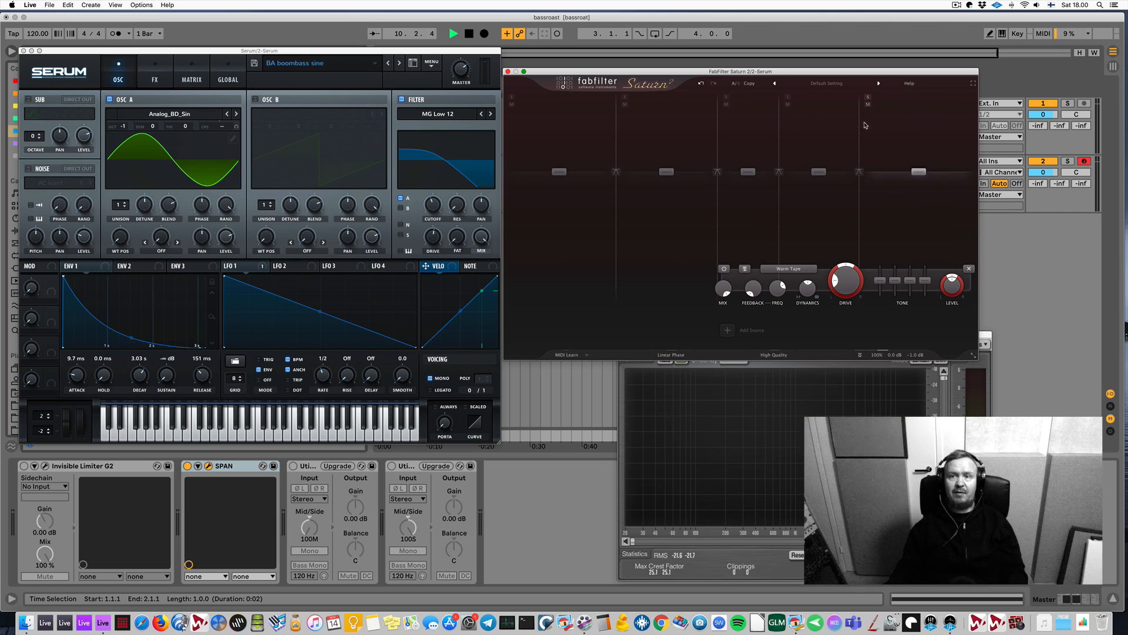
pyautogui.click(969, 269)
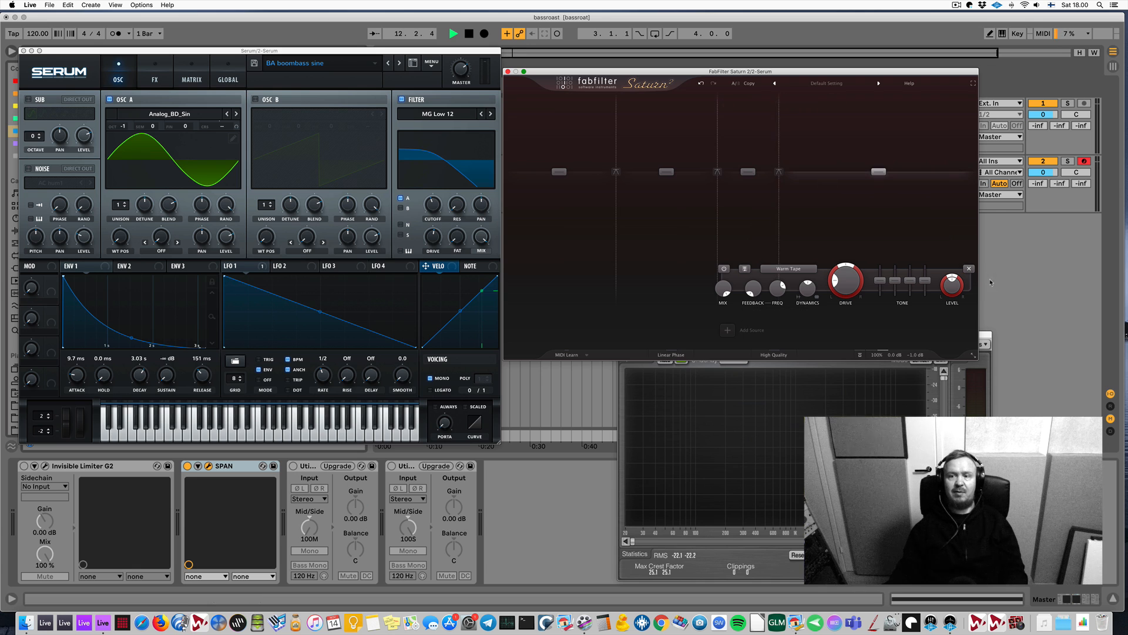
pyautogui.click(969, 270)
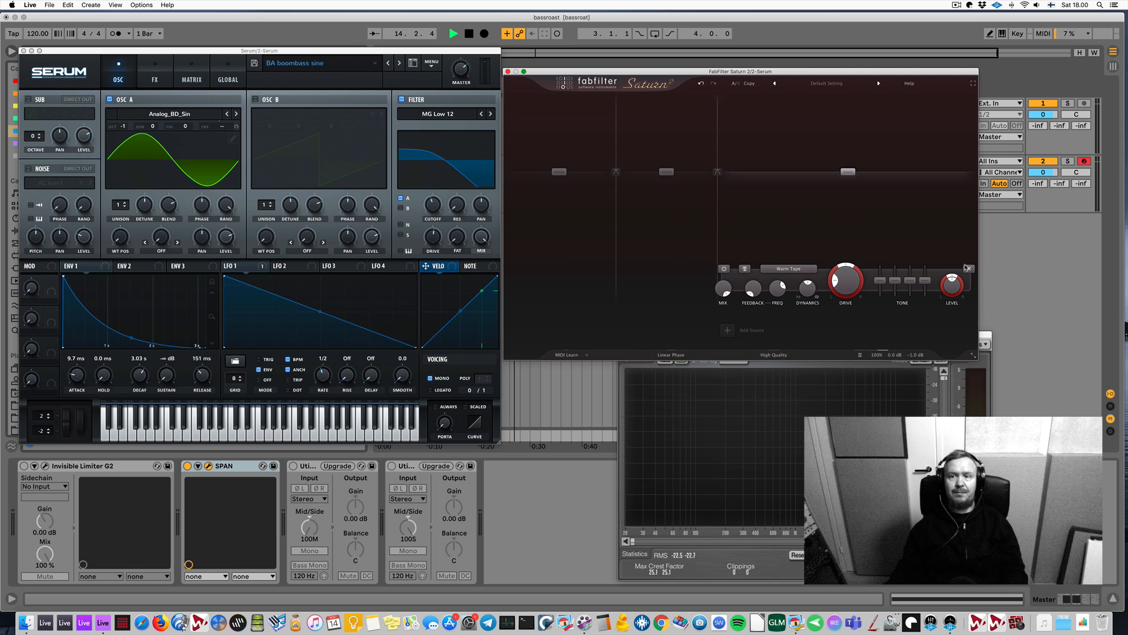
pyautogui.click(967, 269)
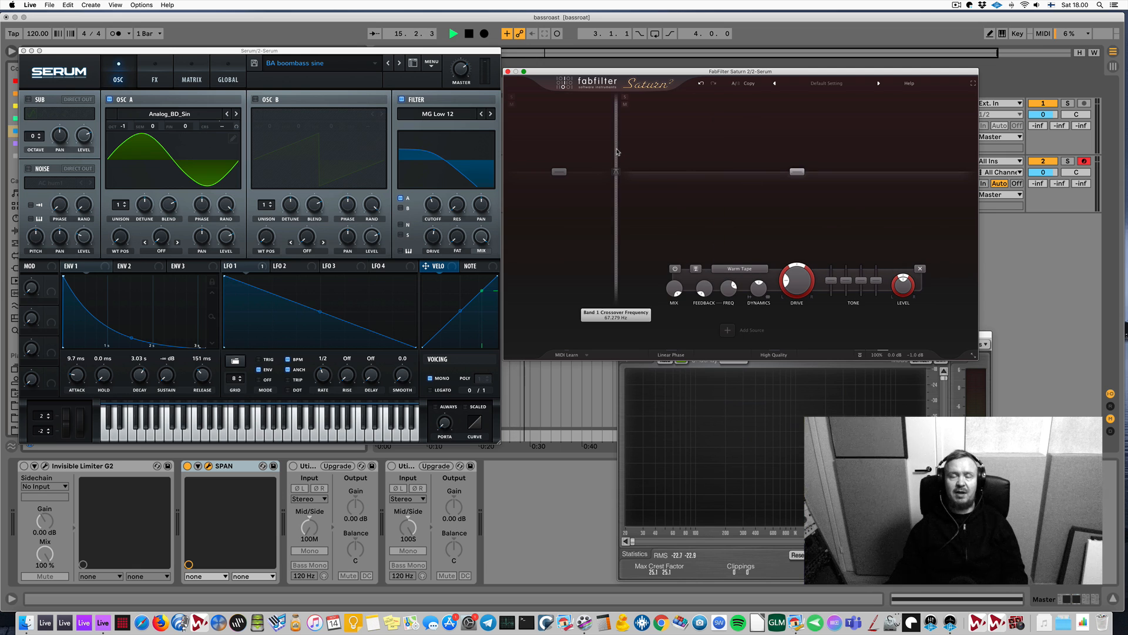
# Lower Saturn 2's band 1 crossover frequency to about 50 Hz and audition the bass
pyautogui.moveTo(617, 152); pyautogui.dragTo(600, 154)
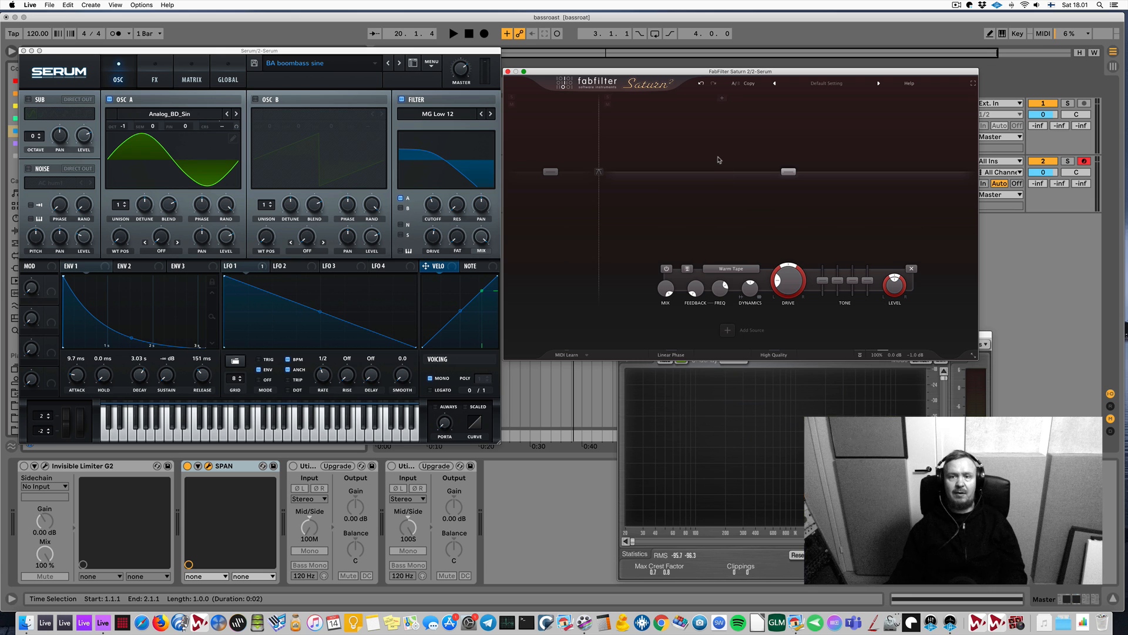
pyautogui.press('space')
pyautogui.press('space')
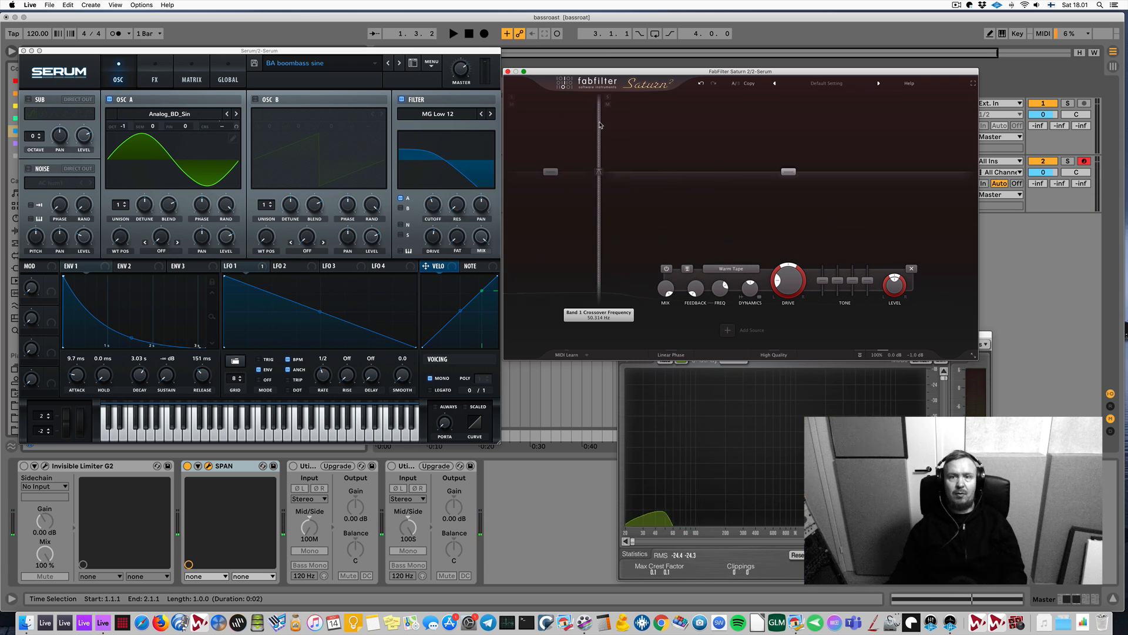
# Raise Saturn 2's band 1 crossover frequency to about 70 Hz and audition the bass
pyautogui.moveTo(600, 125); pyautogui.dragTo(620, 125)
pyautogui.press('space')
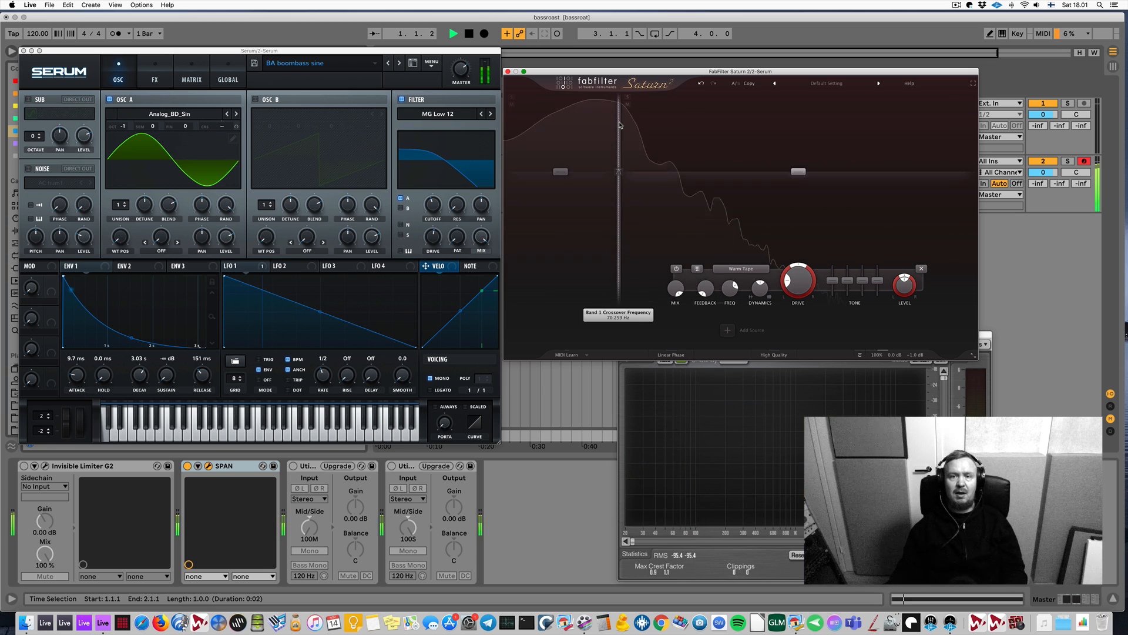
pyautogui.press('space')
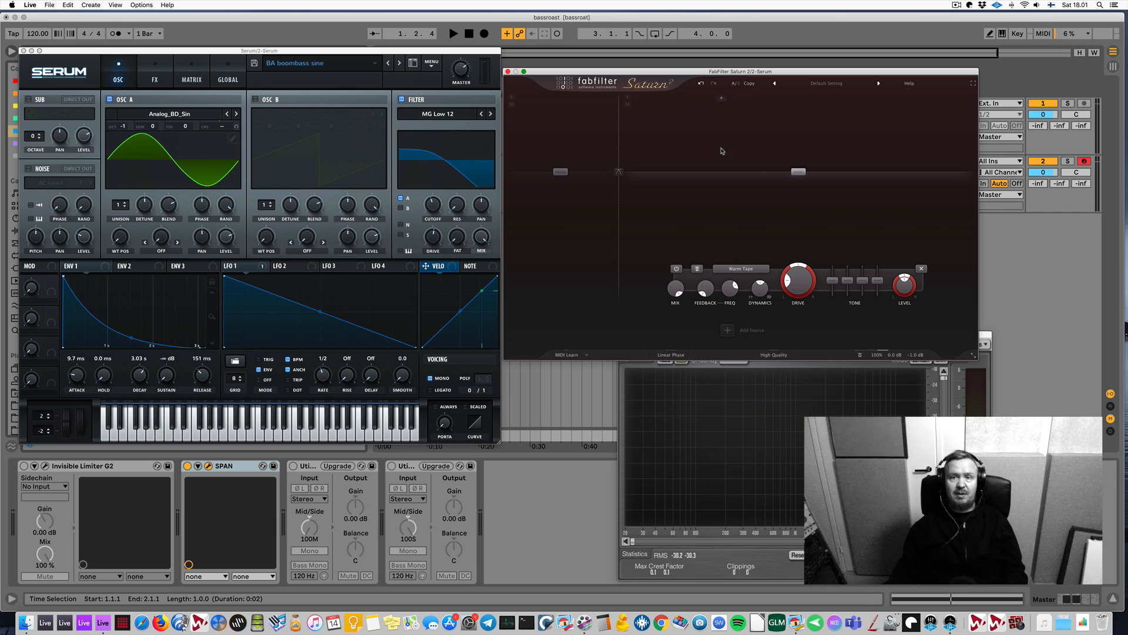
# Raise band 2's Drive to near its maximum in Saturn 2 and audition the saturated bass
pyautogui.press('space')
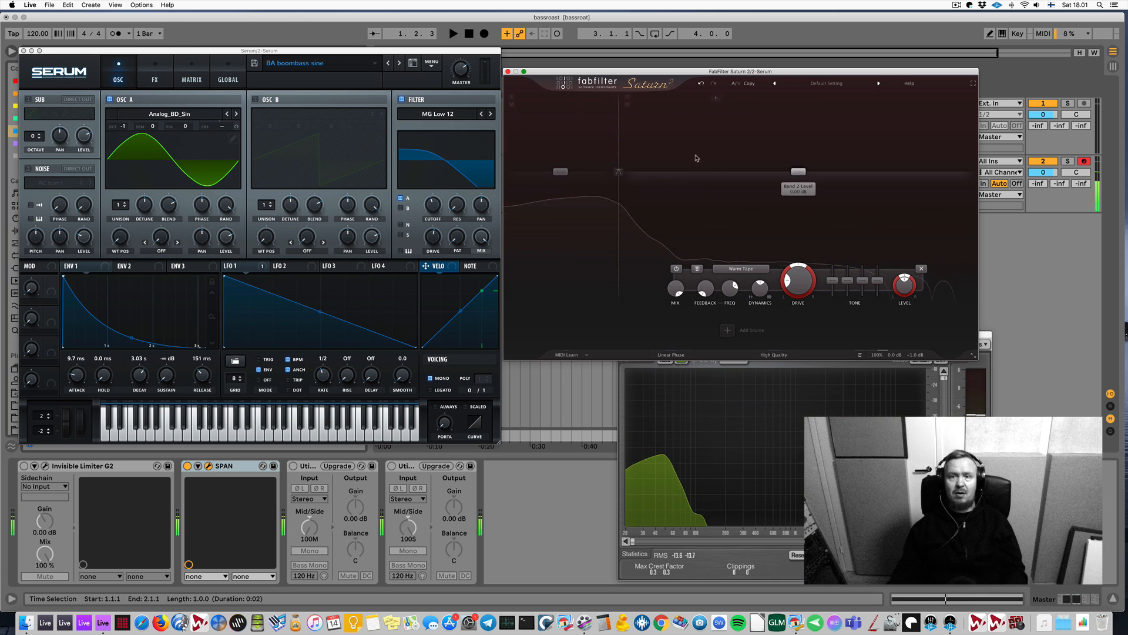
pyautogui.moveTo(801, 279); pyautogui.dragTo(774, 210)
pyautogui.press('space')
pyautogui.press('space')
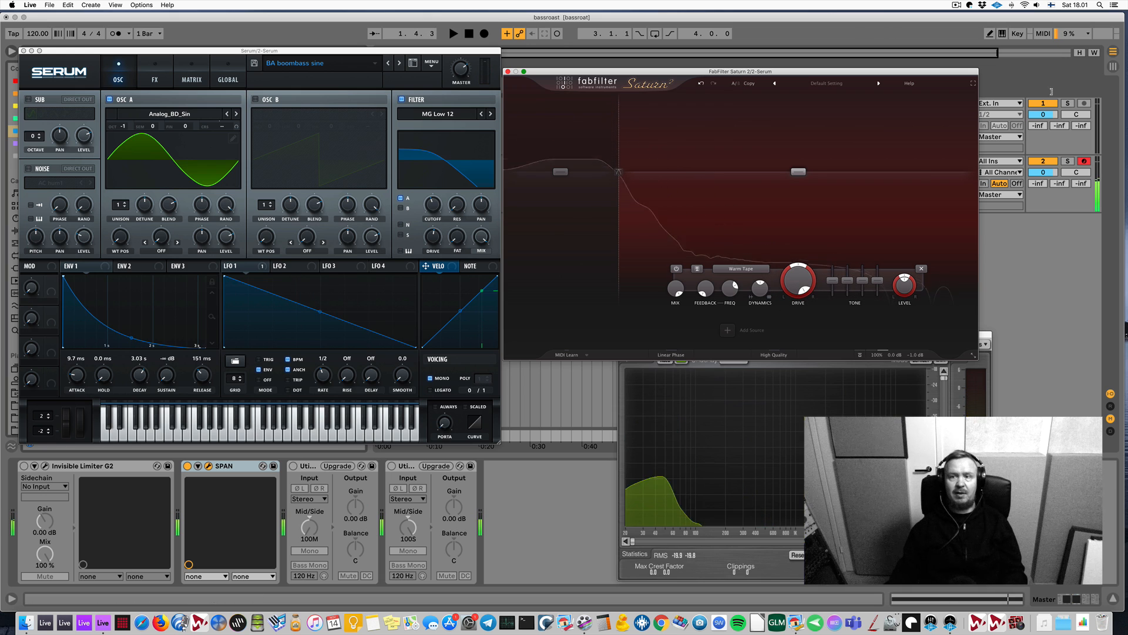
# Show the Serum track's devices and compare the bass with Saturn 2 bypassed and re-enabled
pyautogui.moveTo(741, 71); pyautogui.dragTo(700, 67)
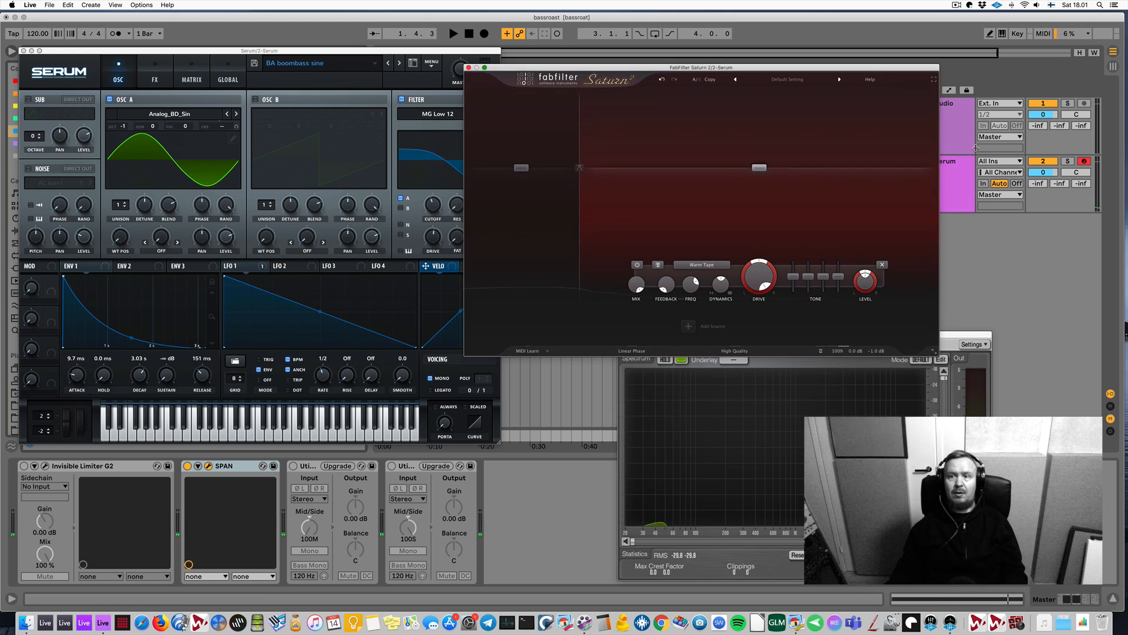
pyautogui.click(962, 170)
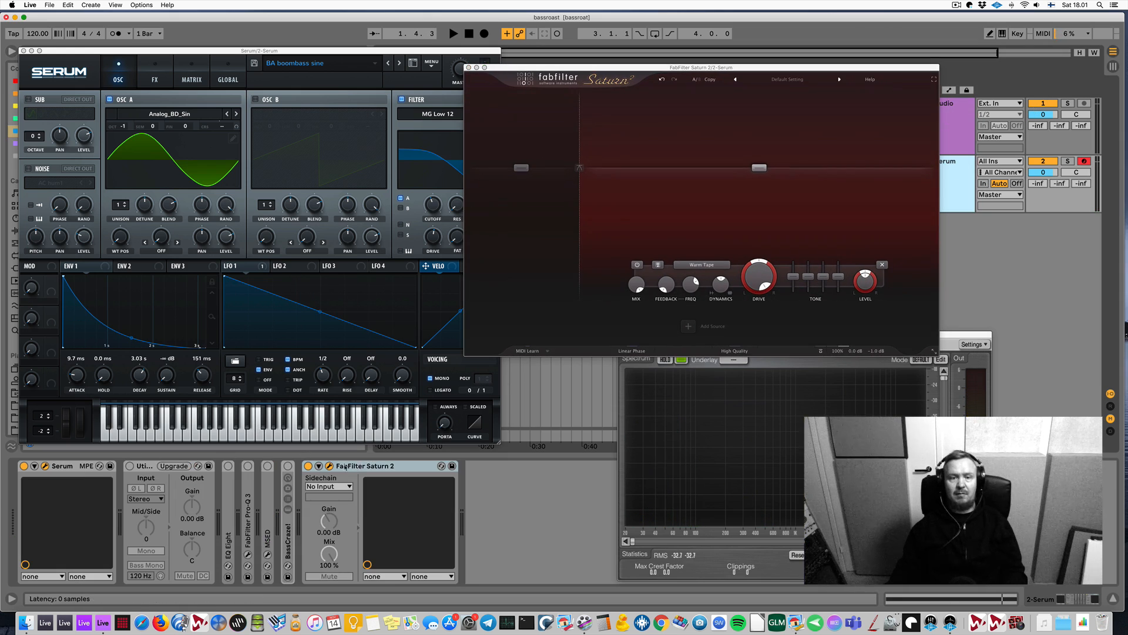
pyautogui.click(309, 466)
pyautogui.press('space')
pyautogui.press('space')
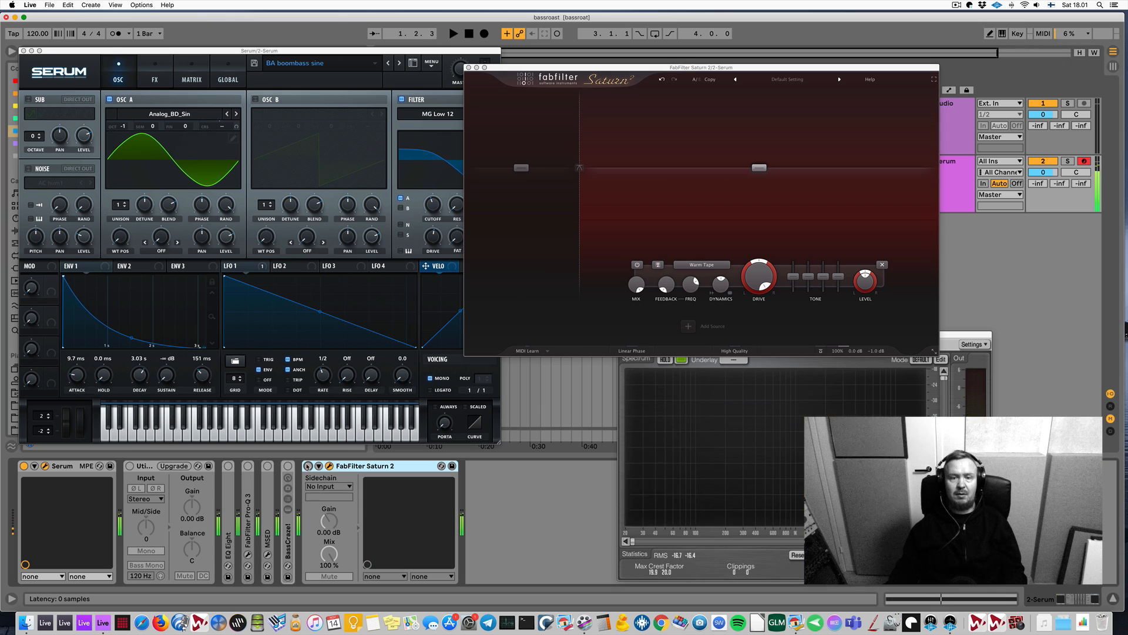
pyautogui.press('space')
pyautogui.click(309, 466)
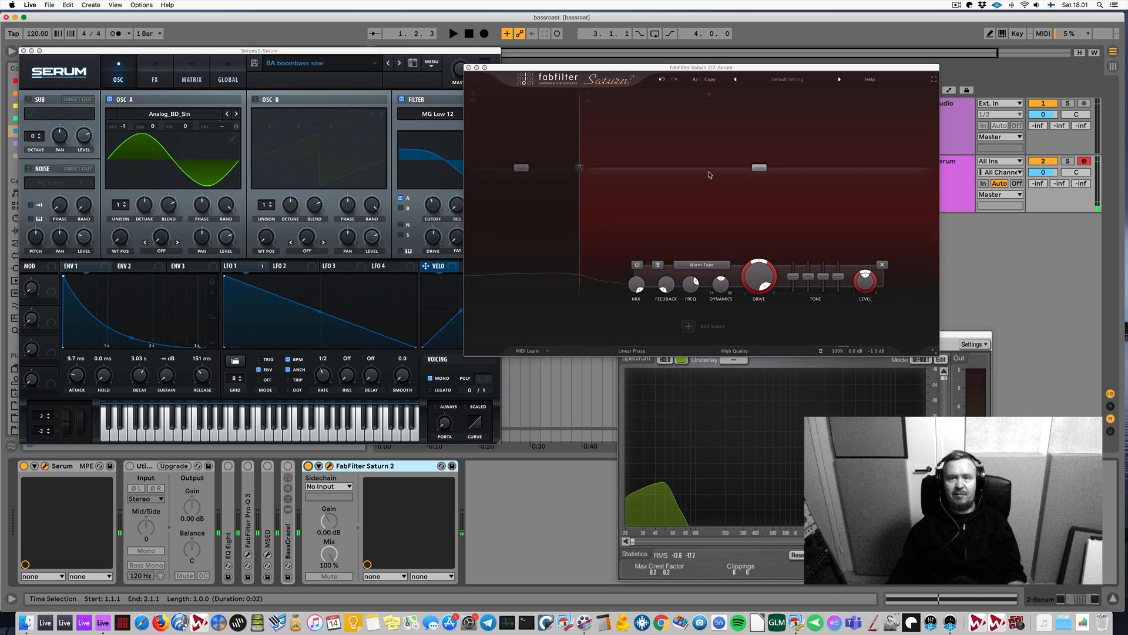
# Boost band 2's Mid tone to about +10 dB, raise its Treble slightly, and audition the bass
pyautogui.click(748, 198)
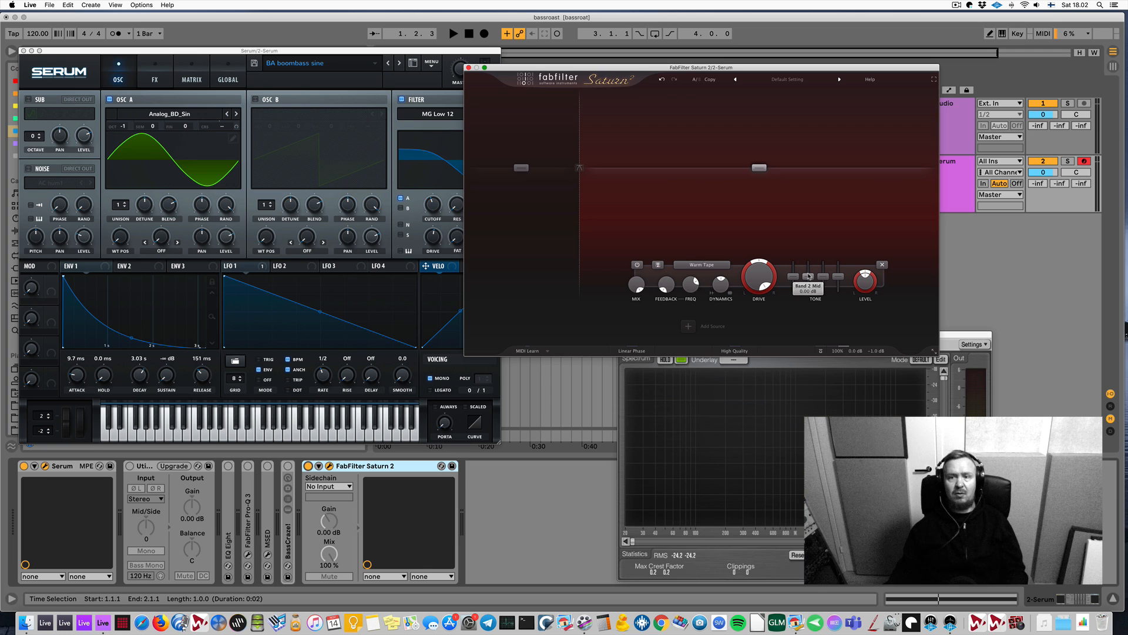
pyautogui.press('space')
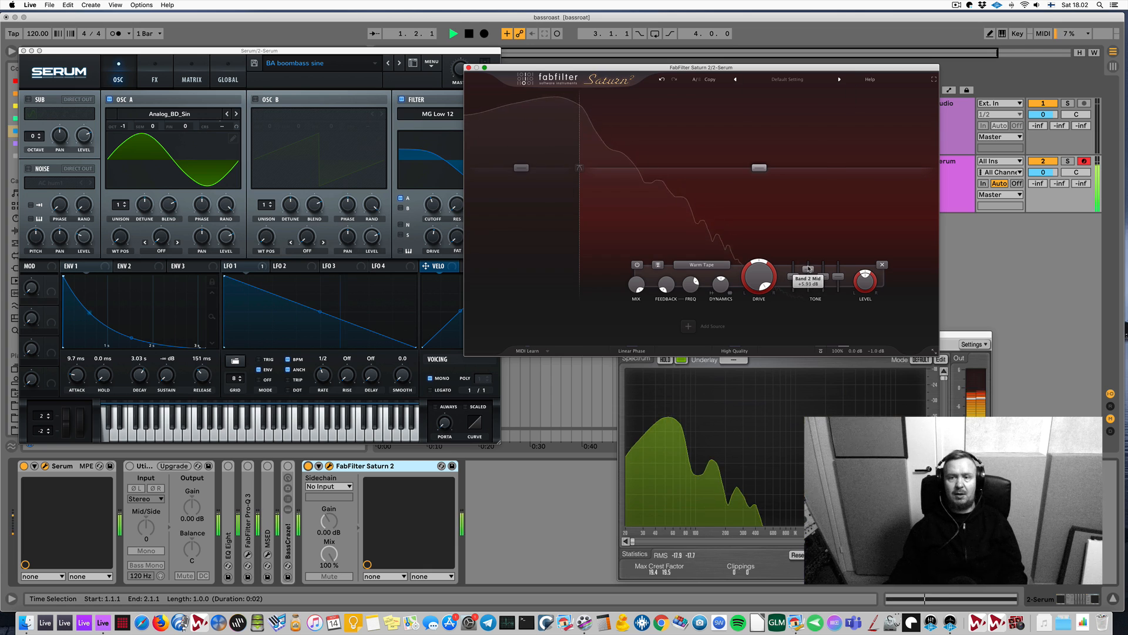
pyautogui.moveTo(808, 276); pyautogui.dragTo(809, 267)
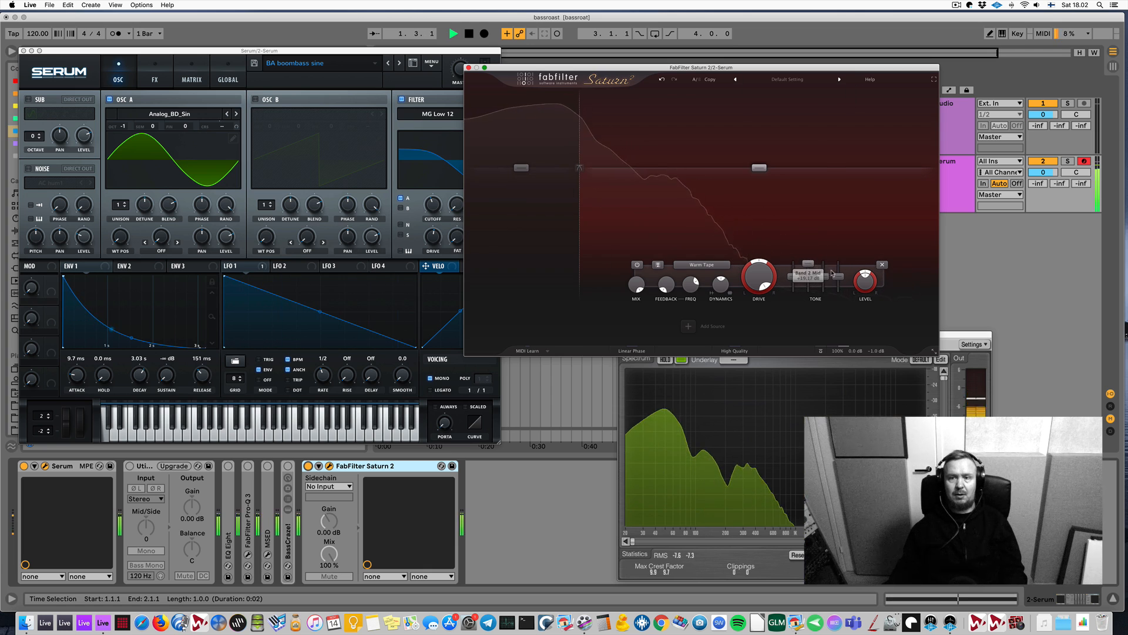
pyautogui.moveTo(824, 276); pyautogui.dragTo(825, 271)
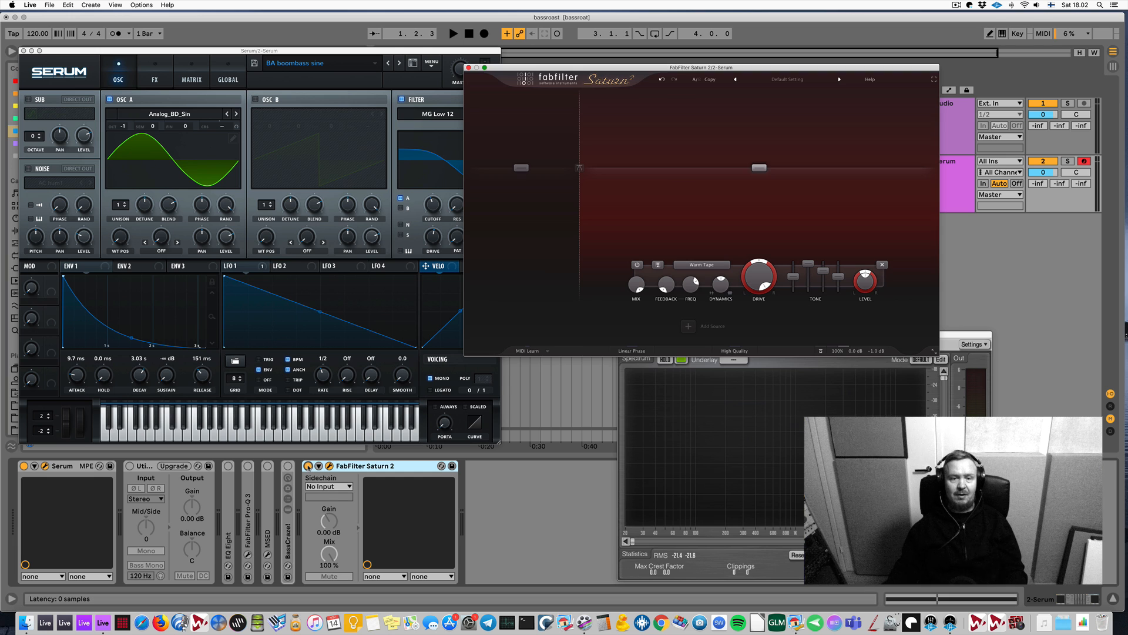
pyautogui.click(104, 429)
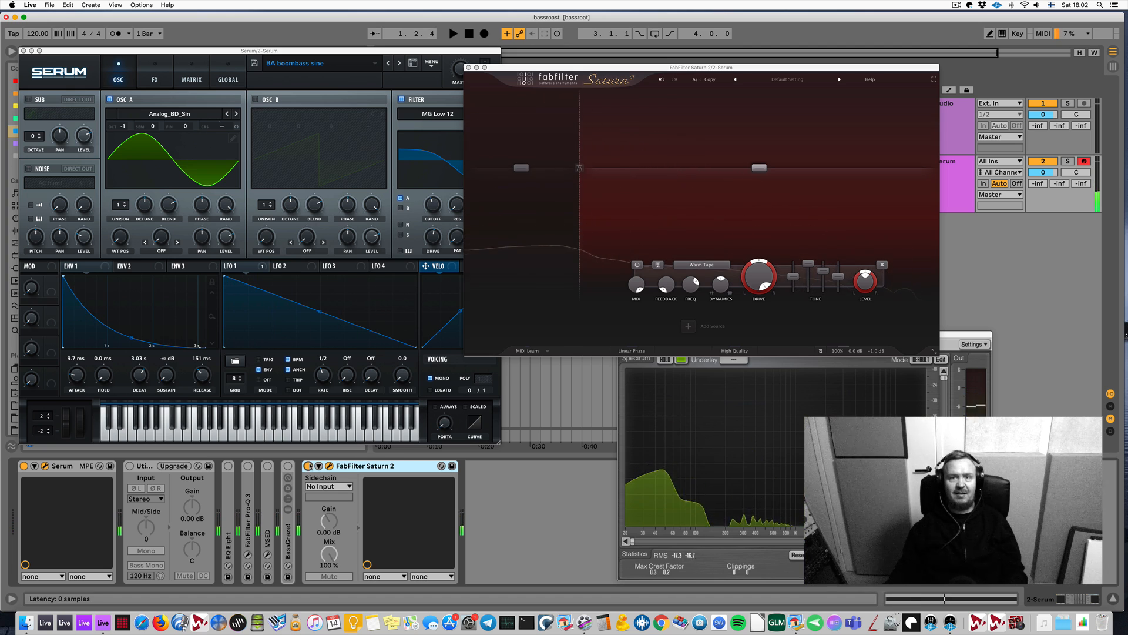
pyautogui.press('space')
pyautogui.press('space')
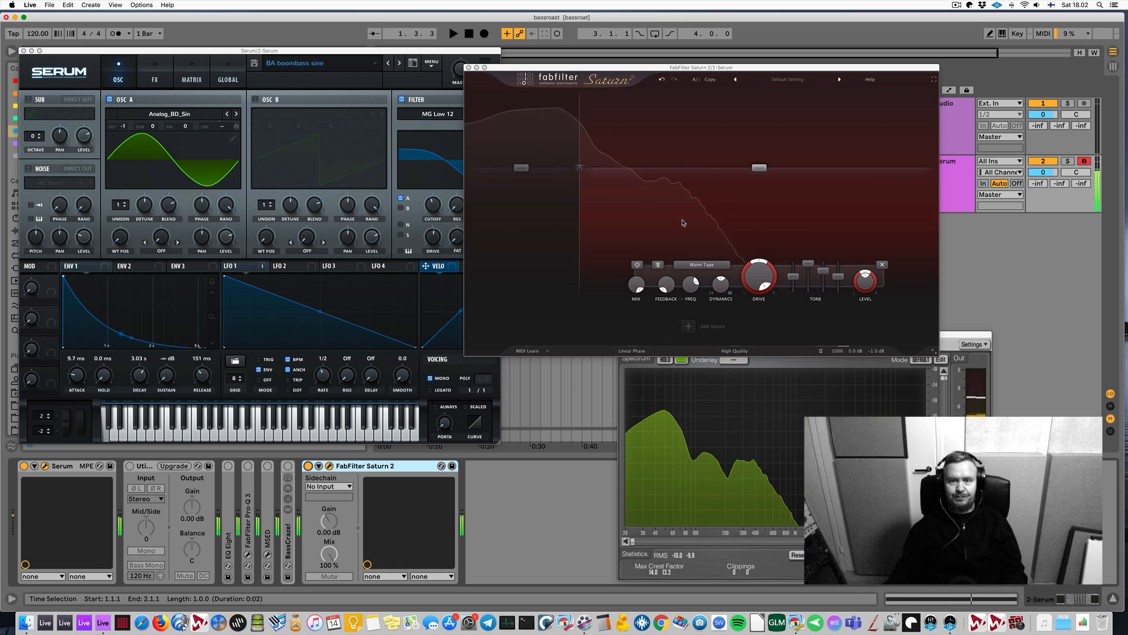
# Add a new XLFO modulation source to Saturn 2
pyautogui.moveTo(733, 71); pyautogui.dragTo(707, 71)
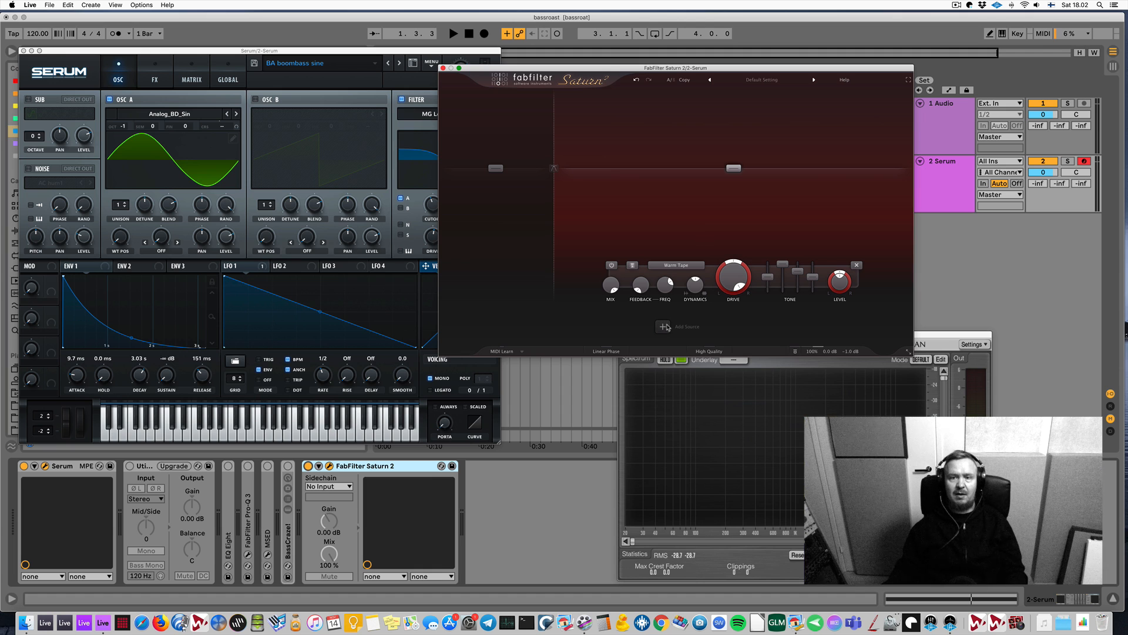
pyautogui.click(664, 327)
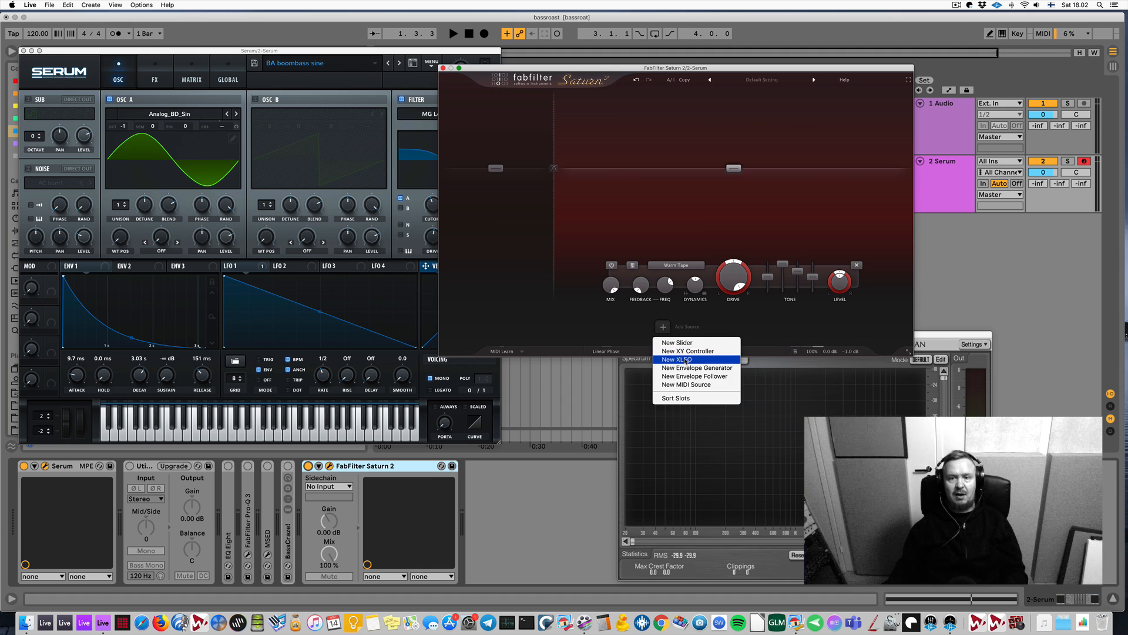
pyautogui.click(677, 359)
pyautogui.click(665, 312)
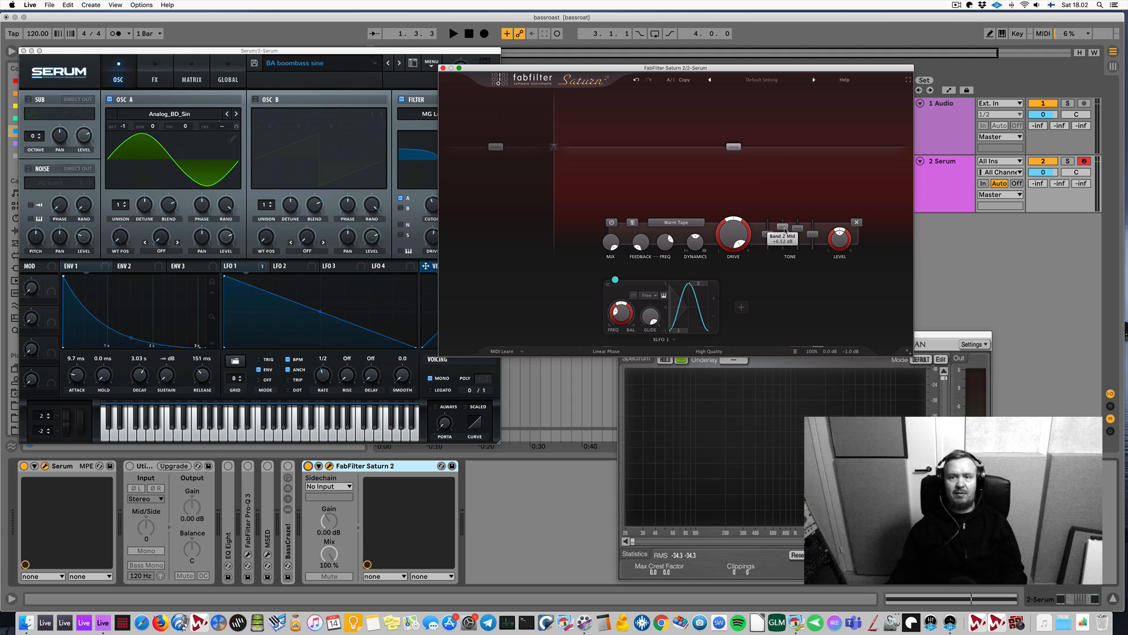
# Lower band 2's Mid tone boost in Saturn 2 while auditioning the bass
pyautogui.press('space')
pyautogui.moveTo(786, 227)
pyautogui.mouseDown()
pyautogui.moveTo(784, 246)
pyautogui.moveTo(788, 230)
pyautogui.mouseUp()
pyautogui.press('space')
pyautogui.press('space')
pyautogui.press('space')
pyautogui.press('space')
pyautogui.press('space')
pyautogui.press('space')
pyautogui.press('space')
# Modulate band 2's Mid tone with XLFO 1 at a slot level of about 0.77 and audition it
pyautogui.moveTo(615, 279); pyautogui.dragTo(784, 231)
pyautogui.press('space')
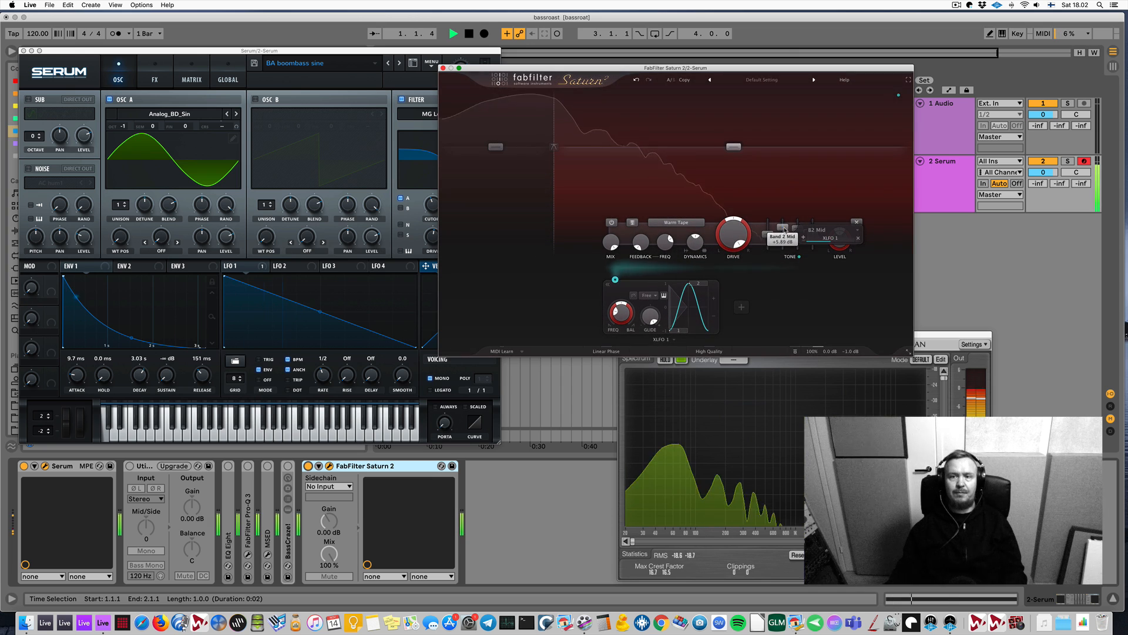
pyautogui.press('space')
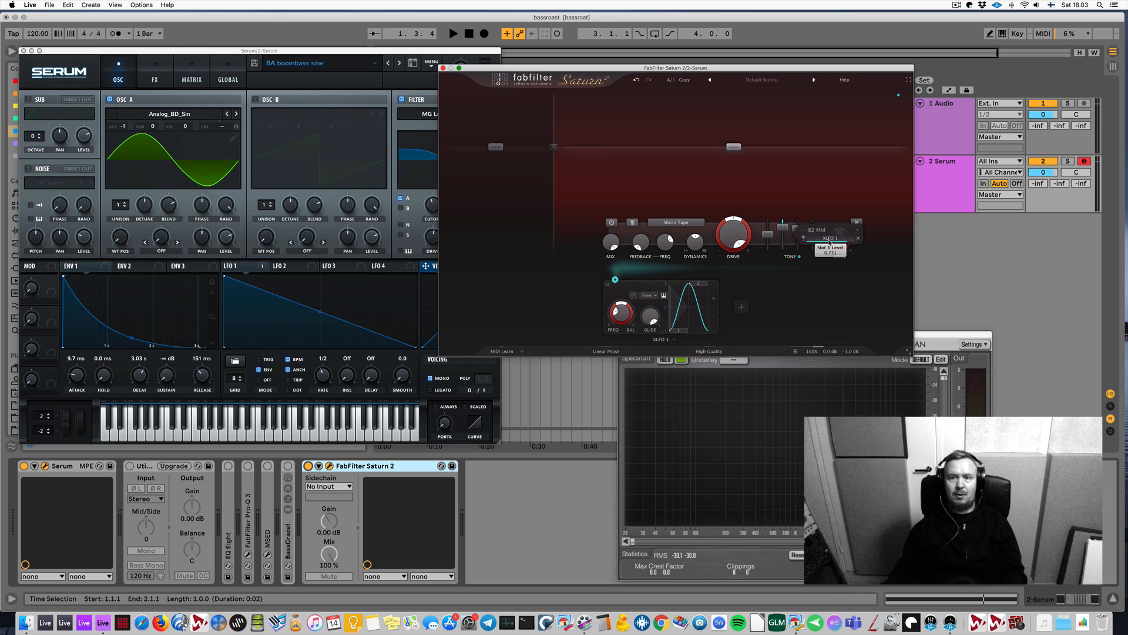
pyautogui.press('space')
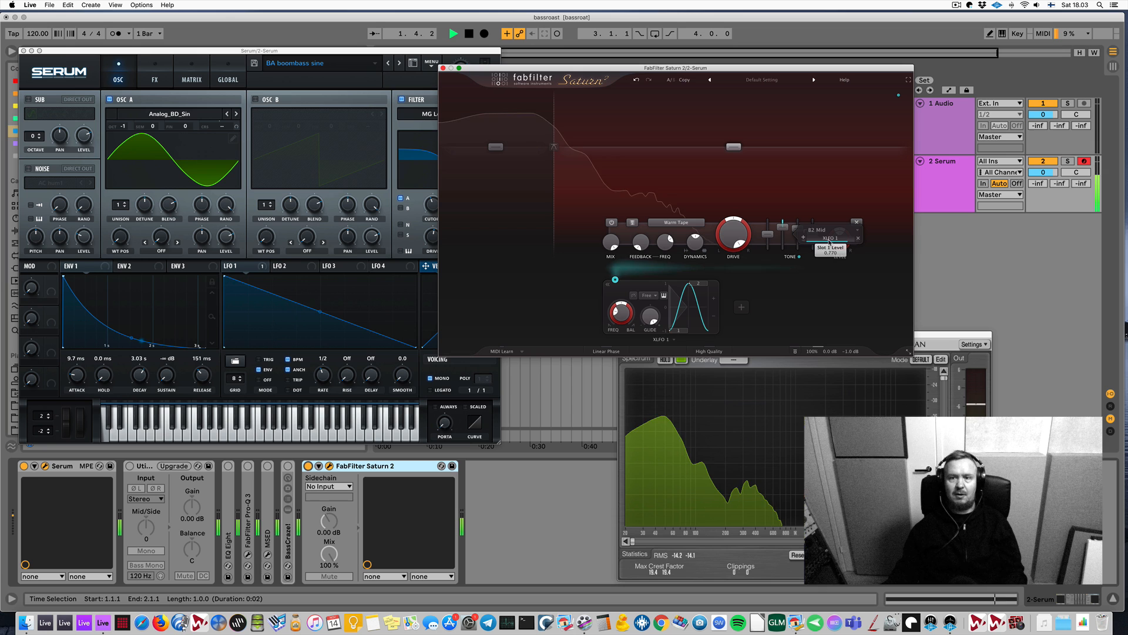
pyautogui.press('space')
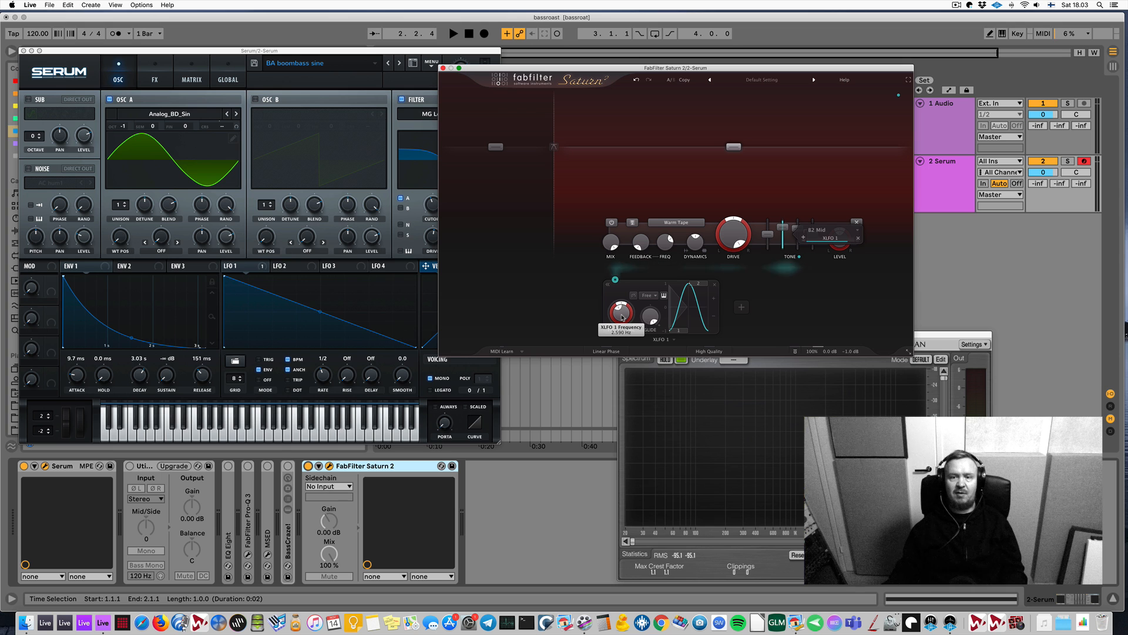
# Sweep XLFO 1's frequency while playing the bass, settling at about 7.8 Hz
pyautogui.press('space')
pyautogui.scroll(5, 622, 317)
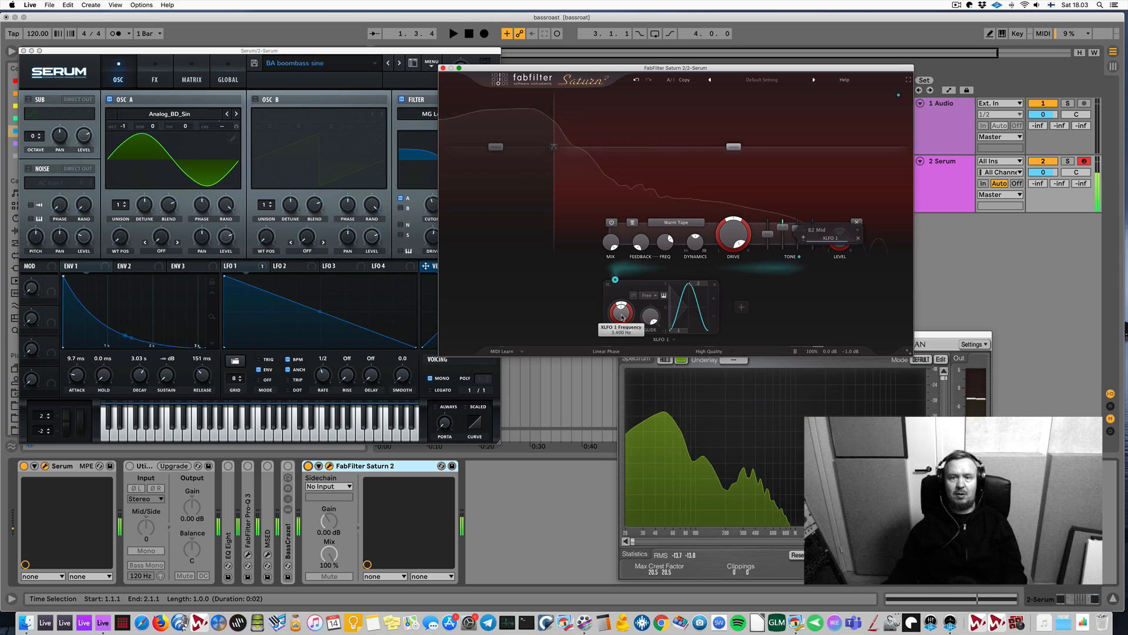
pyautogui.press('space')
pyautogui.press('space')
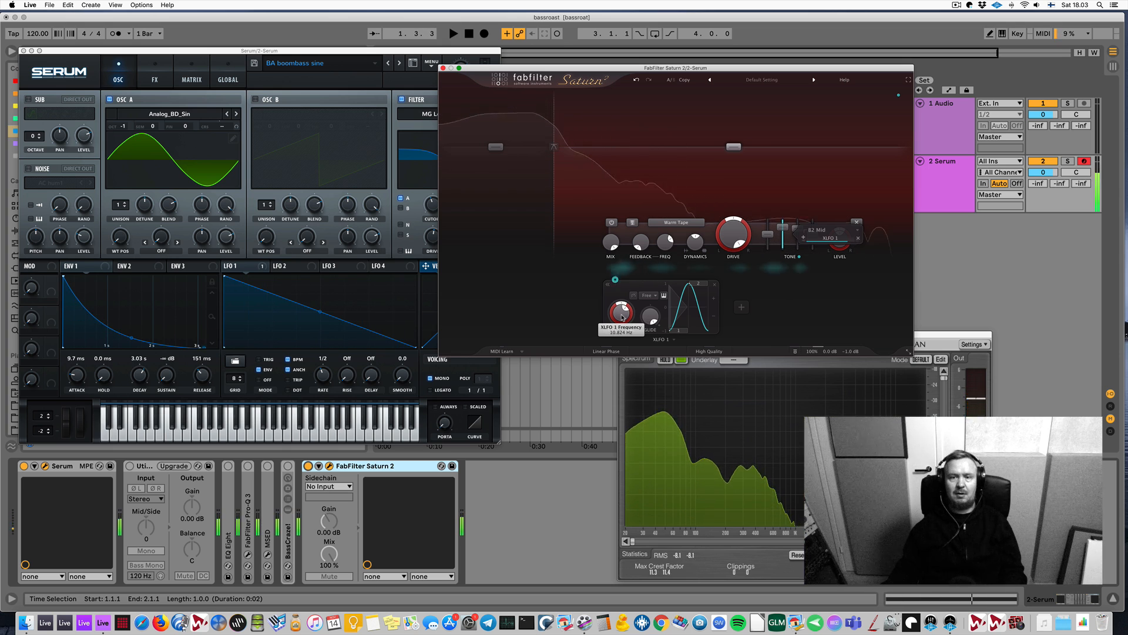
pyautogui.scroll(-1, 622, 317)
pyautogui.press('space')
pyautogui.scroll(-5, 623, 317)
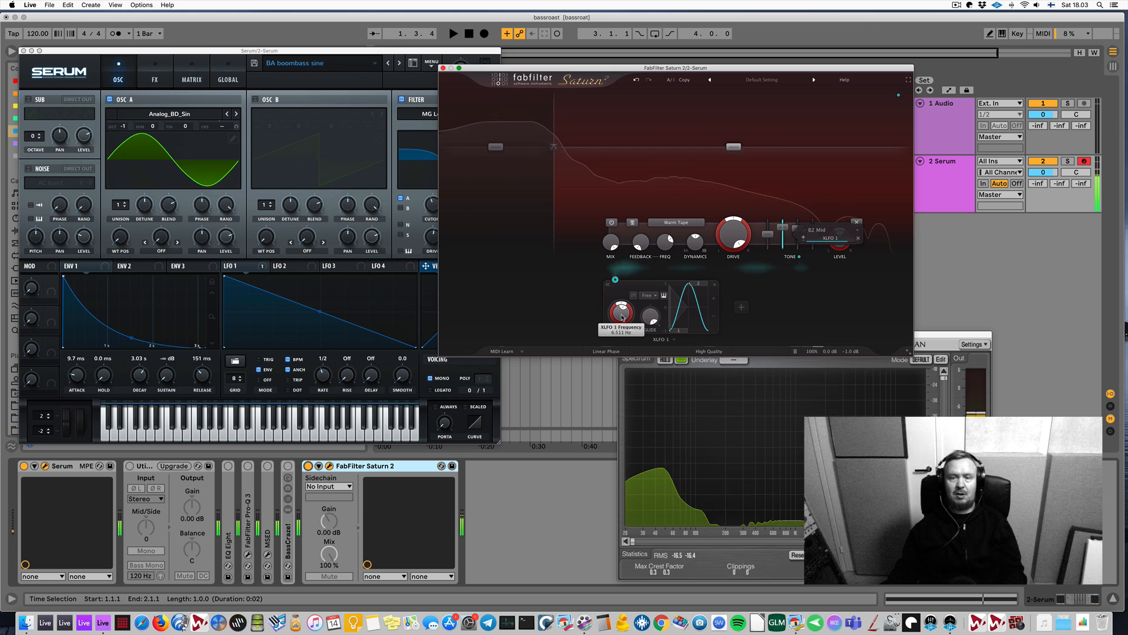
pyautogui.scroll(-1, 622, 318)
pyautogui.scroll(-2, 622, 318)
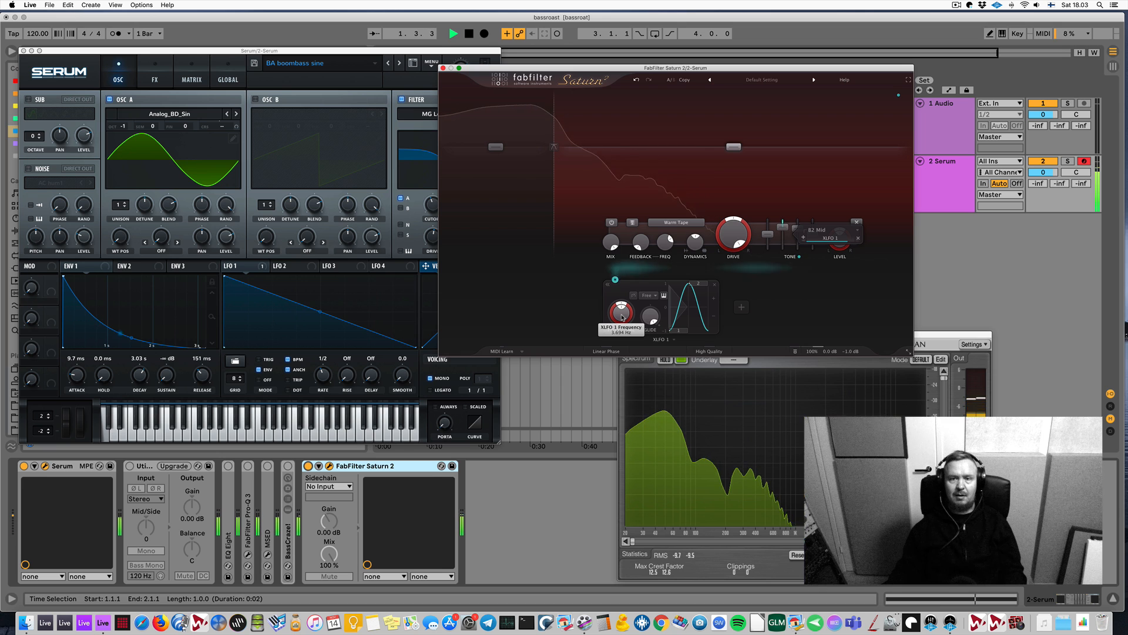
pyautogui.scroll(-2, 623, 318)
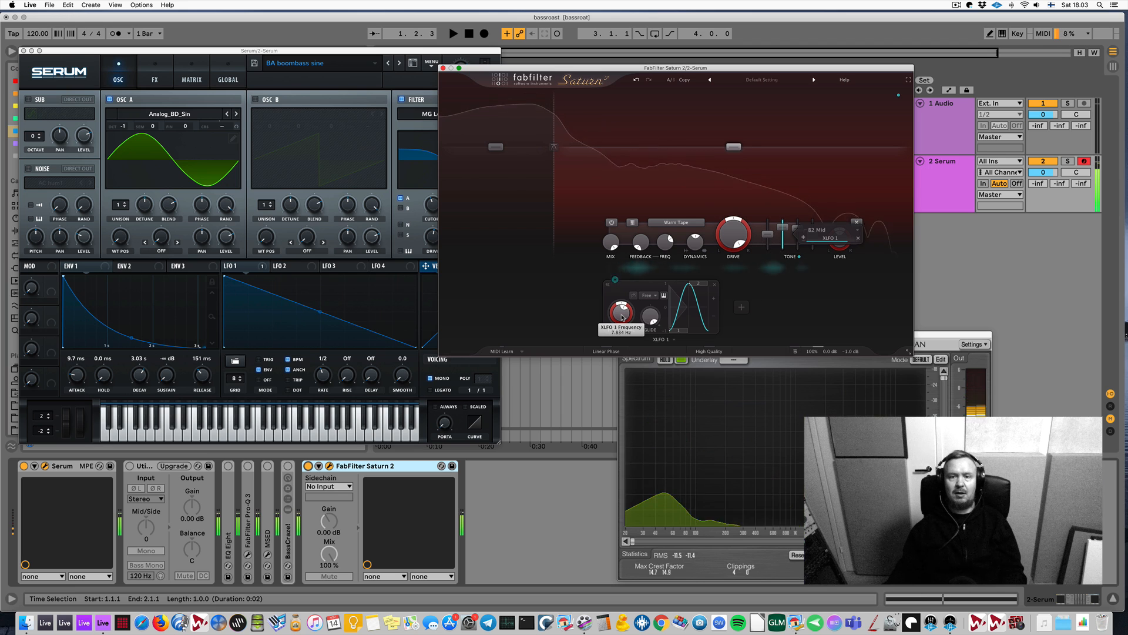
# Reduce XLFO 1's modulation level on band 2's Mid tone to about 0.18 and audition the bass
pyautogui.press('space')
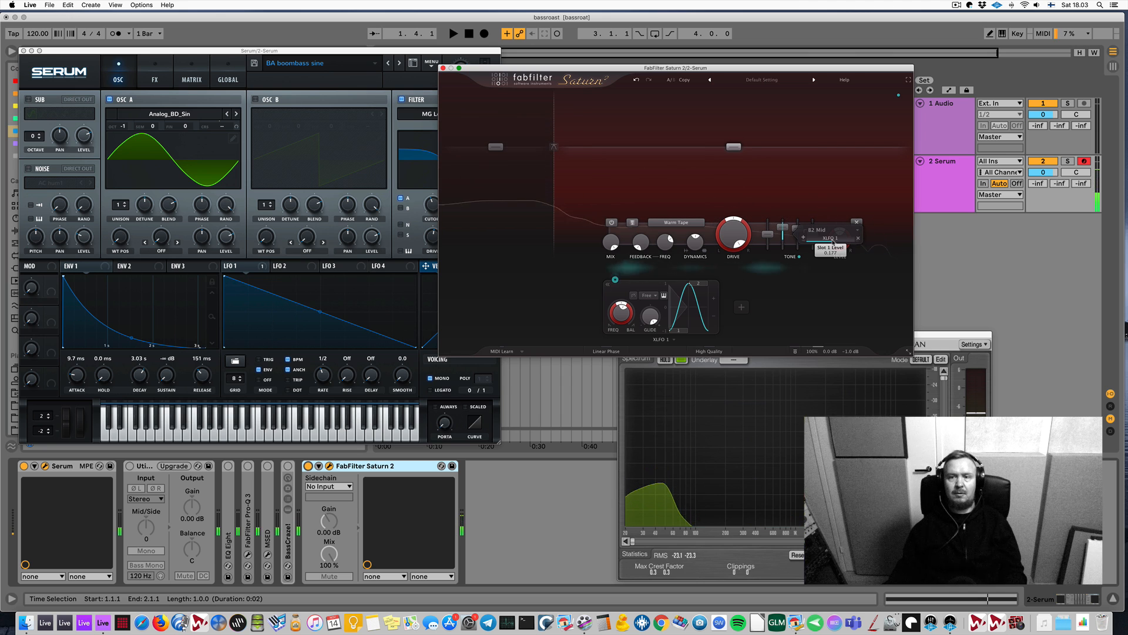
pyautogui.press('space')
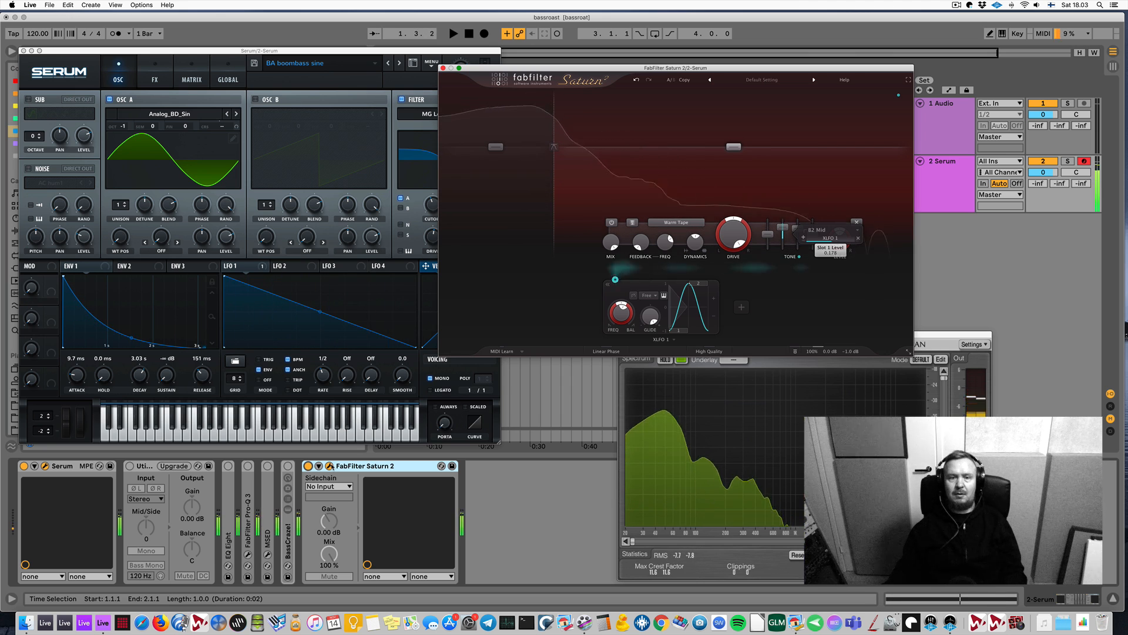
pyautogui.press('space')
# Compare the modulated bass with Saturn 2 bypassed and re-enabled during playback
pyautogui.click(308, 466)
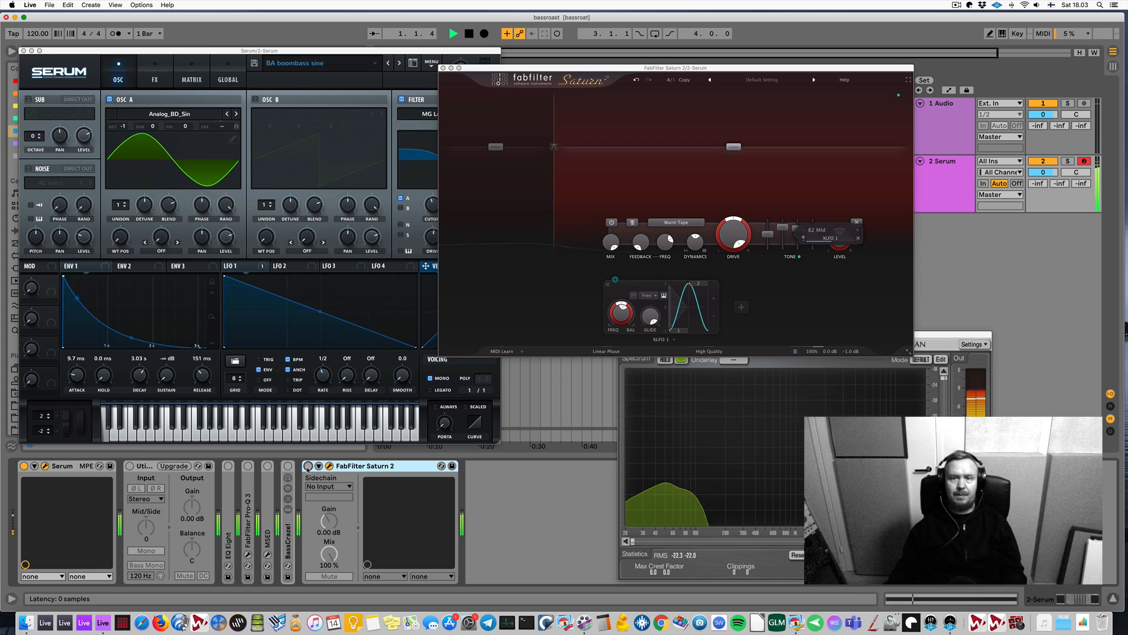
pyautogui.click(308, 467)
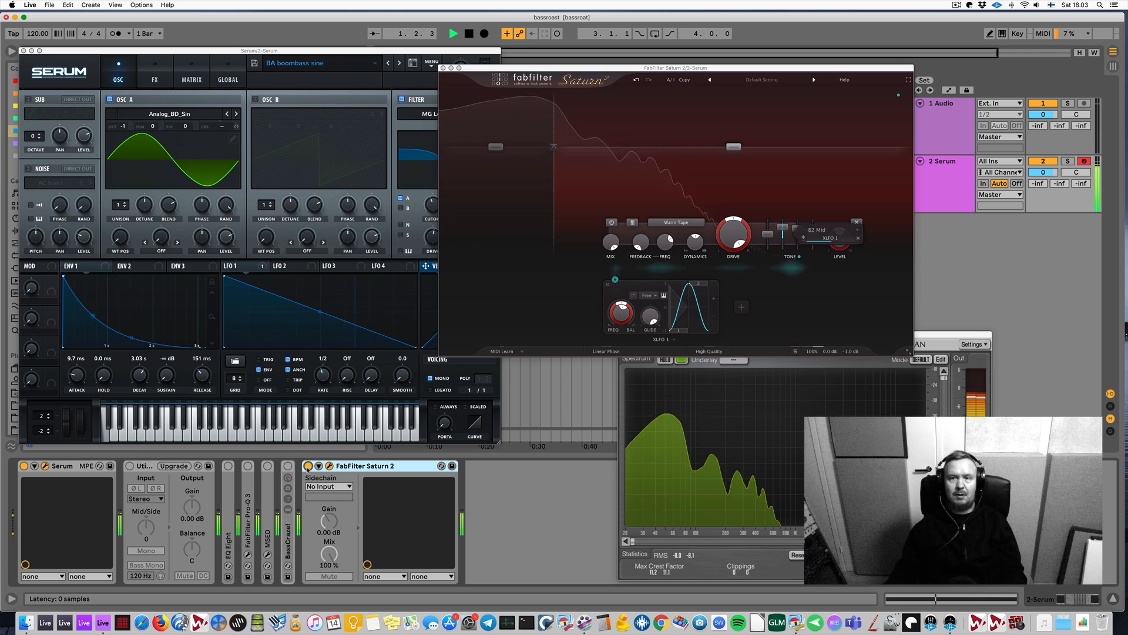
pyautogui.press('space')
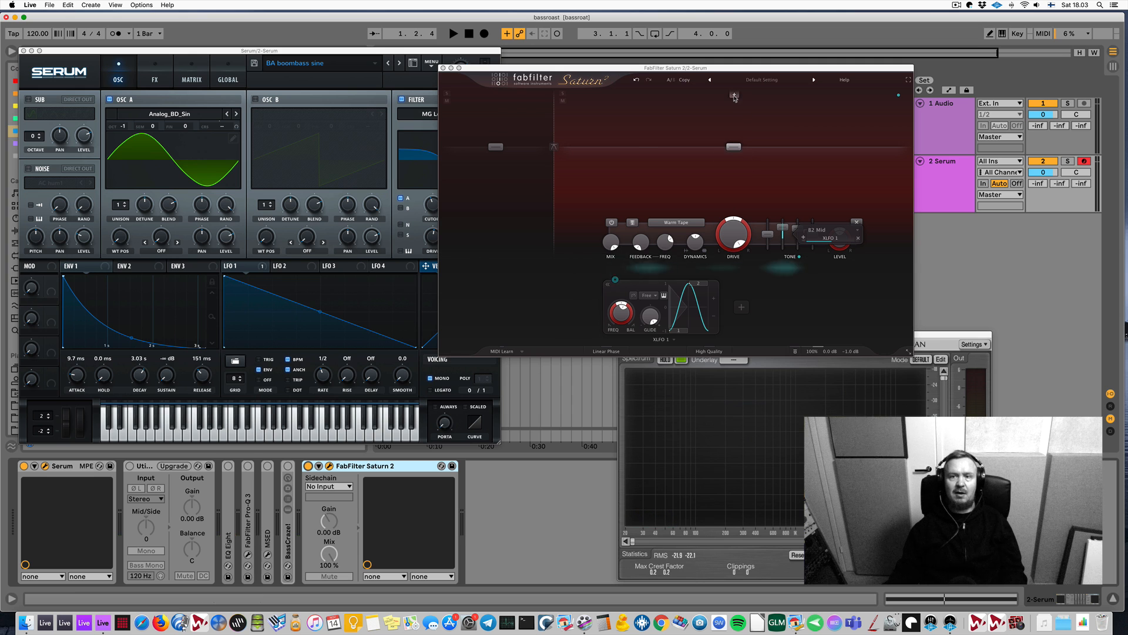
# Split off a third, uppermost band in Saturn 2 with its level at about +16 dB and Presence at about +13 dB
pyautogui.click(735, 99)
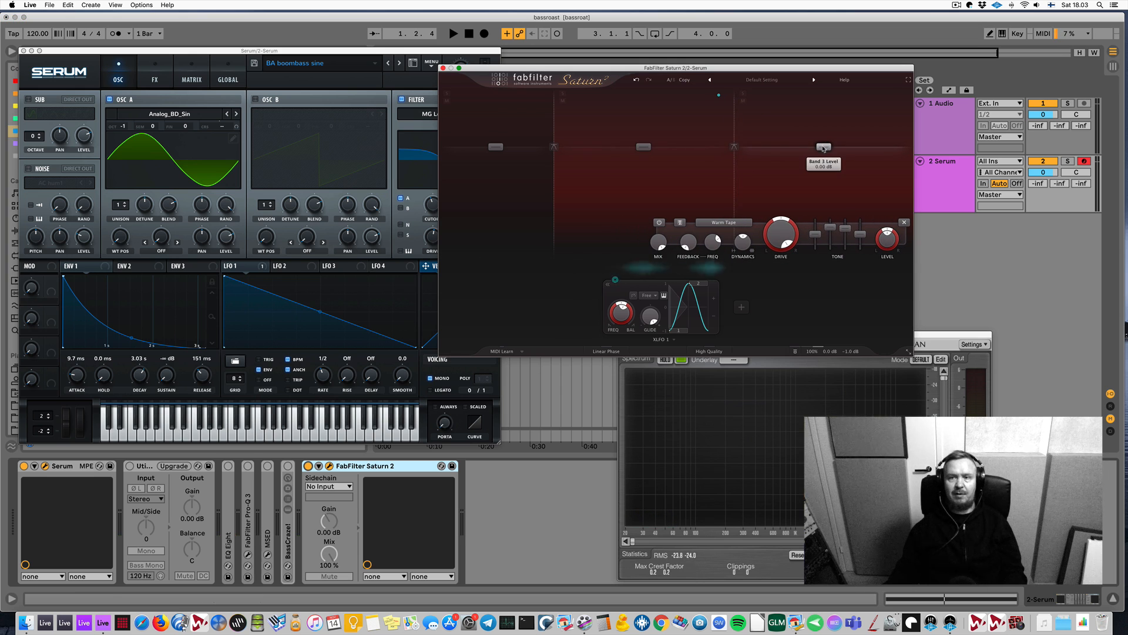
pyautogui.press('space')
pyautogui.moveTo(823, 148); pyautogui.dragTo(823, 125)
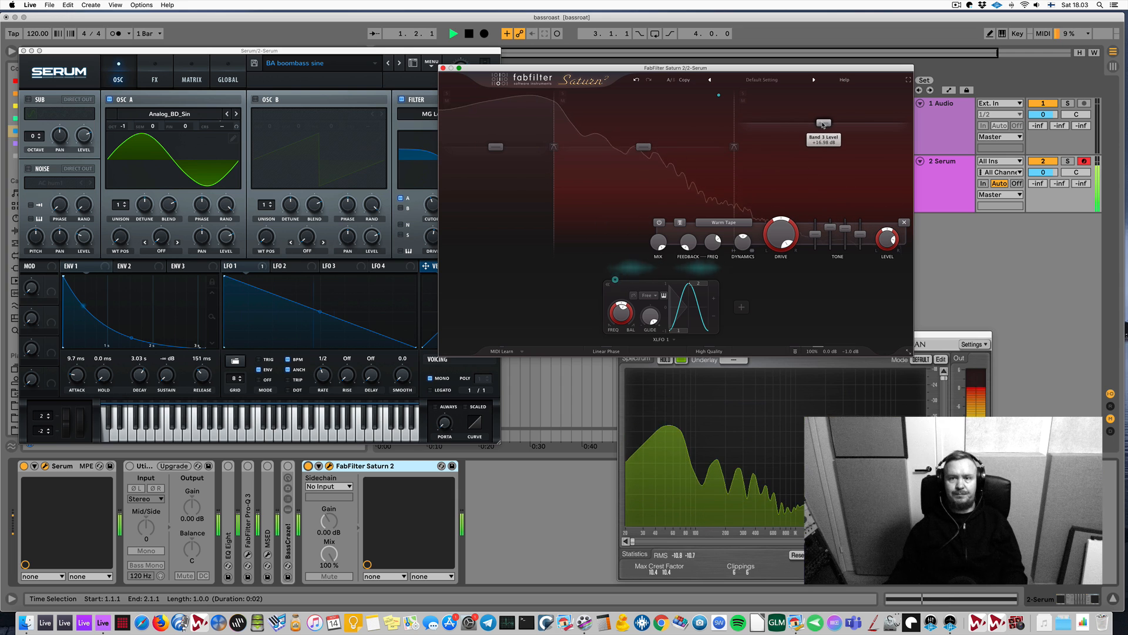
pyautogui.press('space')
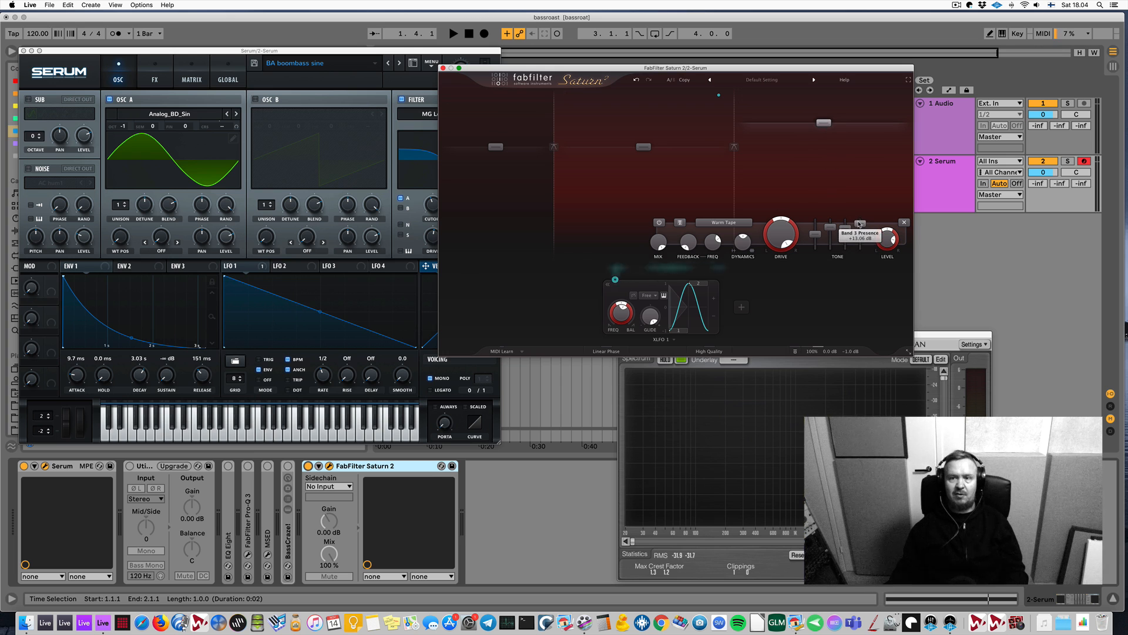
pyautogui.press('space')
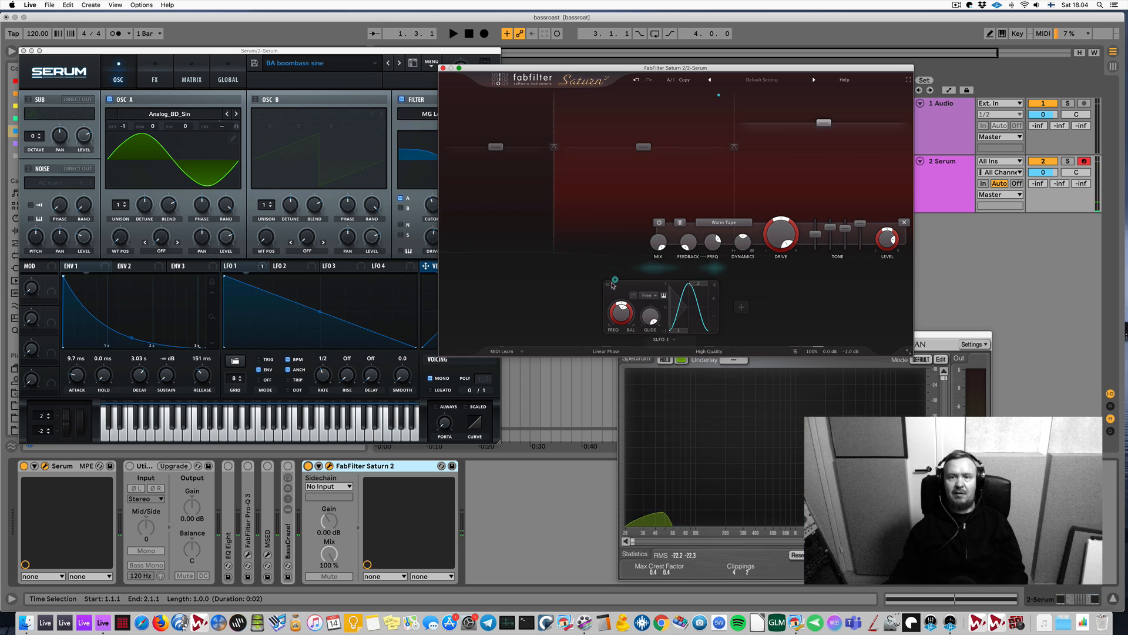
# Remove the XLFO 1 modulation source and fine-tune band 3's Treble tone
pyautogui.click(716, 287)
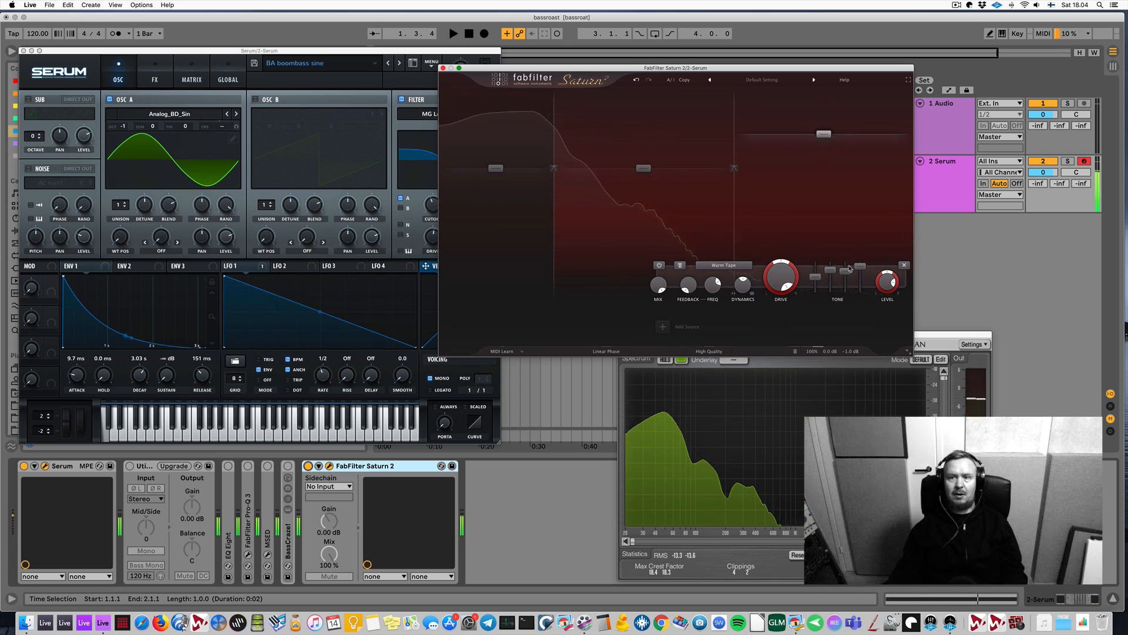
pyautogui.moveTo(849, 270); pyautogui.dragTo(847, 268)
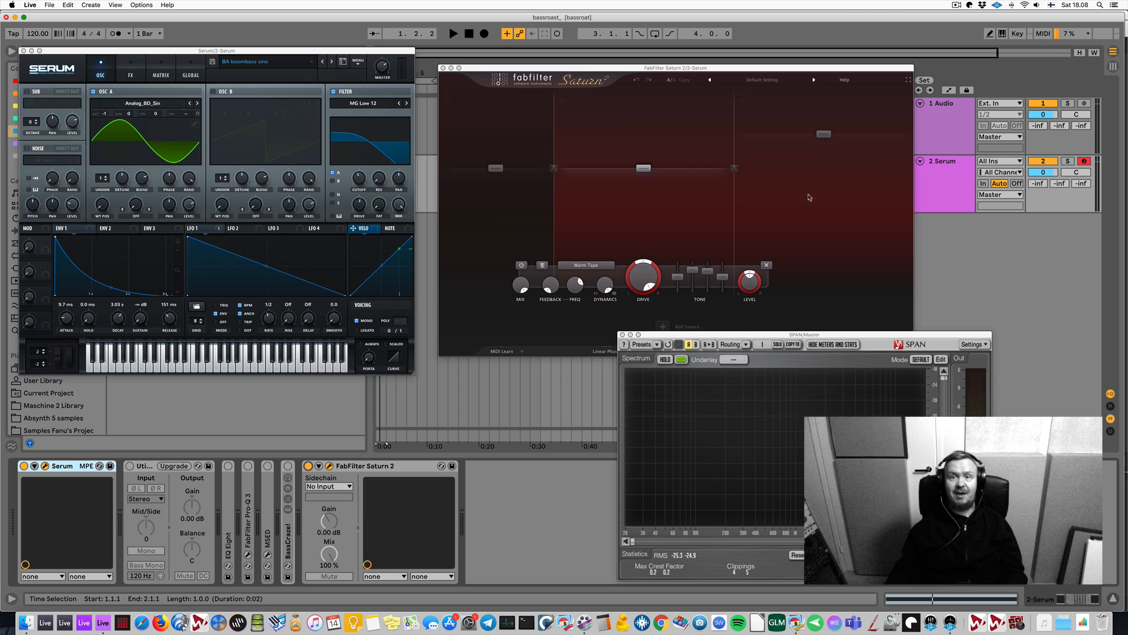
# Add a new XLFO modulation source and assign it to band 2's Mid tone
pyautogui.click(711, 217)
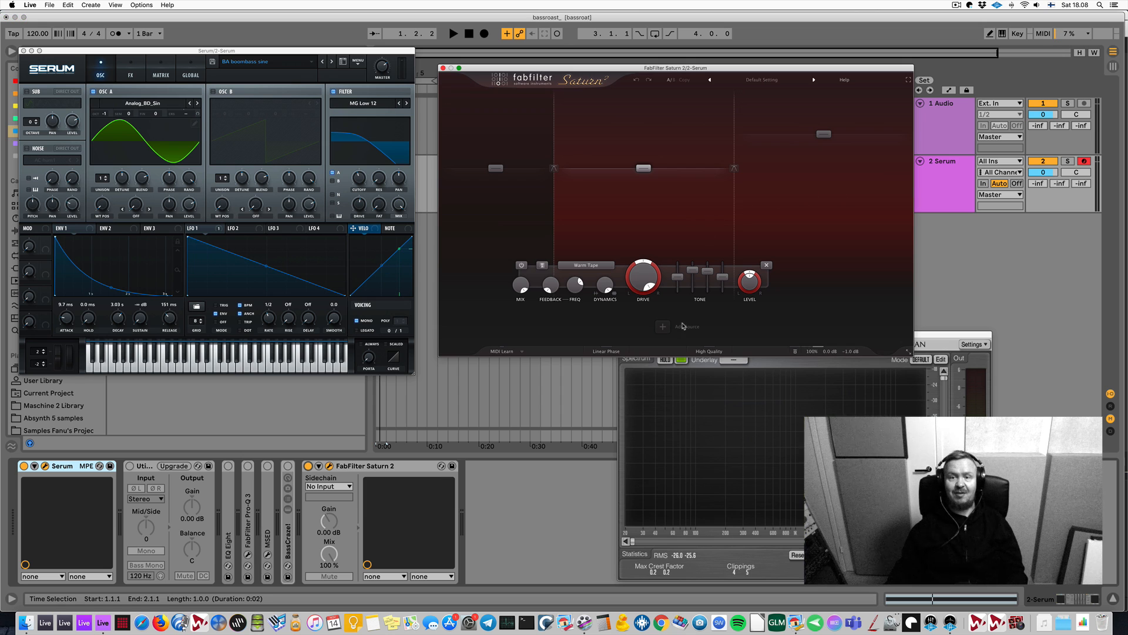
pyautogui.click(663, 327)
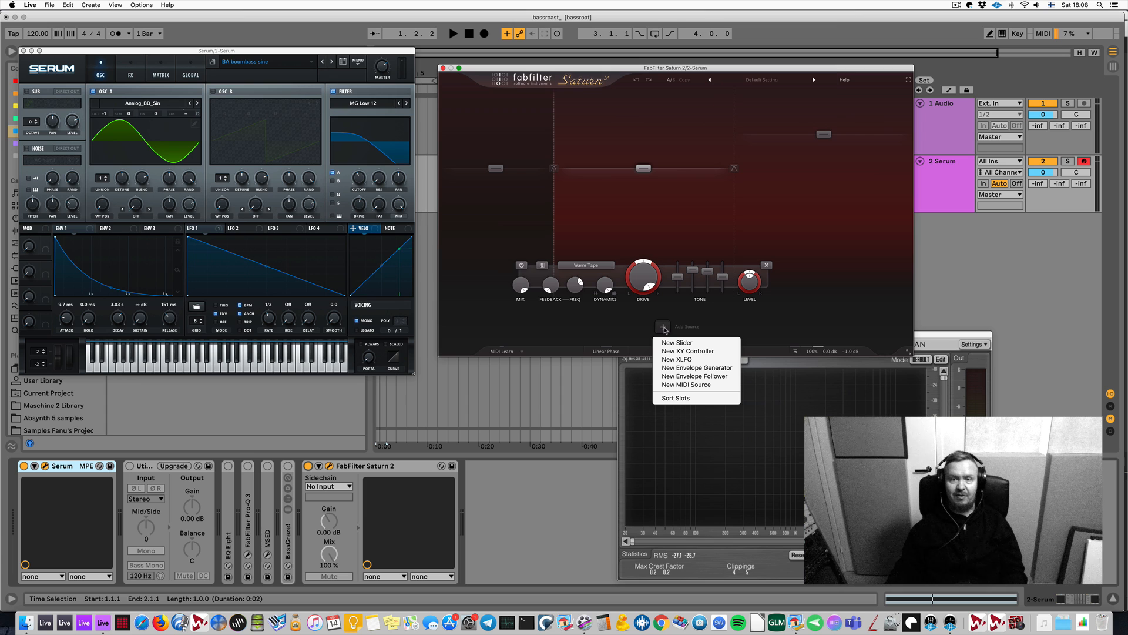
pyautogui.click(680, 359)
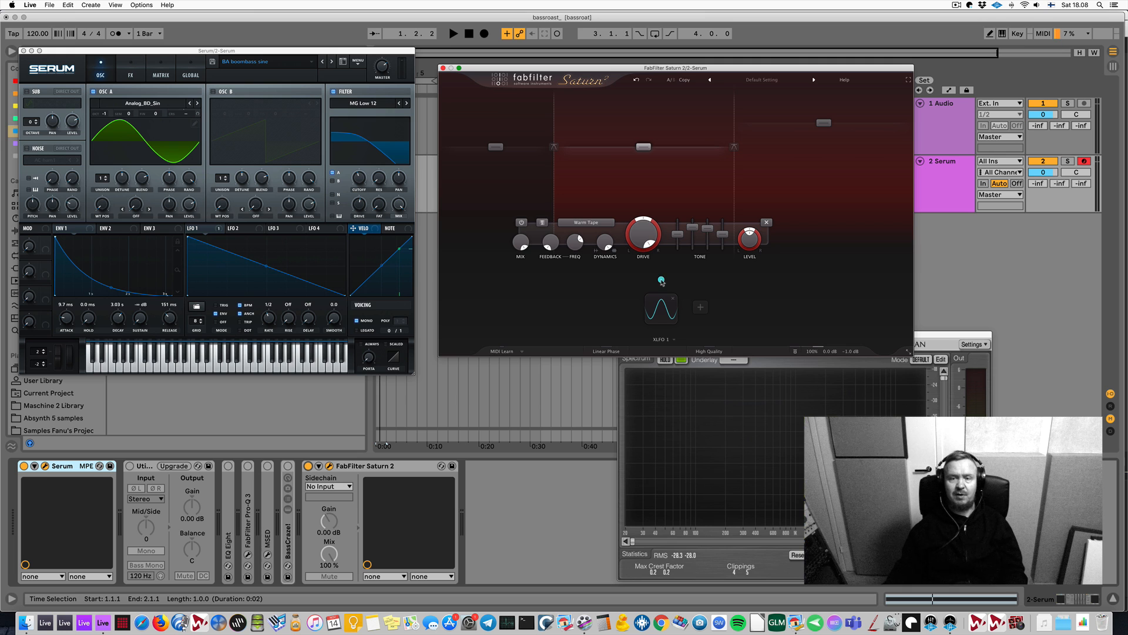
pyautogui.moveTo(662, 280); pyautogui.dragTo(693, 230)
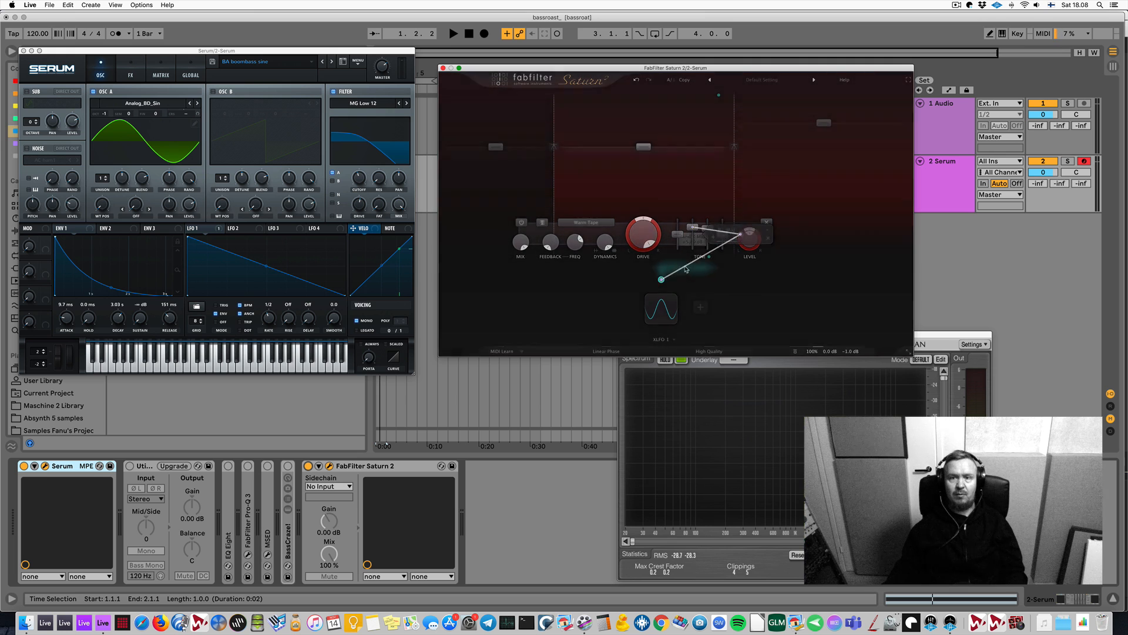
# Adjust XLFO 1's modulation level on band 2's Mid tone while playing the bass
pyautogui.press('space')
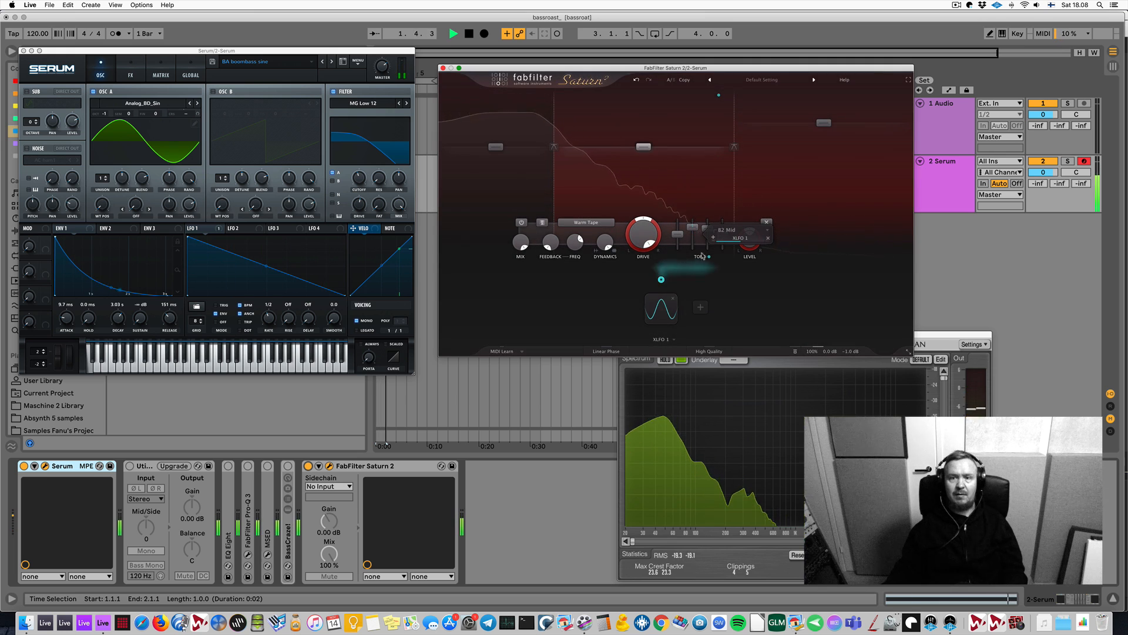
pyautogui.moveTo(728, 242)
pyautogui.moveTo(728, 243); pyautogui.dragTo(724, 241)
pyautogui.press('space')
# Expand XLFO 1's controls and adjust its frequency during playback
pyautogui.click(662, 309)
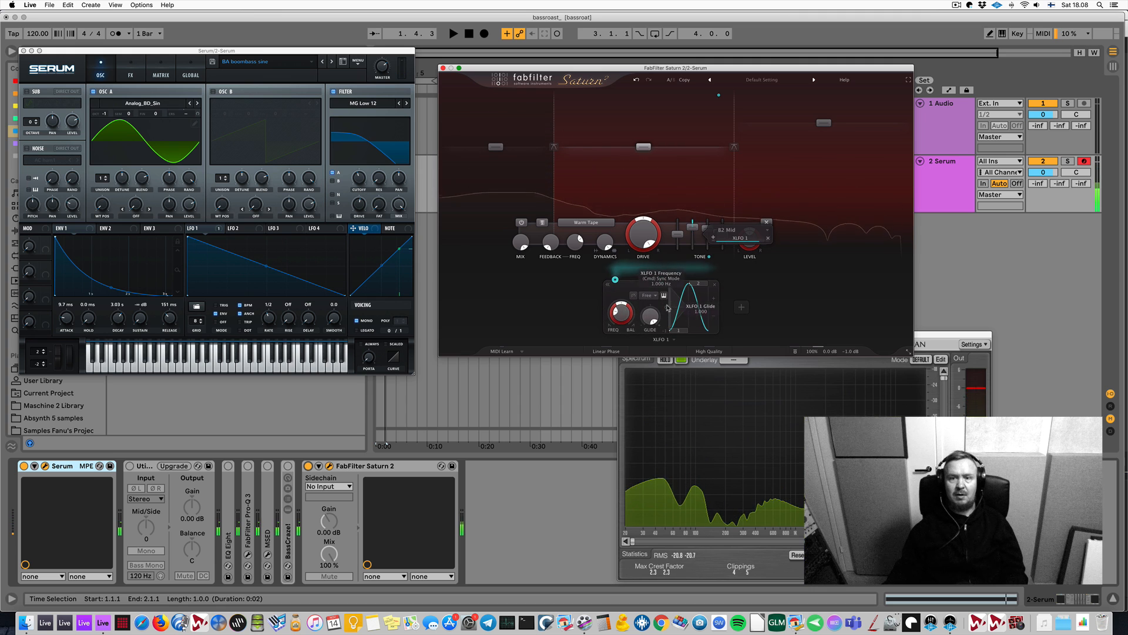
pyautogui.press('space')
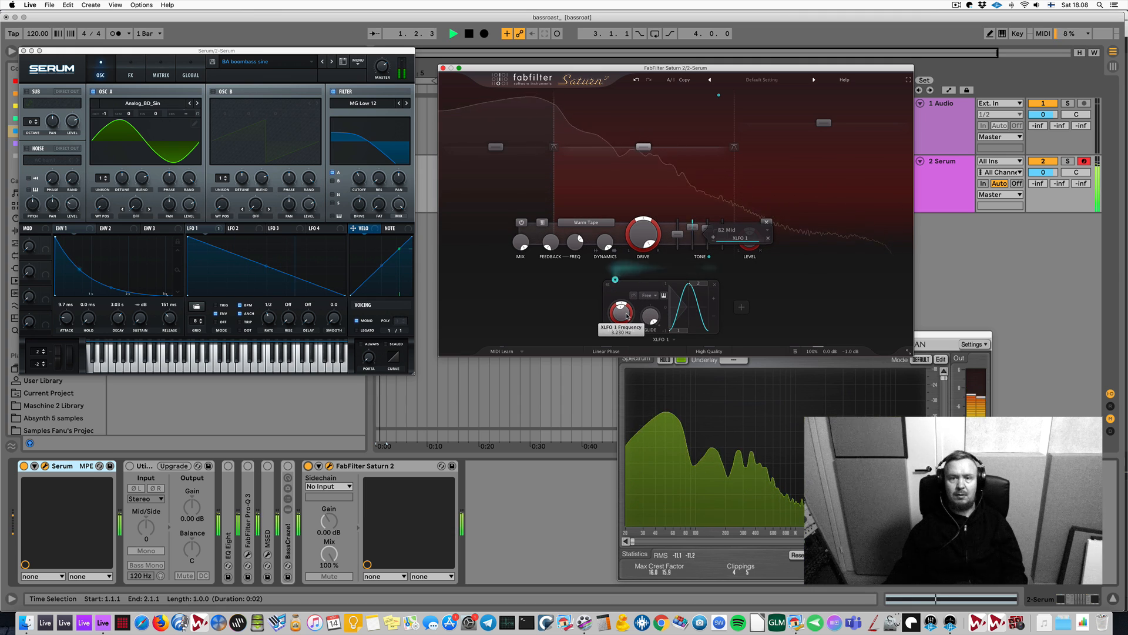
pyautogui.moveTo(628, 317); pyautogui.dragTo(627, 316)
pyautogui.press('space')
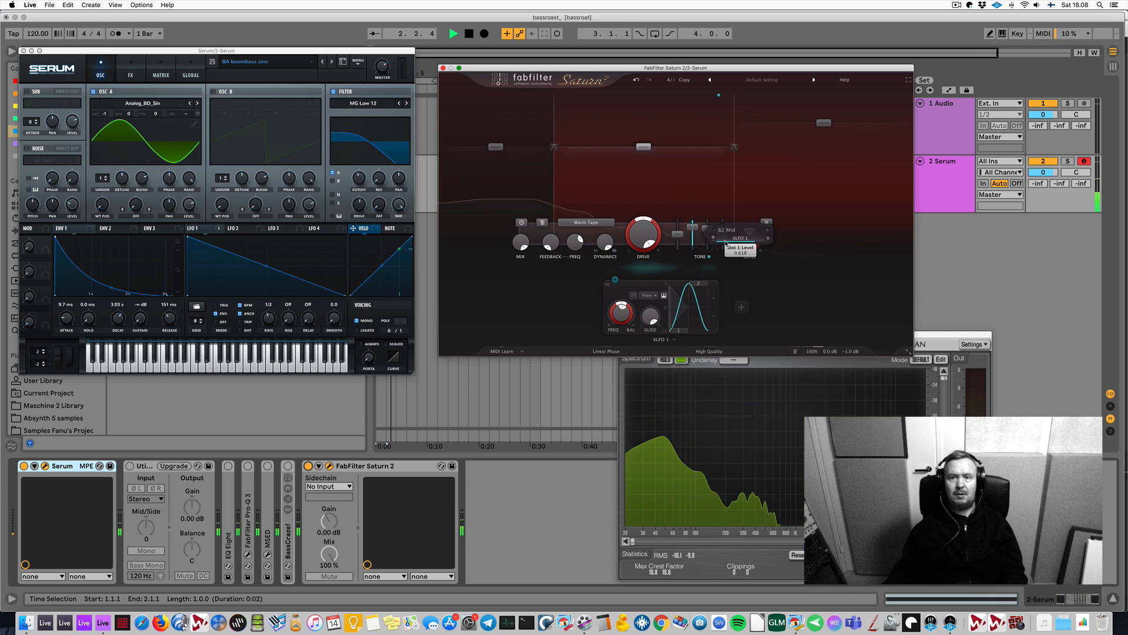
# Fine-tune XLFO 1's modulation level on band 2's Mid tone and set its frequency to about 7.7 Hz during playback
pyautogui.scroll(-4, 726, 243)
pyautogui.press('space')
pyautogui.press('space')
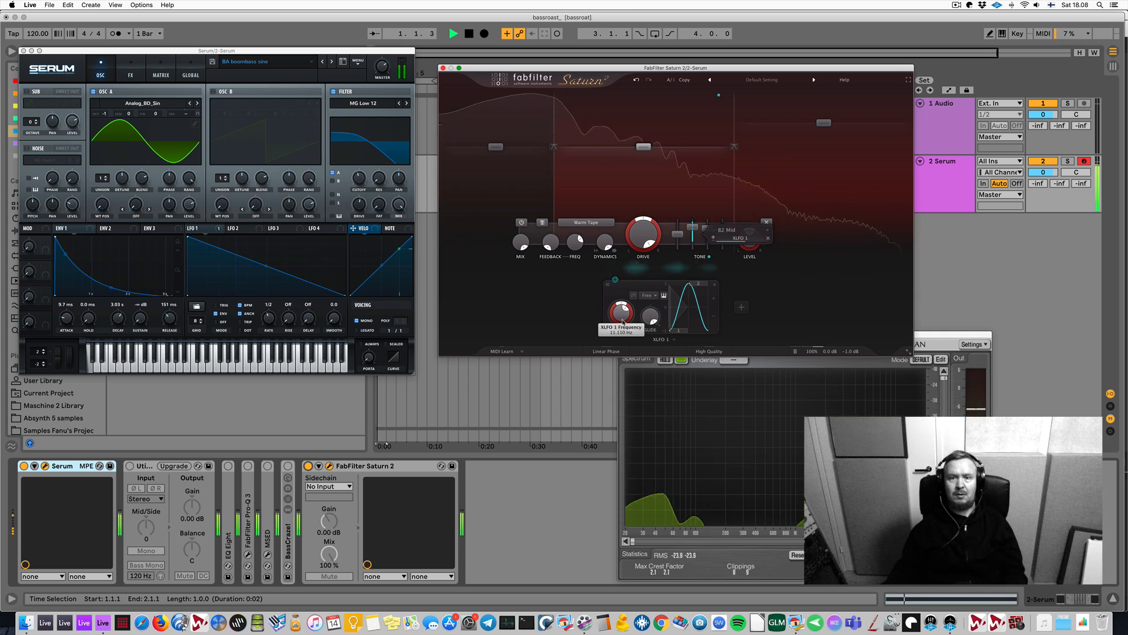
pyautogui.scroll(-3, 623, 322)
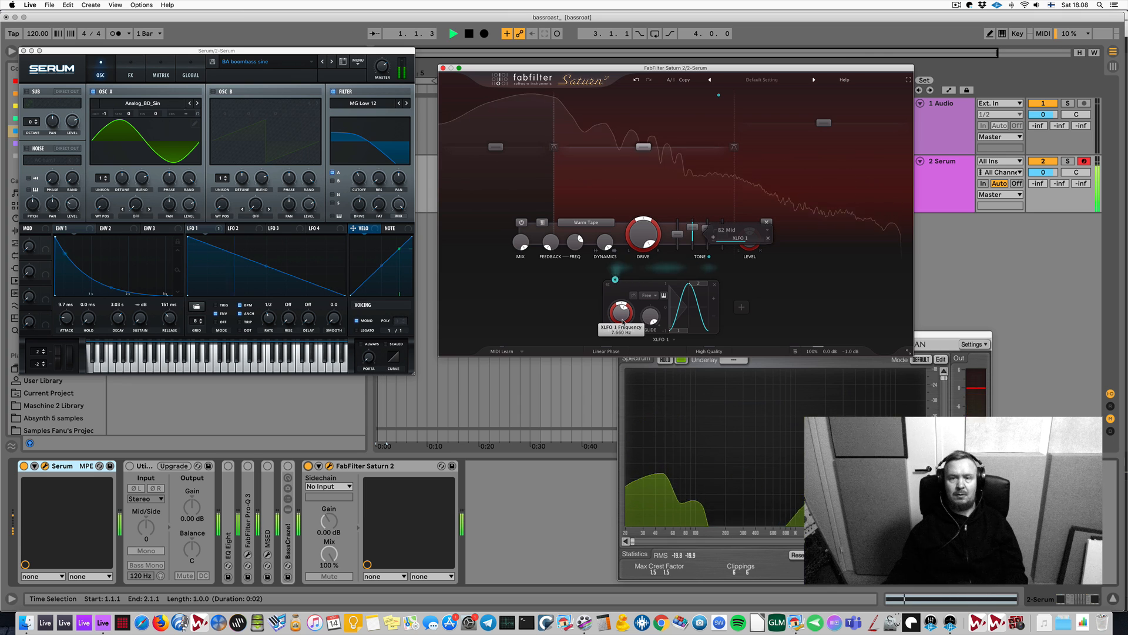
pyautogui.press('space')
# Uncover the arrangement, extend the Serum track's MIDI clip to bar 4.1.1 and open it in the note editor
pyautogui.moveTo(546, 70); pyautogui.dragTo(643, 217)
pyautogui.moveTo(383, 52); pyautogui.dragTo(332, 54)
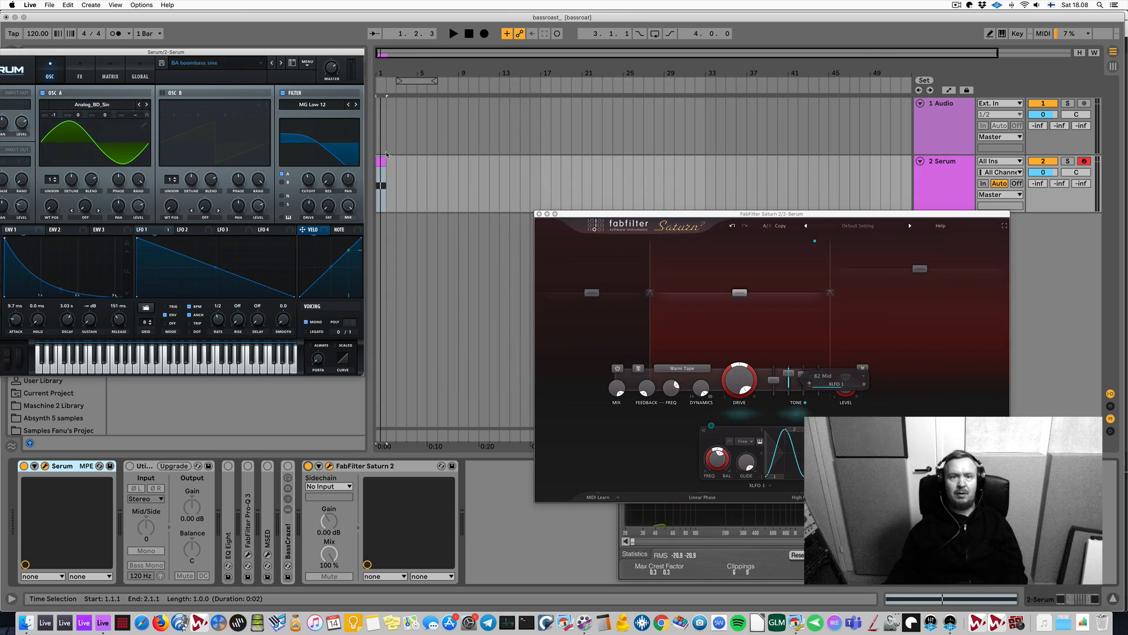
pyautogui.moveTo(386, 158); pyautogui.dragTo(404, 161)
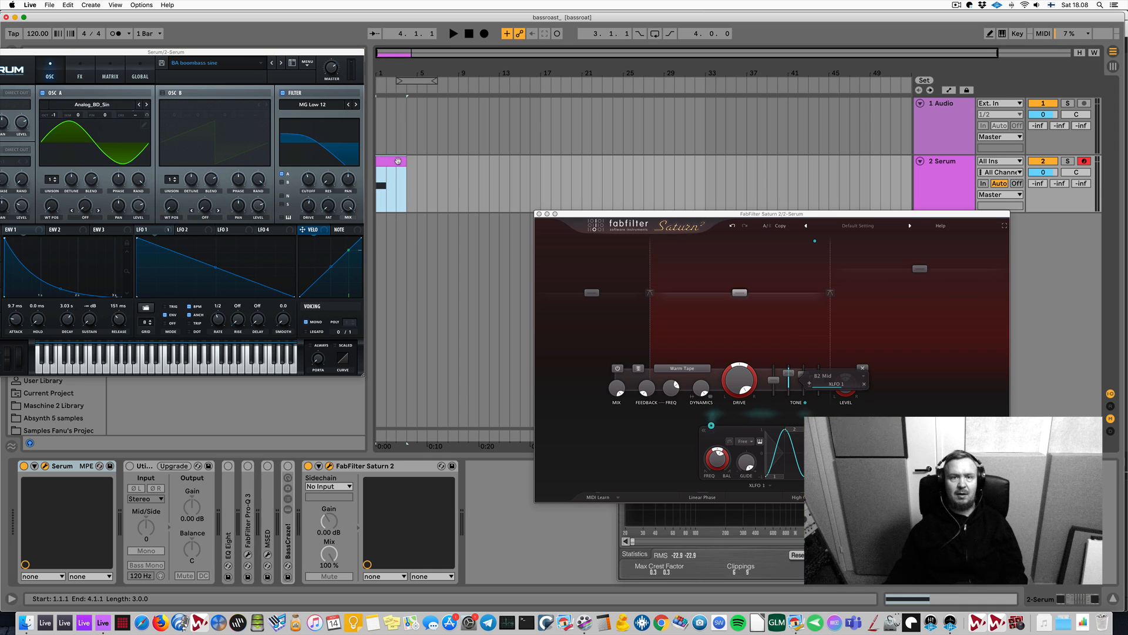
pyautogui.doubleClick(398, 161)
pyautogui.click(462, 444)
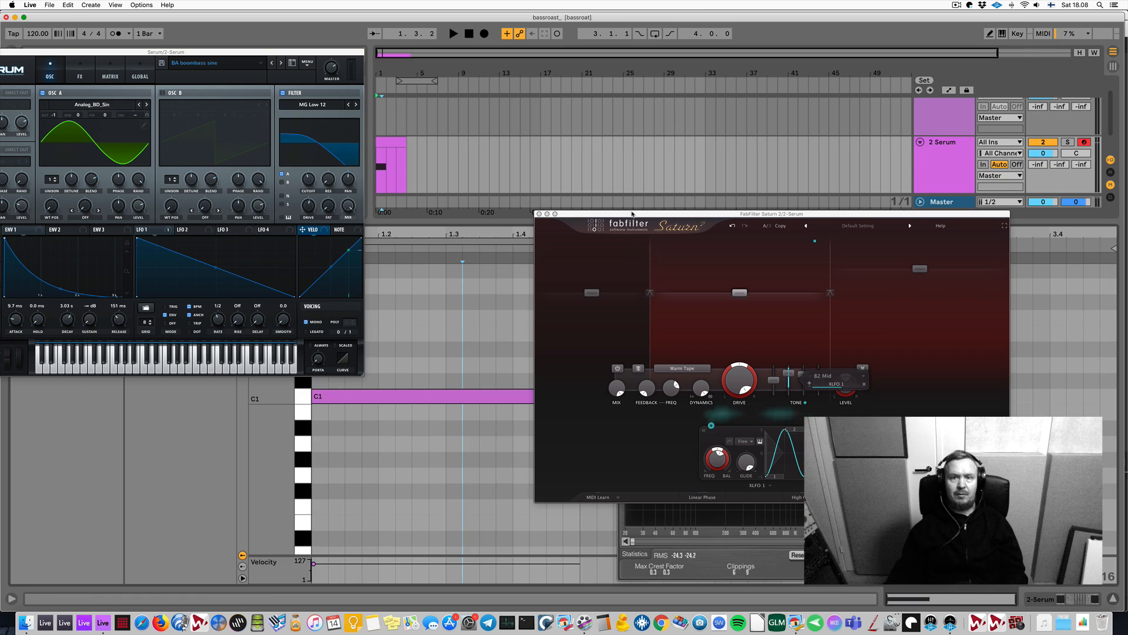
# Lengthen the C1 note to fill the whole clip with Legato and audition the sustained bass
pyautogui.moveTo(627, 215); pyautogui.dragTo(595, 69)
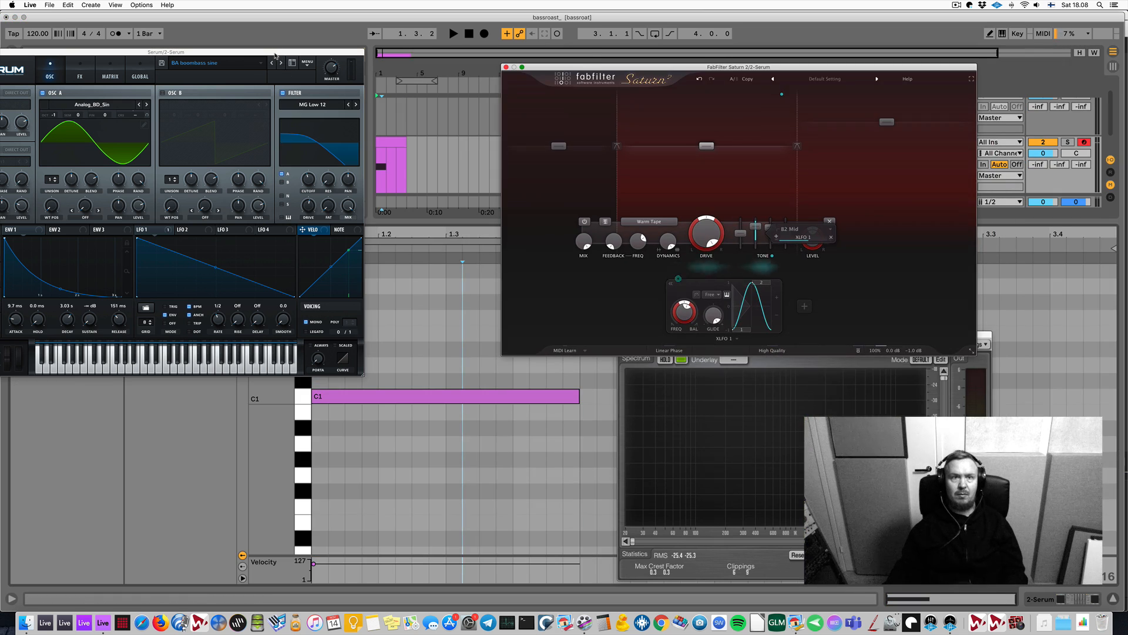
pyautogui.moveTo(275, 55); pyautogui.dragTo(543, 409)
pyautogui.click(169, 292)
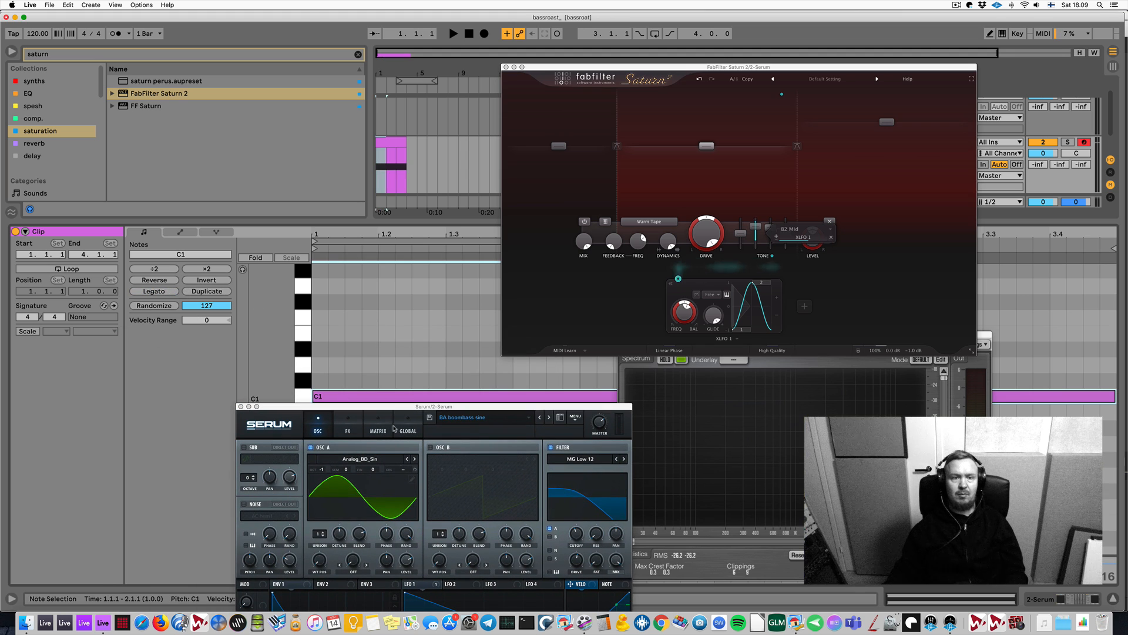
pyautogui.moveTo(497, 406); pyautogui.dragTo(285, 36)
pyautogui.press('space')
pyautogui.press('space')
# Compare band 3's Dynamics at 0.000 and 1.000 during playback and leave it at 1.000
pyautogui.moveTo(673, 65); pyautogui.dragTo(599, 52)
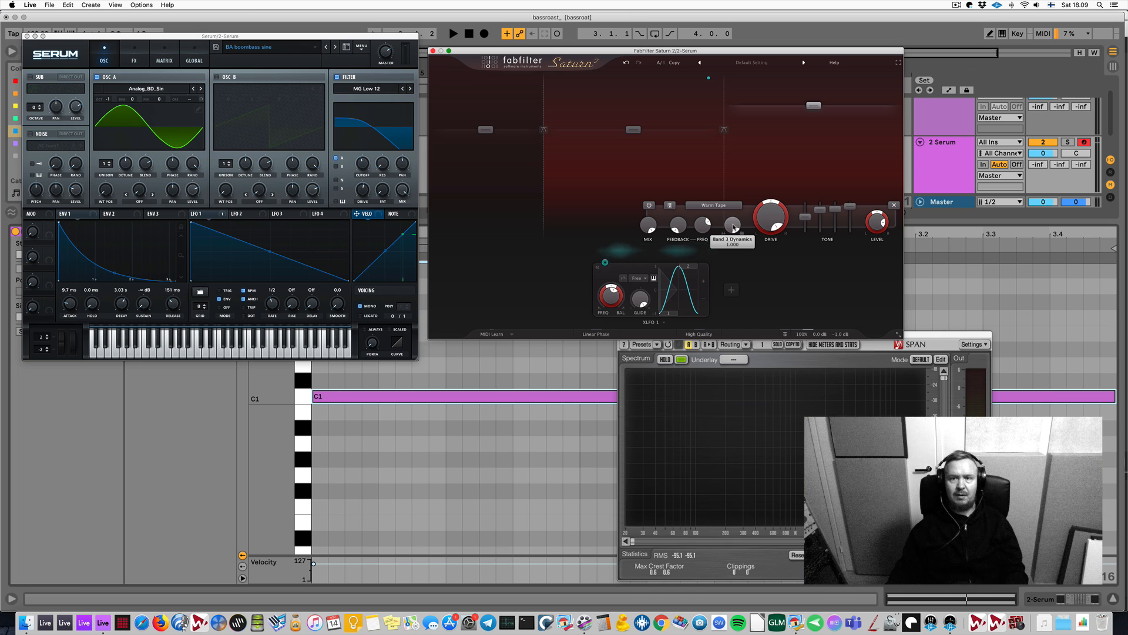
pyautogui.press('space')
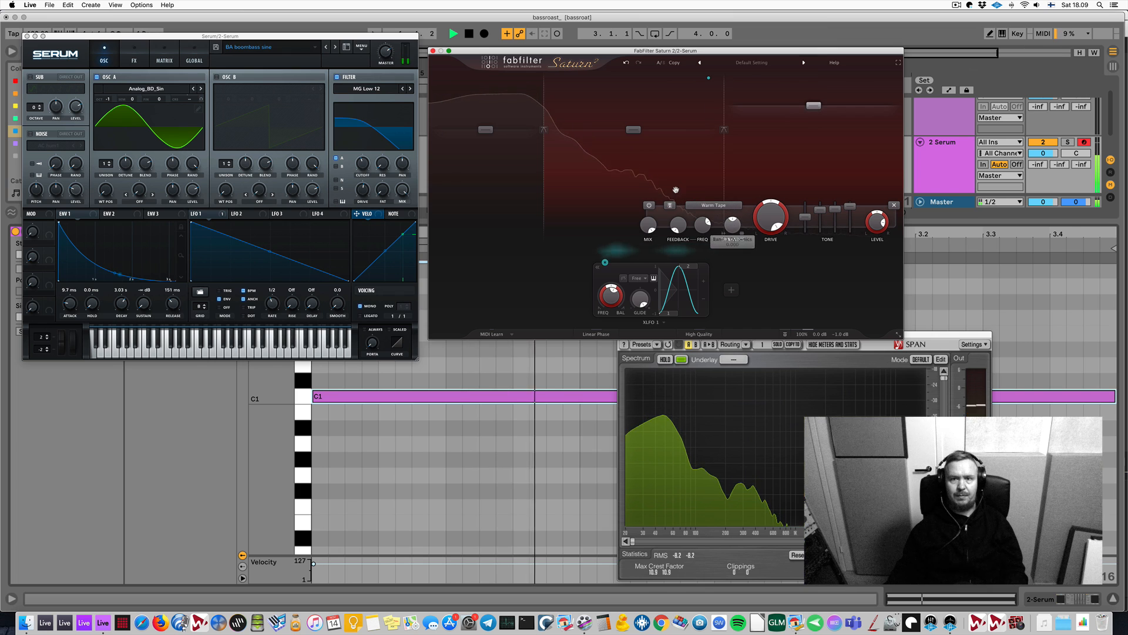
pyautogui.click(653, 168)
pyautogui.press('space')
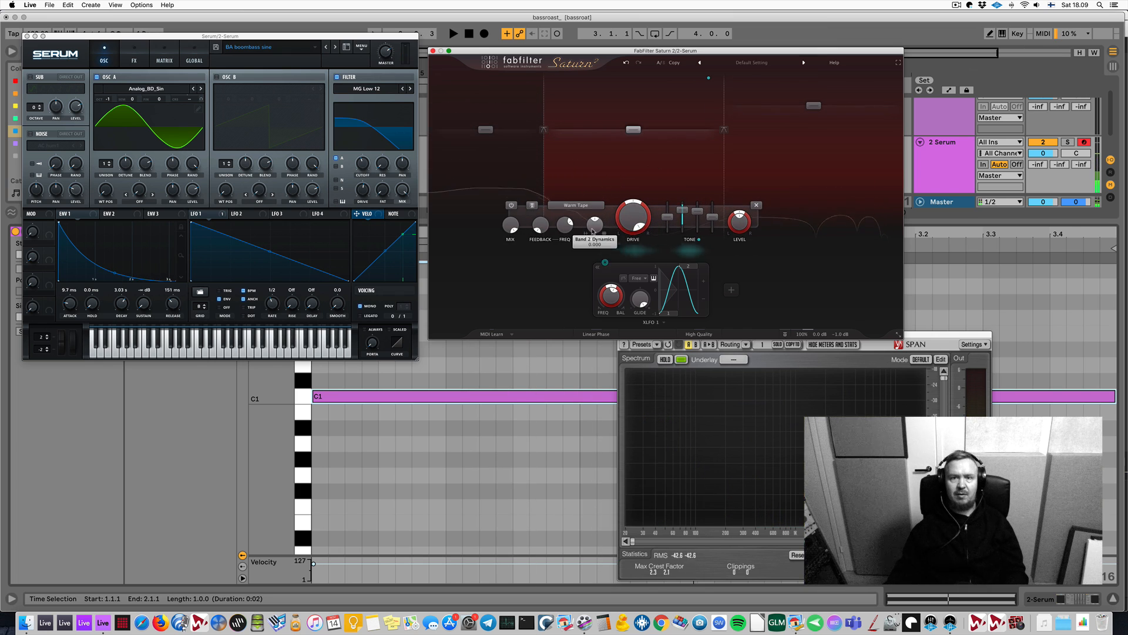
pyautogui.click(817, 145)
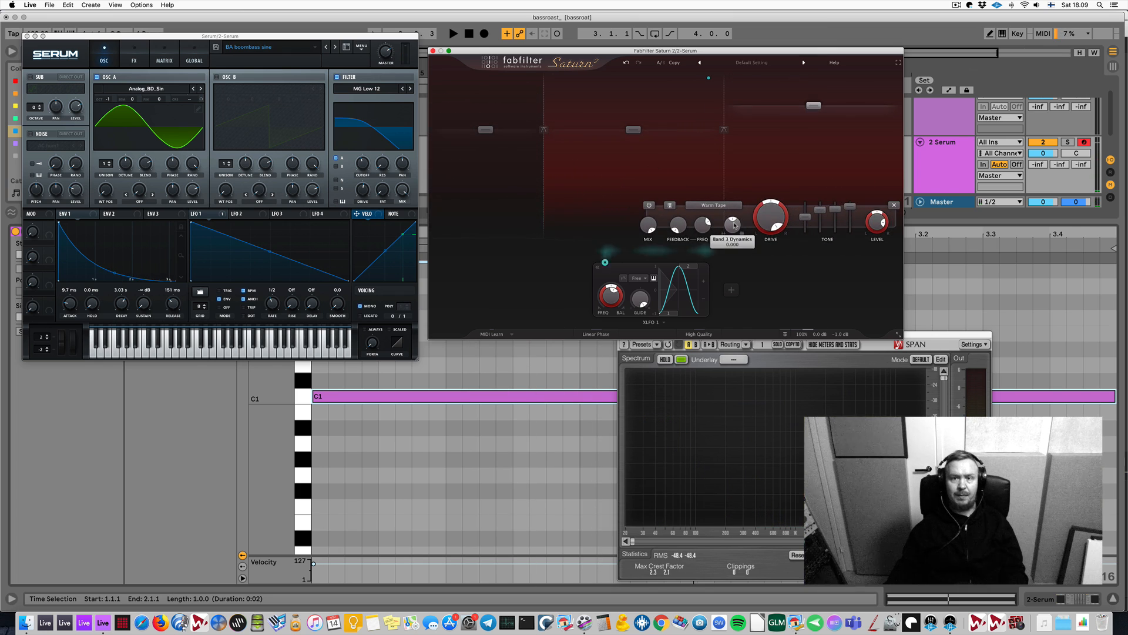
pyautogui.press('space')
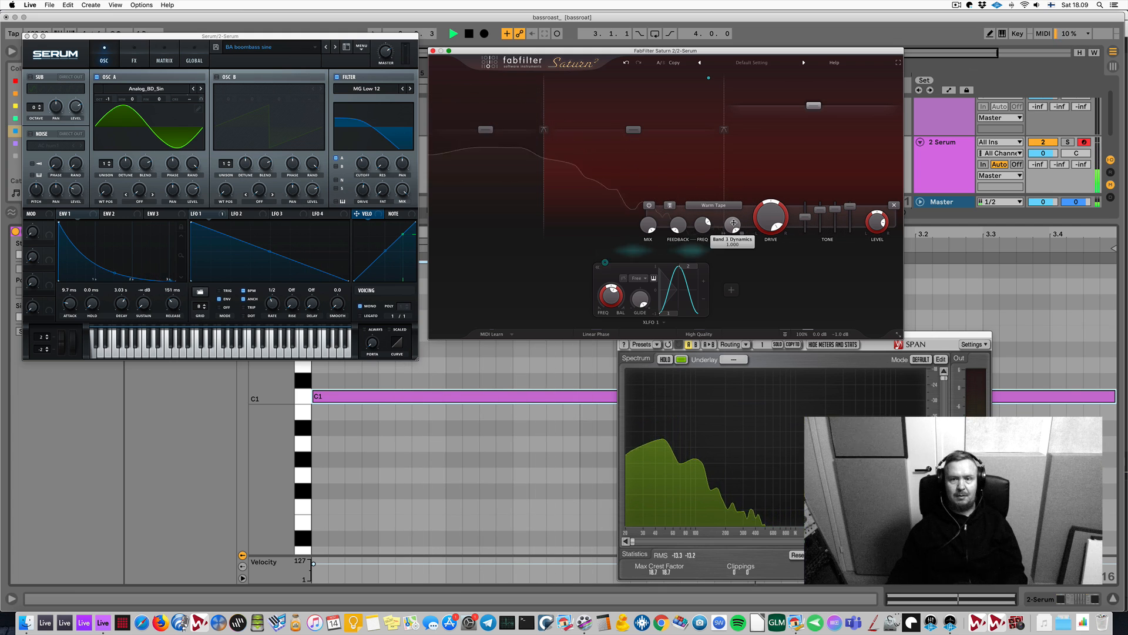
pyautogui.press('space')
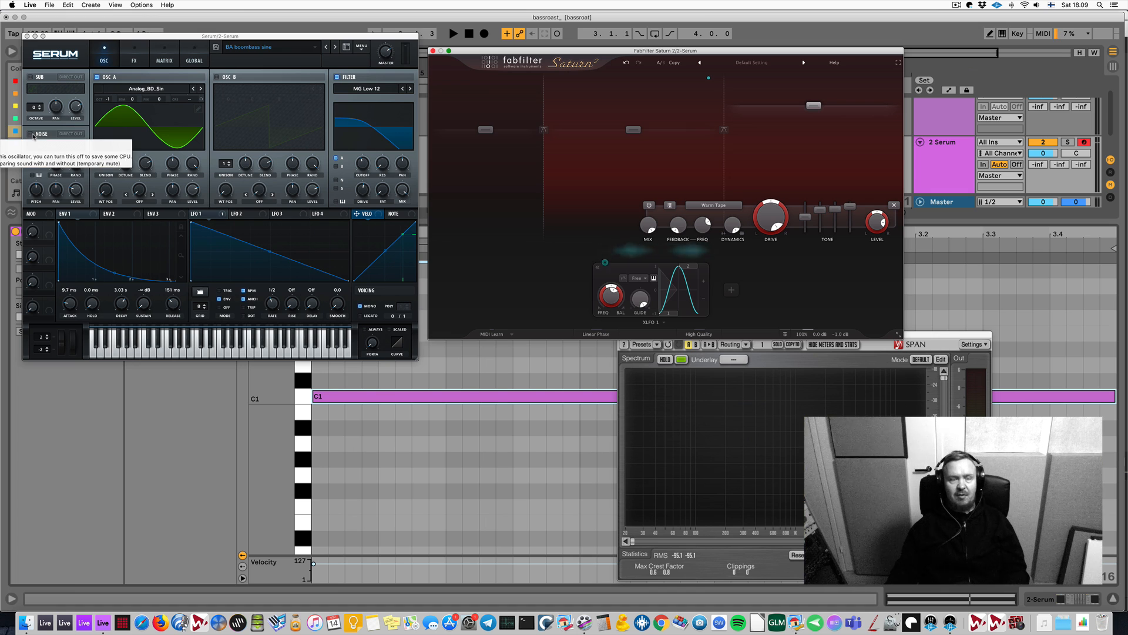
# Enable Serum's noise oscillator with AC hum1 and adjust its level during playback
pyautogui.click(32, 135)
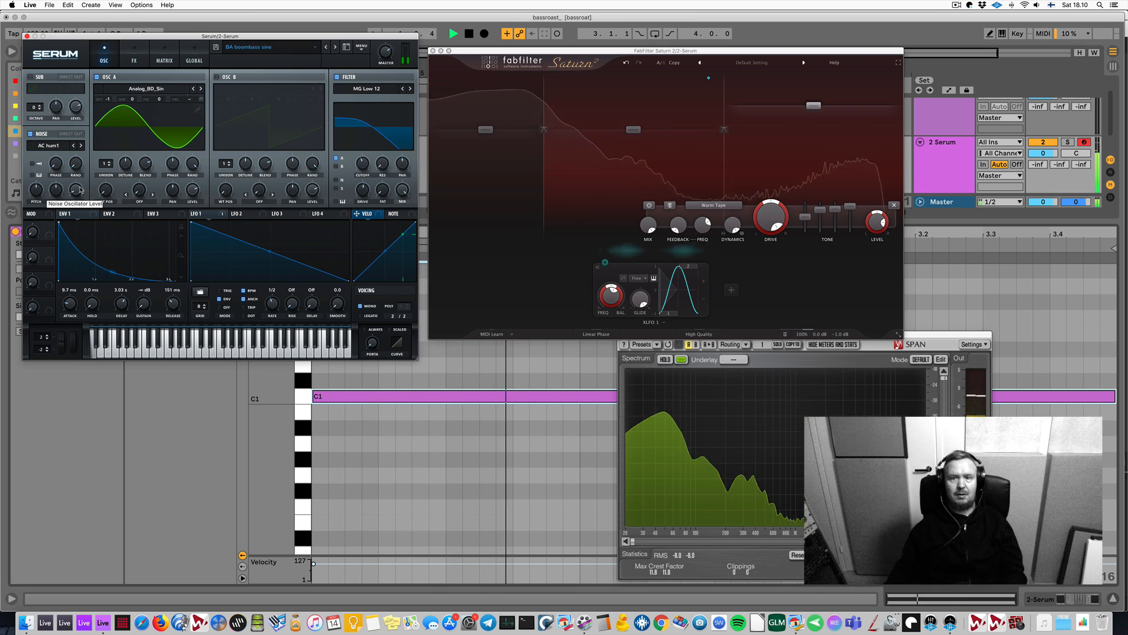
pyautogui.press('space')
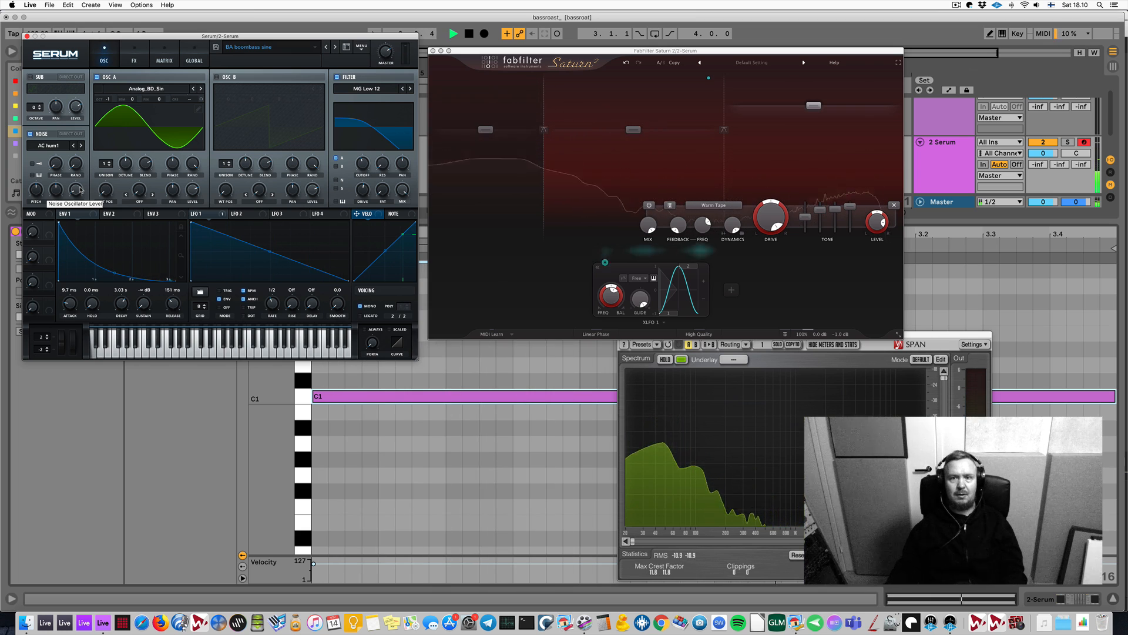
# Lower band 3's Presence tone and raise band 2's Treble tone while auditioning the bass with noise
pyautogui.click(795, 141)
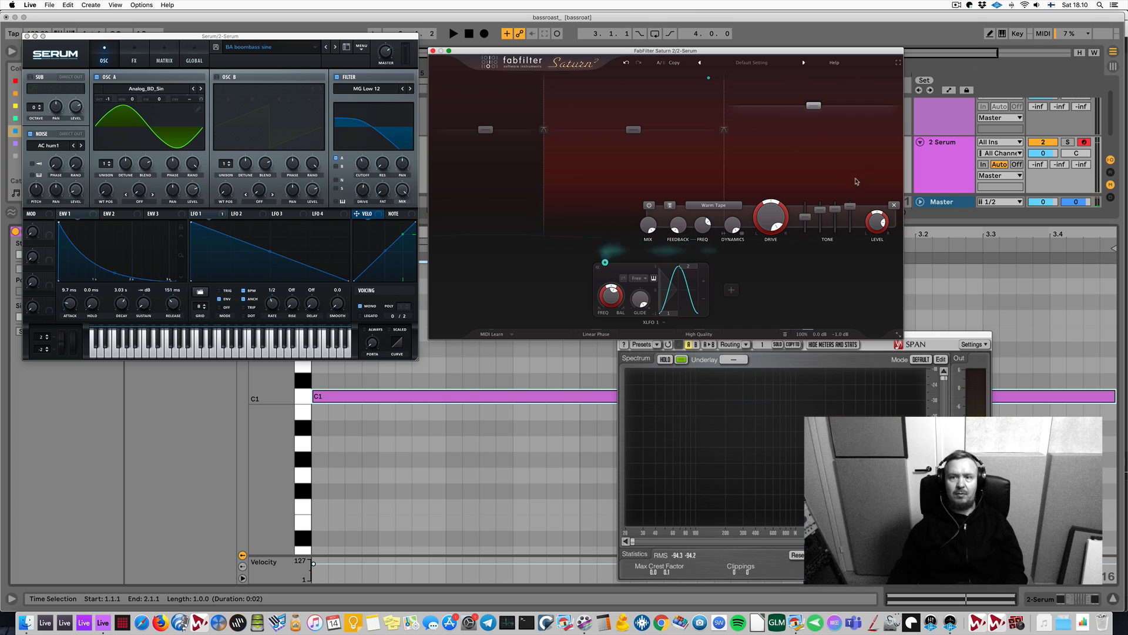
pyautogui.press('space')
pyautogui.moveTo(853, 224)
pyautogui.mouseDown()
pyautogui.moveTo(851, 210)
pyautogui.moveTo(852, 228)
pyautogui.mouseUp()
pyautogui.press('space')
pyautogui.press('space')
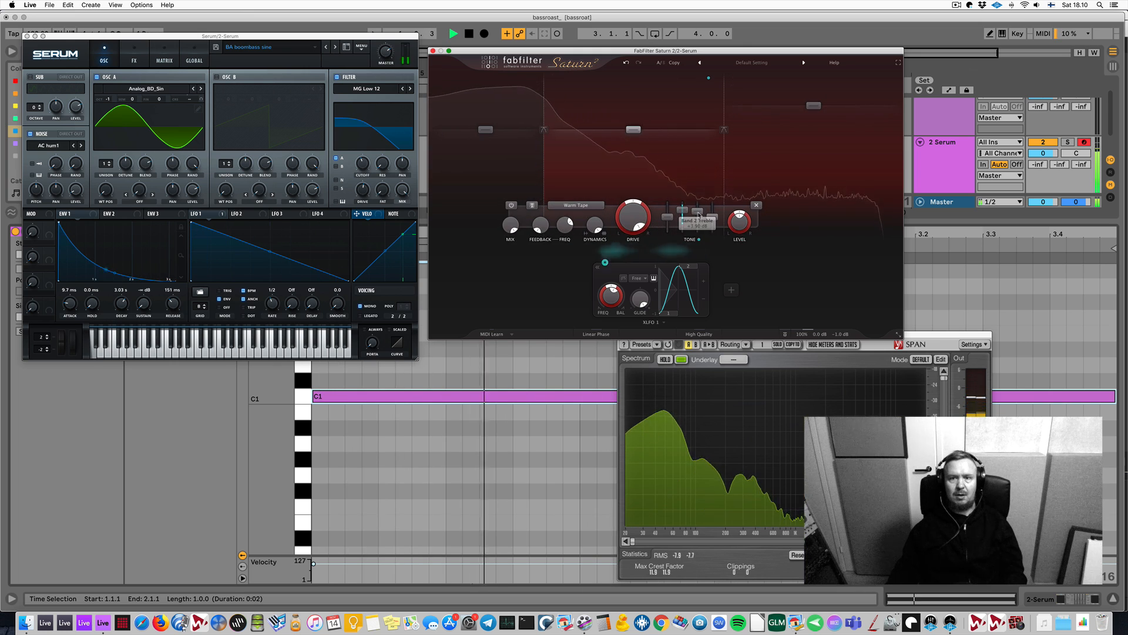
pyautogui.moveTo(698, 213); pyautogui.dragTo(669, 212)
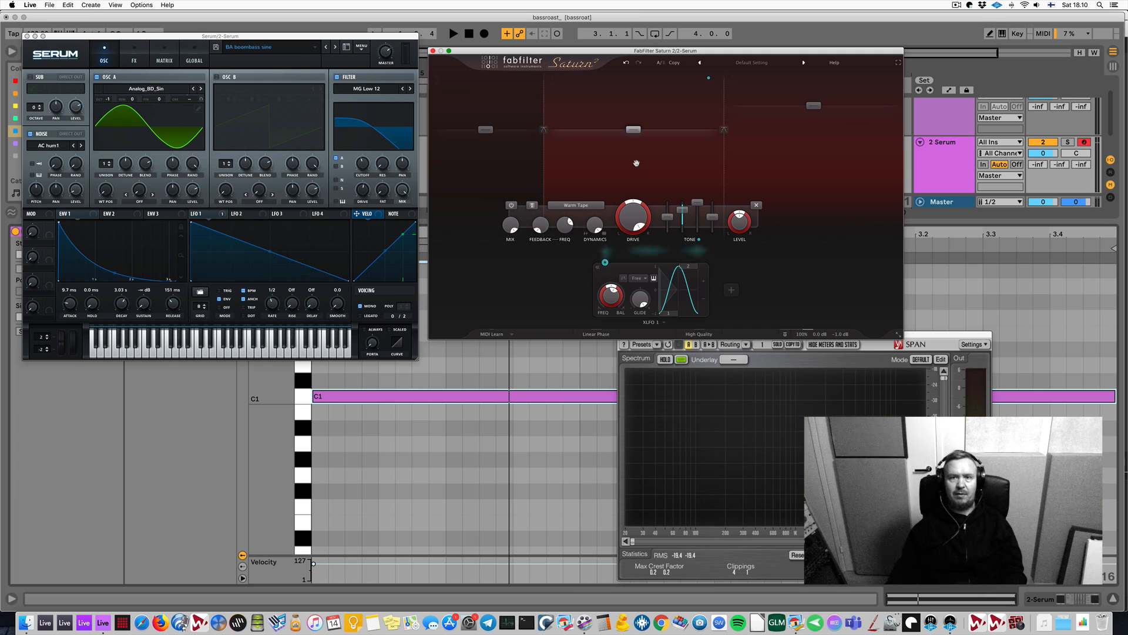
# Sweep band 3's Mid tone down to -24 dB and back up to a boosted setting during playback
pyautogui.press('space')
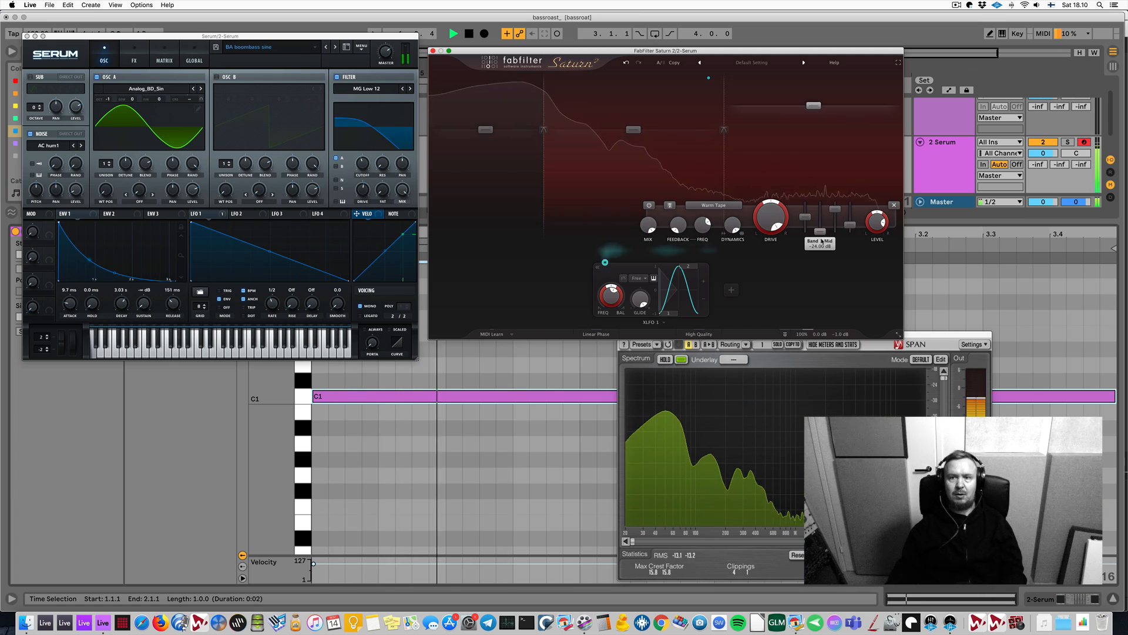
pyautogui.moveTo(818, 204)
pyautogui.mouseDown()
pyautogui.moveTo(821, 219)
pyautogui.moveTo(819, 208)
pyautogui.mouseUp()
pyautogui.press('space')
pyautogui.press('space')
pyautogui.press('space')
pyautogui.press('space')
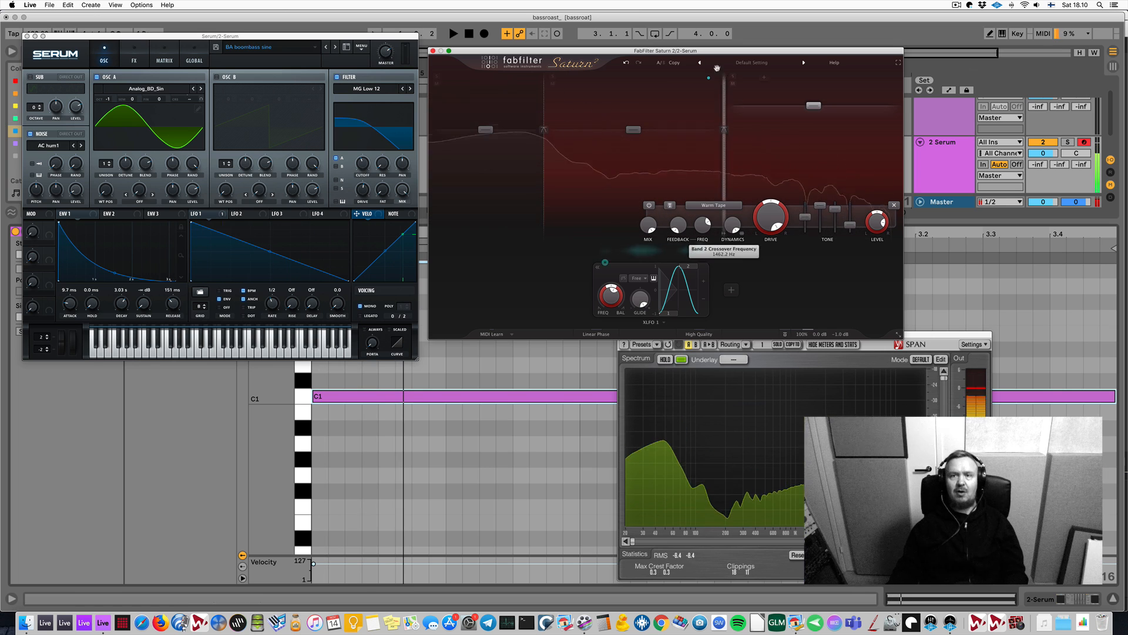
# Hide the clip editor, show the arrangement's automation lanes and close the Serum window
pyautogui.moveTo(698, 54); pyautogui.dragTo(658, 127)
pyautogui.click(964, 158)
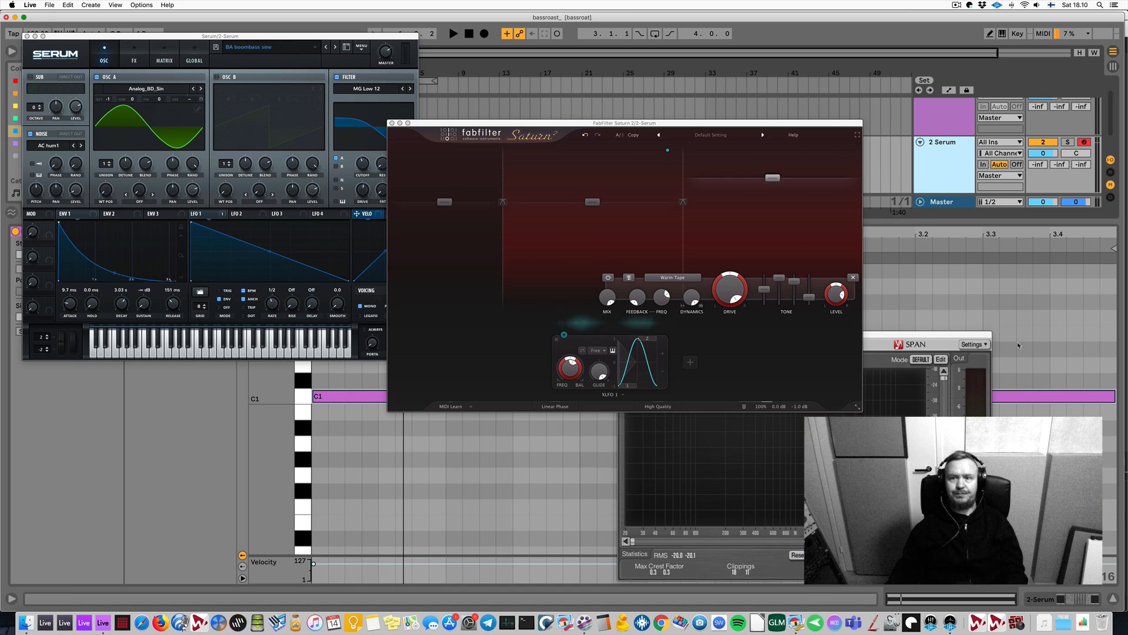
pyautogui.click(1113, 598)
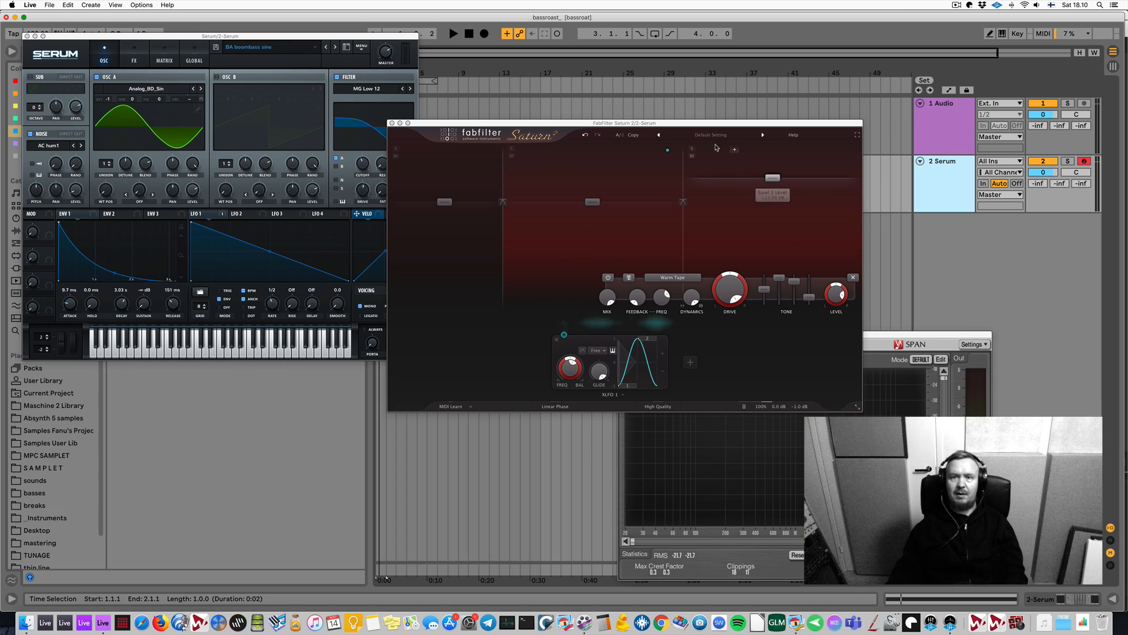
pyautogui.moveTo(688, 124); pyautogui.dragTo(361, 322)
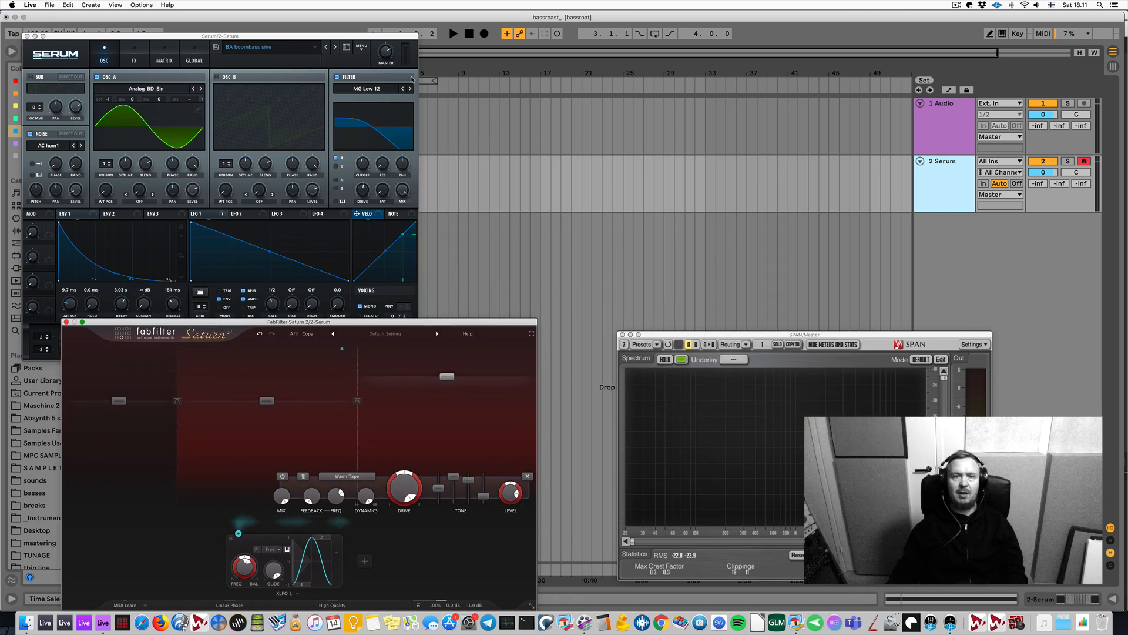
pyautogui.click(947, 89)
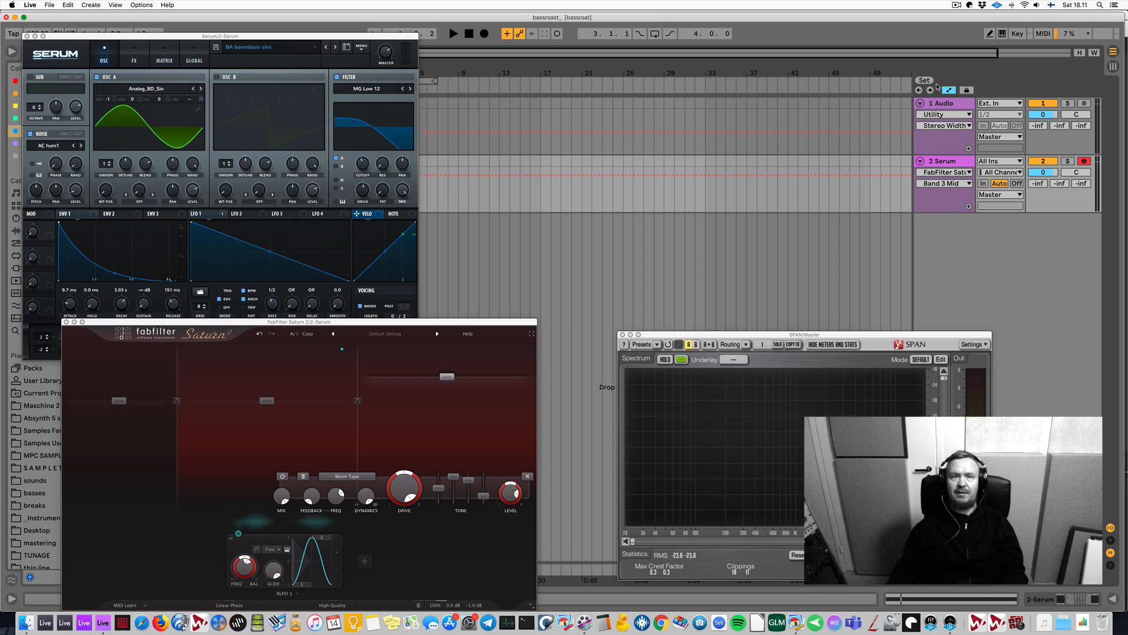
pyautogui.click(26, 37)
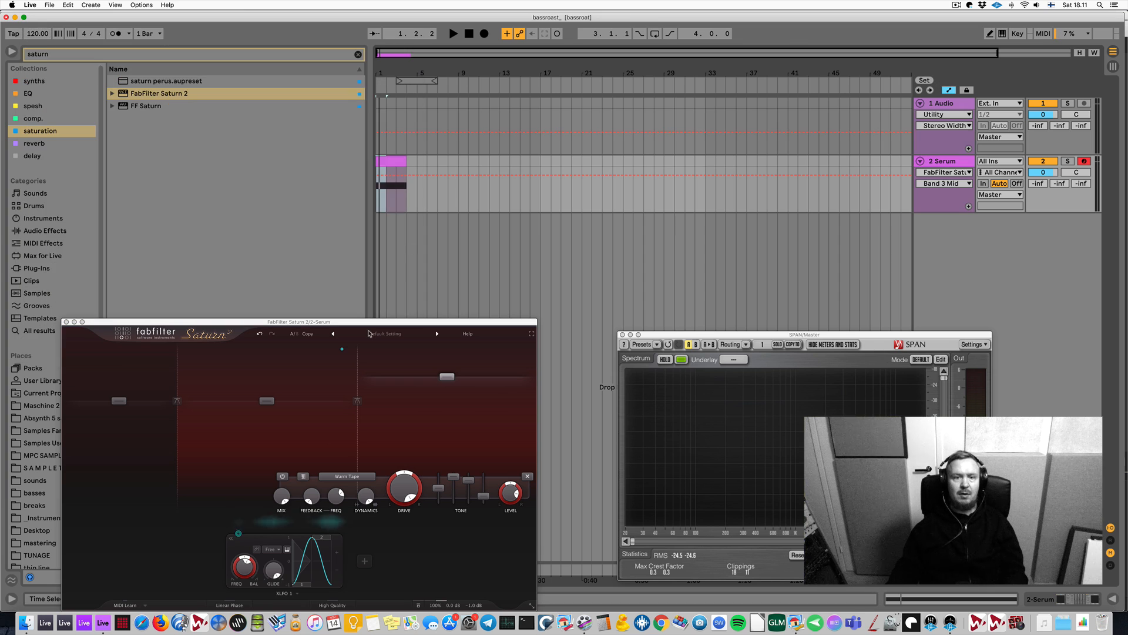
# Raise band 3's Presence to bring up its automation lane and zoom the arrangement in on the Serum clip
pyautogui.moveTo(390, 323); pyautogui.dragTo(345, 204)
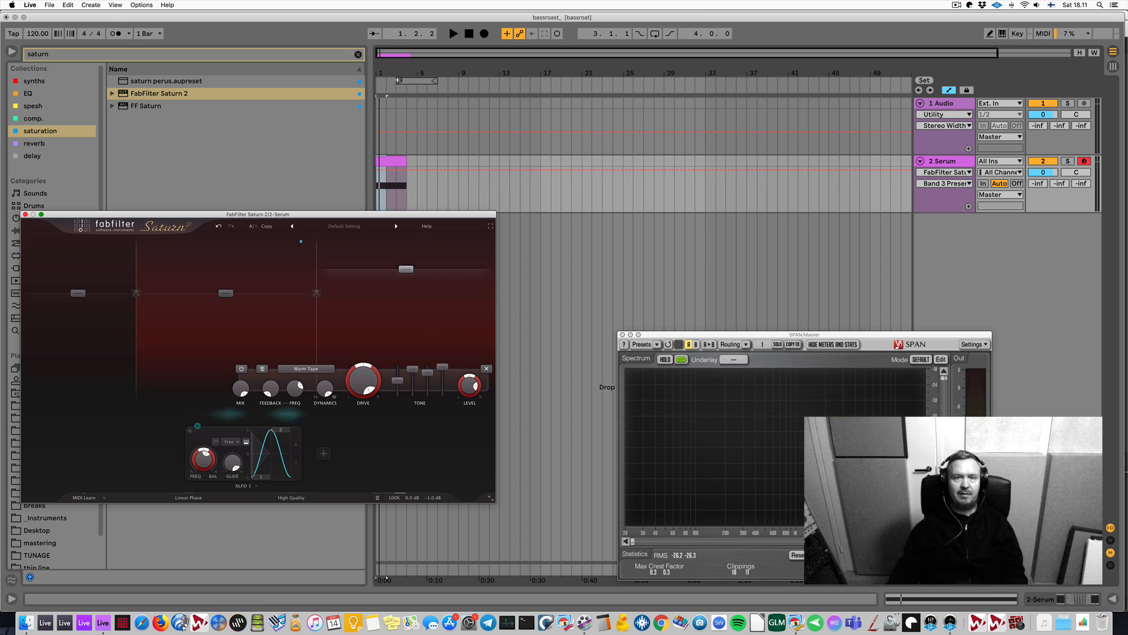
pyautogui.moveTo(393, 72); pyautogui.dragTo(429, 141)
pyautogui.hscroll(-5, 428, 141)
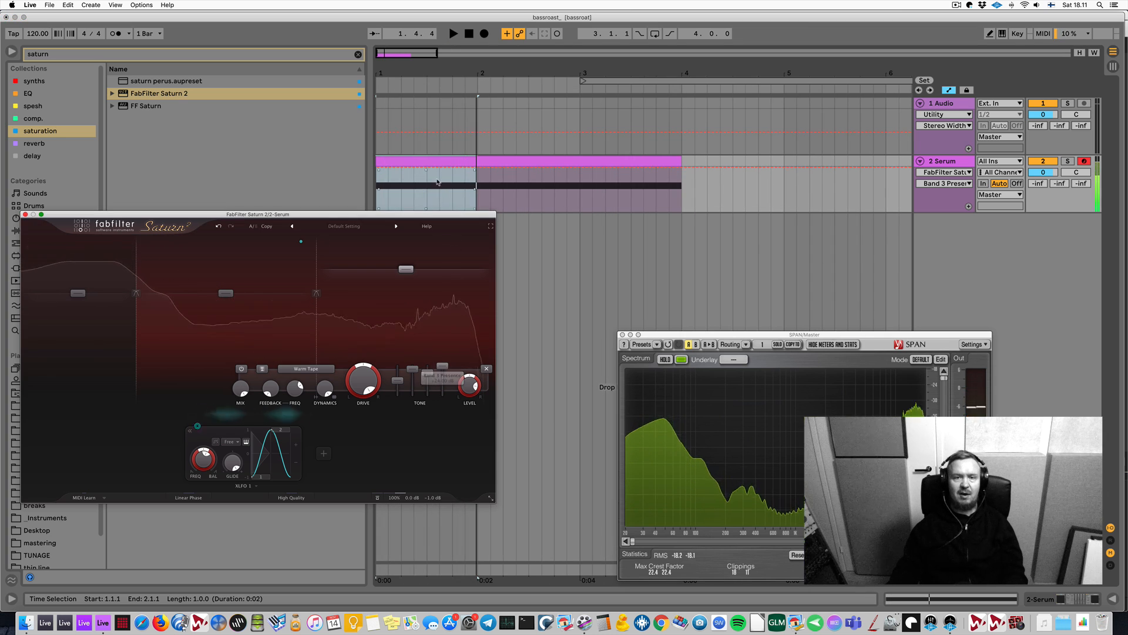
# Draw a Band 3 Presence automation ramp falling from +24 dB at the clip start to -24 dB just past bar 3, and play it
pyautogui.click(381, 165)
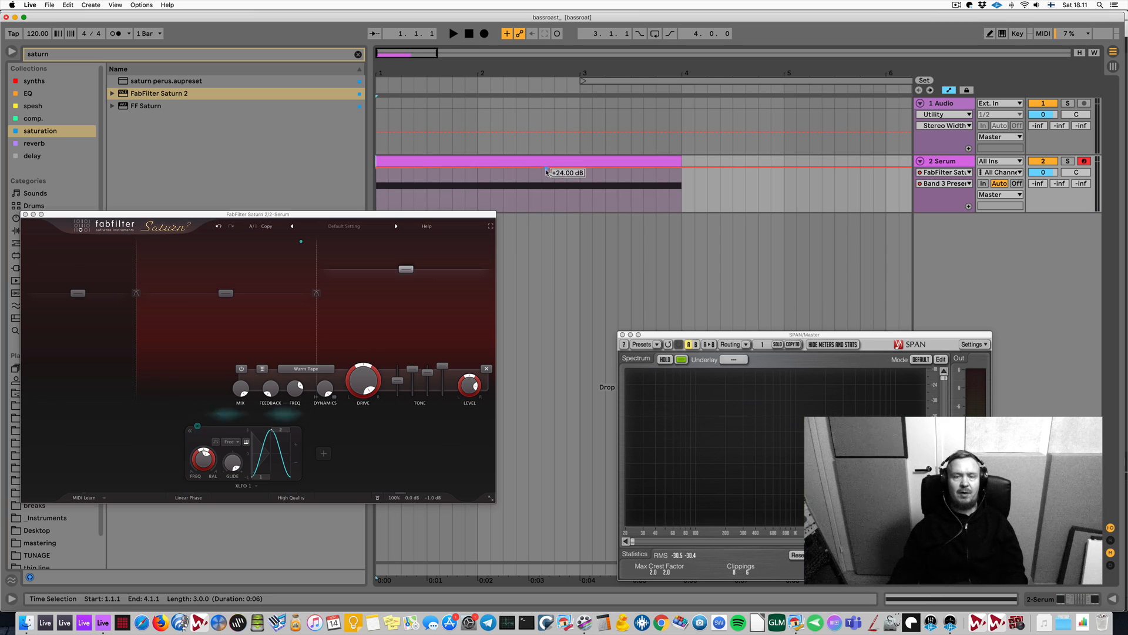
pyautogui.moveTo(547, 172); pyautogui.dragTo(606, 210)
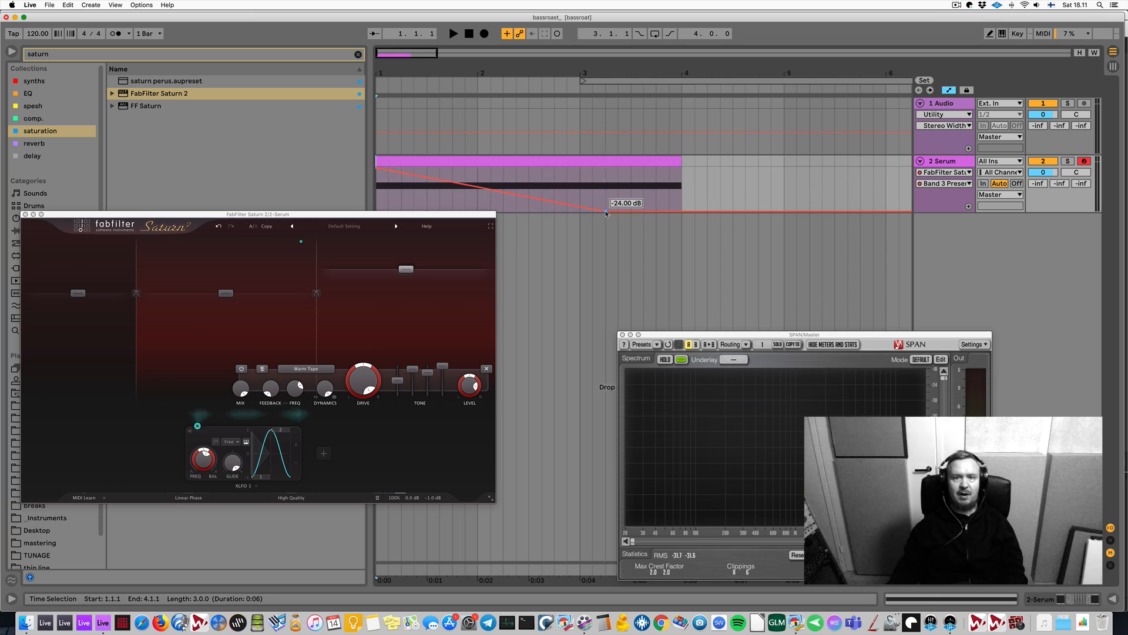
pyautogui.press('space')
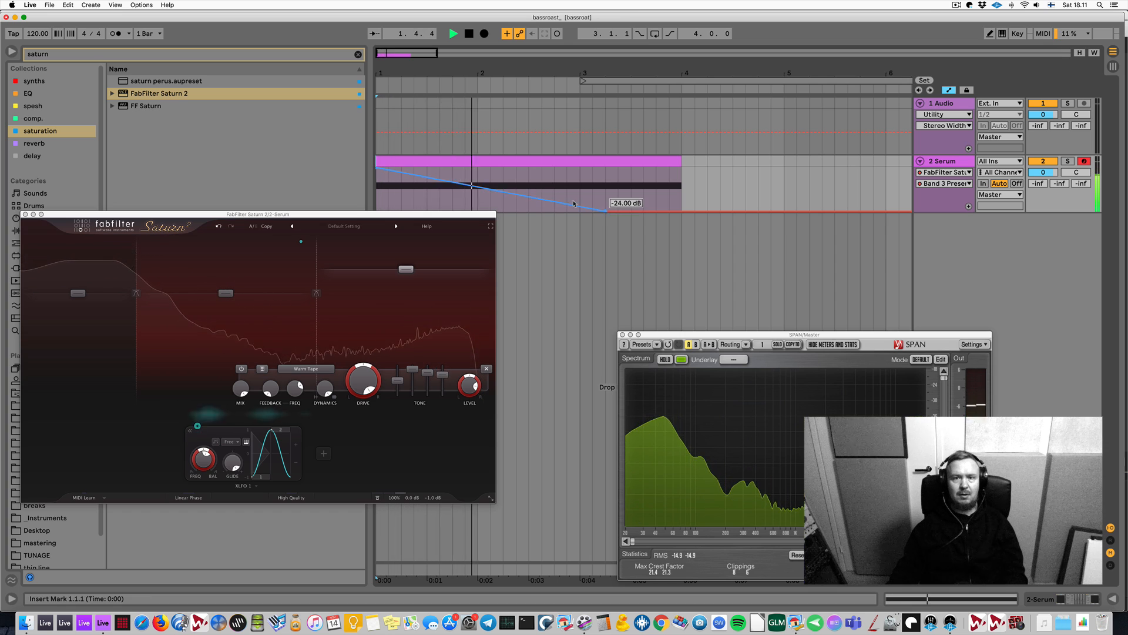
pyautogui.press('space')
# Pull the Presence ramp's -24 dB end point back to about bar 2, bend the ramp into a curve, and audition it
pyautogui.moveTo(606, 211); pyautogui.dragTo(541, 210)
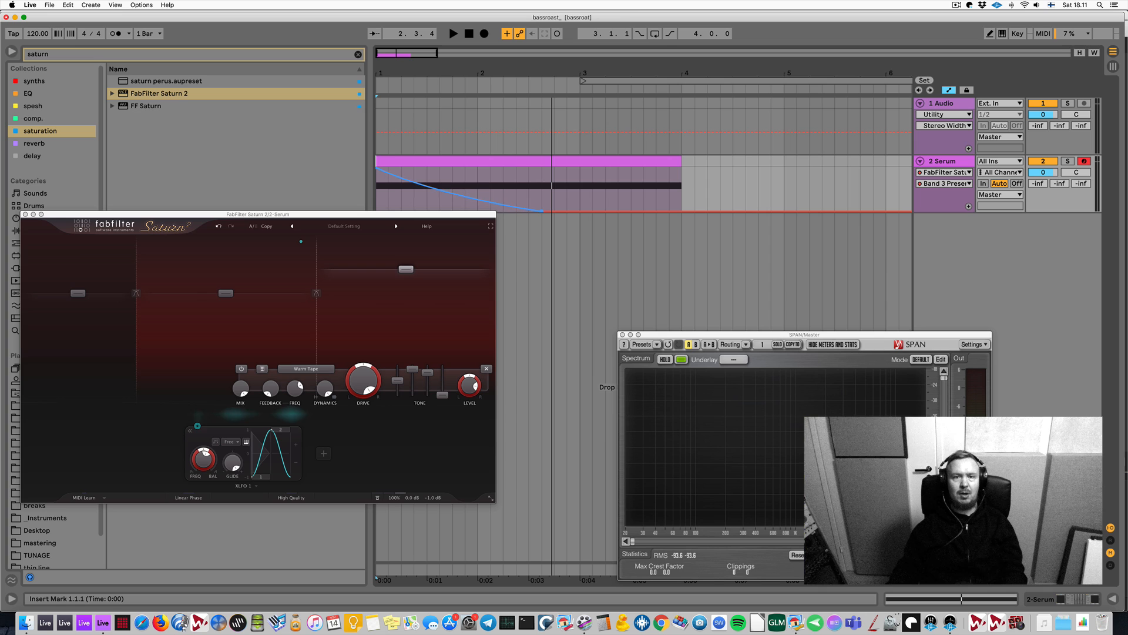
pyautogui.press('space')
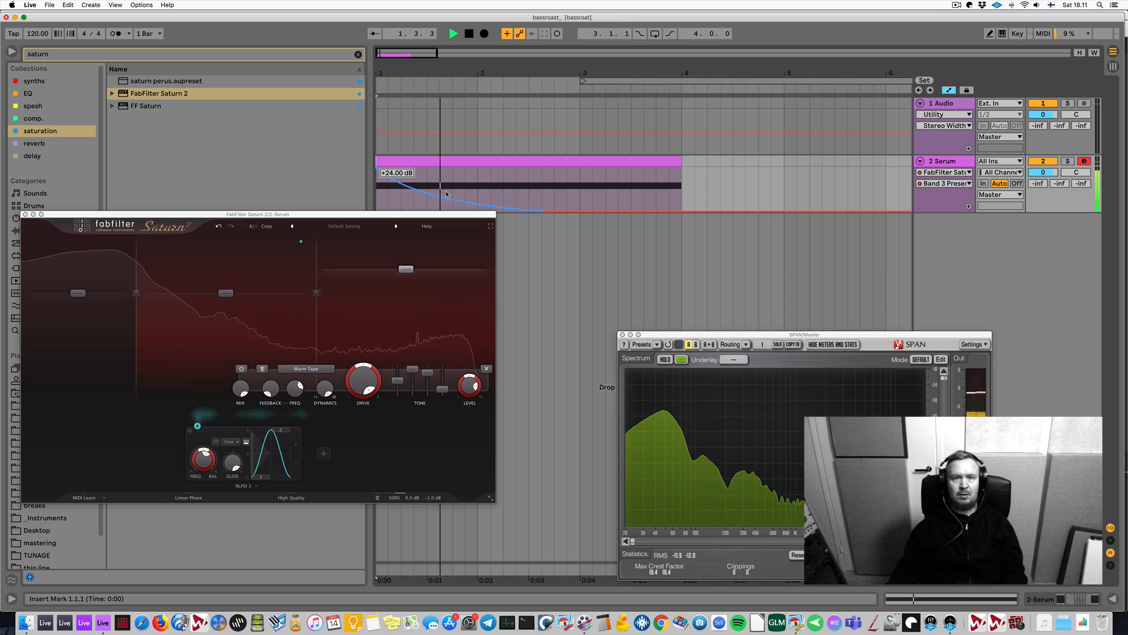
pyautogui.press('space')
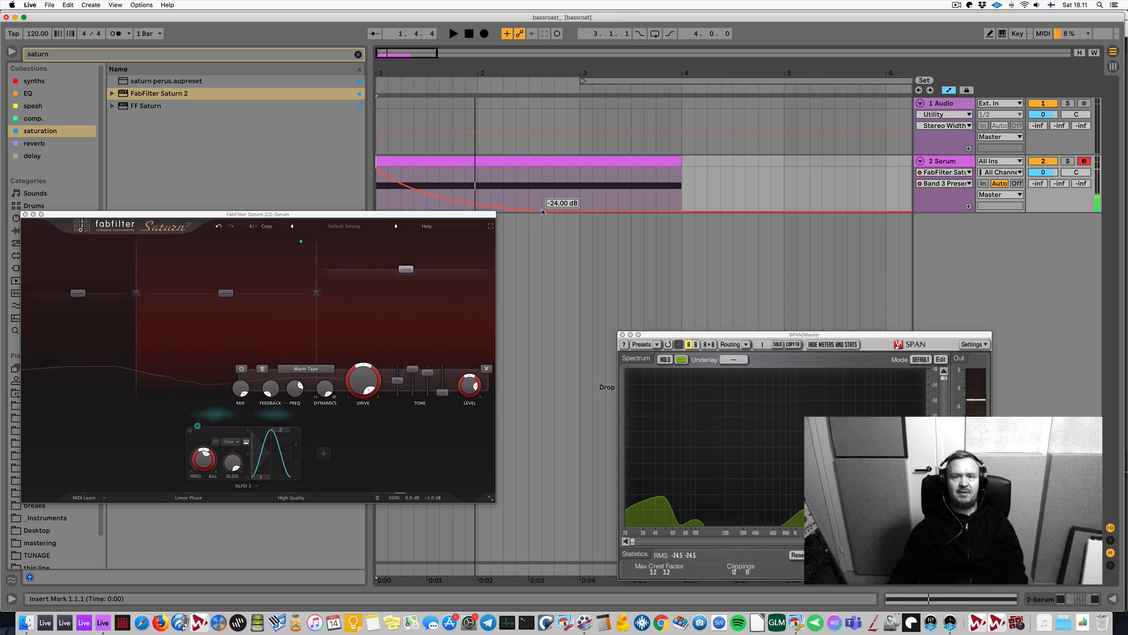
pyautogui.moveTo(541, 210); pyautogui.dragTo(478, 210)
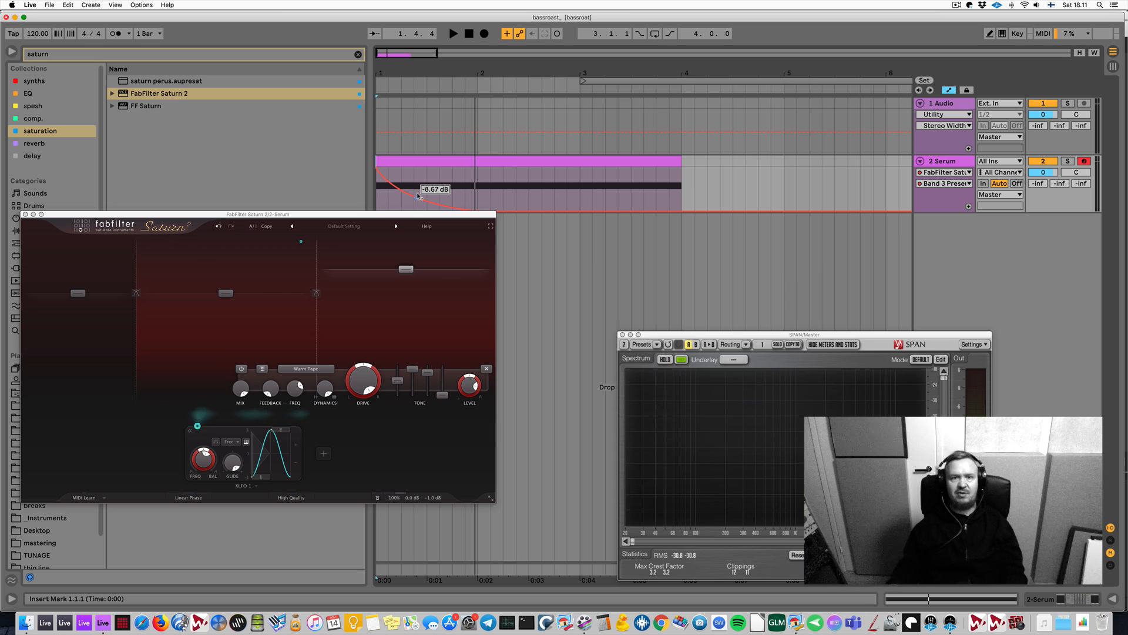
pyautogui.press('space')
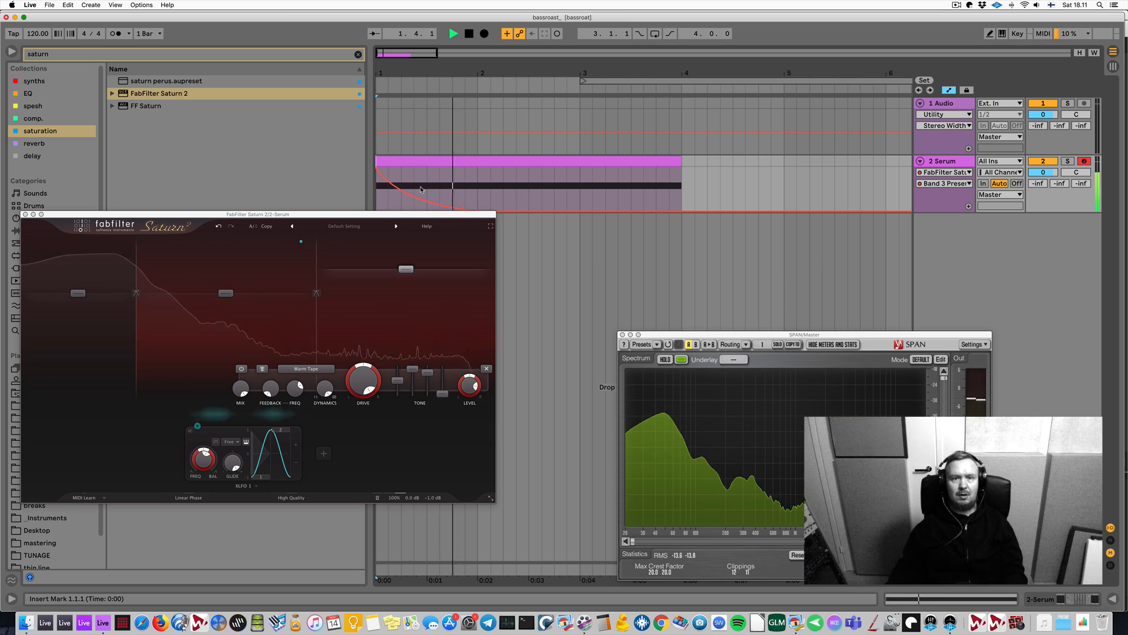
pyautogui.press('space')
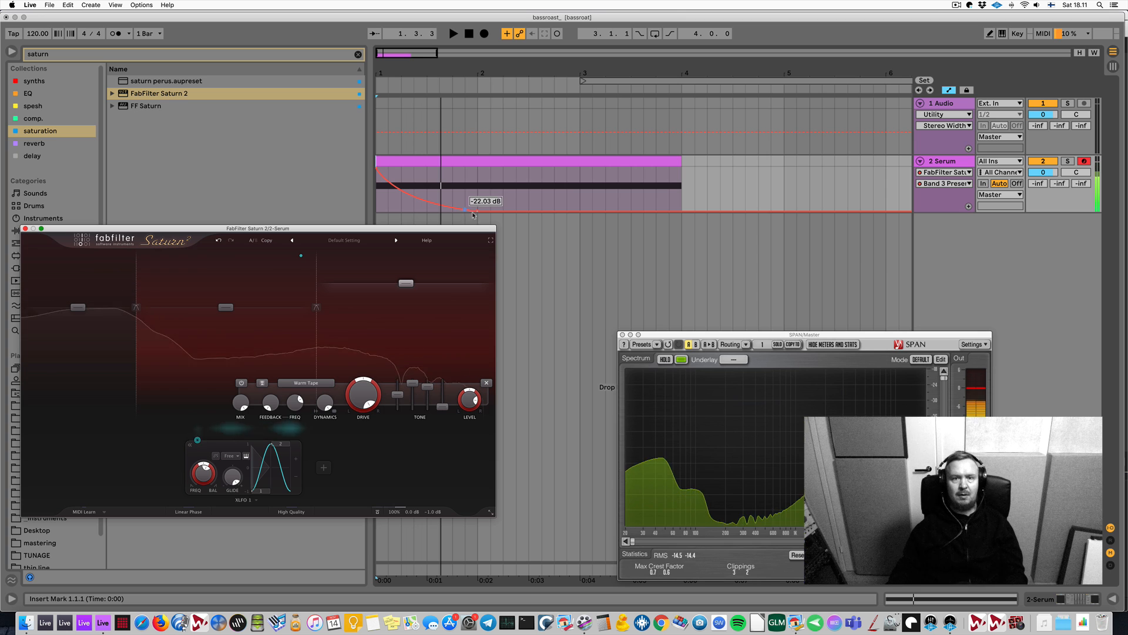
# Shorten the curved Presence drop to end within the second half of bar 1, playing it repeatedly
pyautogui.moveTo(480, 211); pyautogui.dragTo(506, 220)
pyautogui.press('space')
pyautogui.press('space')
pyautogui.press('space')
pyautogui.press('space')
pyautogui.press('space')
pyautogui.press('space')
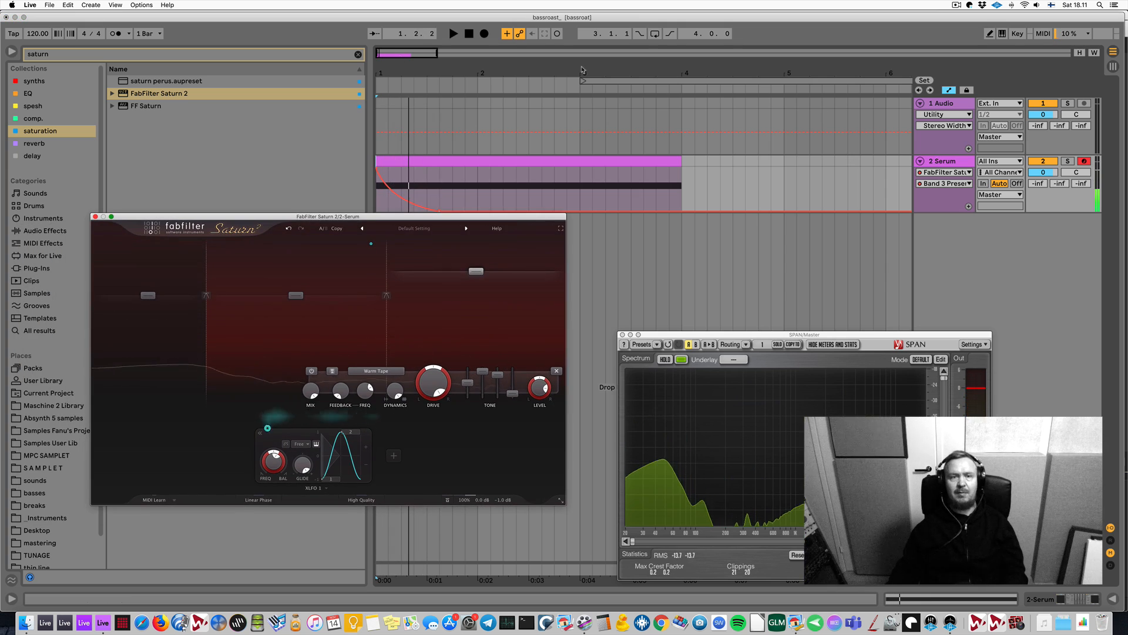
# Clear the browser search, find Limiter among the Dynamics audio effects, and add it after Saturn 2 on the Serum track
pyautogui.click(358, 54)
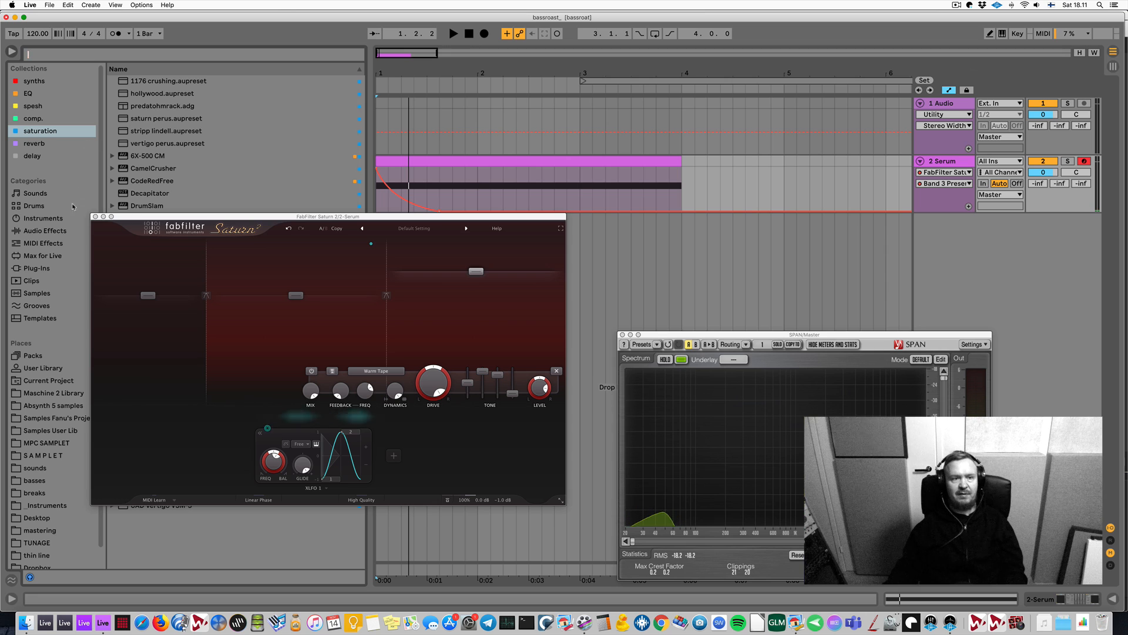
pyautogui.click(53, 120)
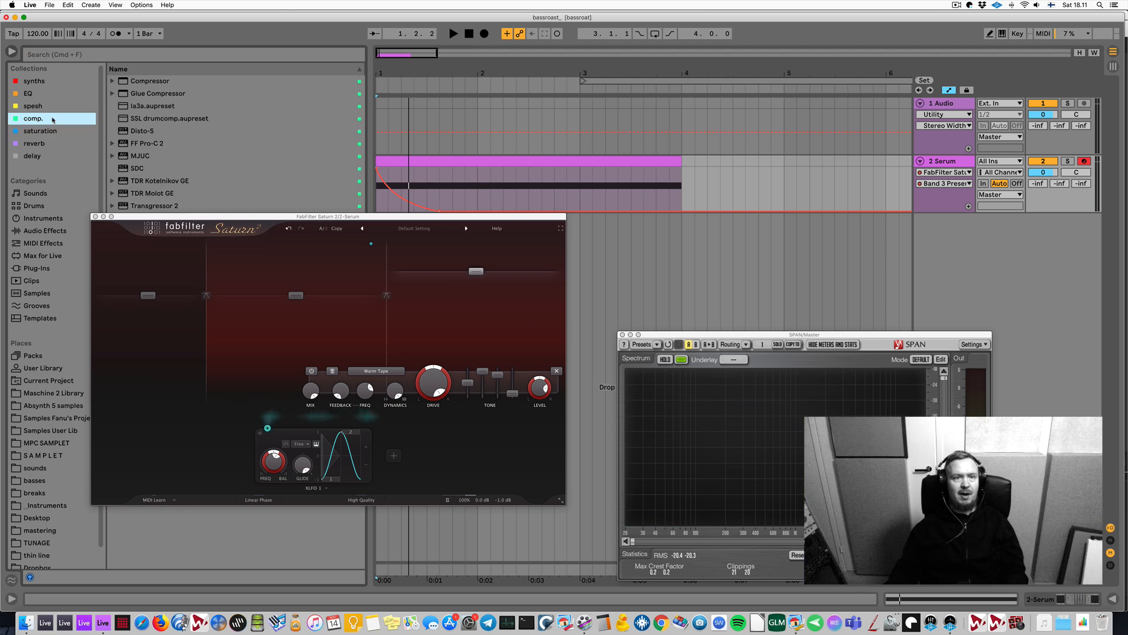
pyautogui.click(140, 82)
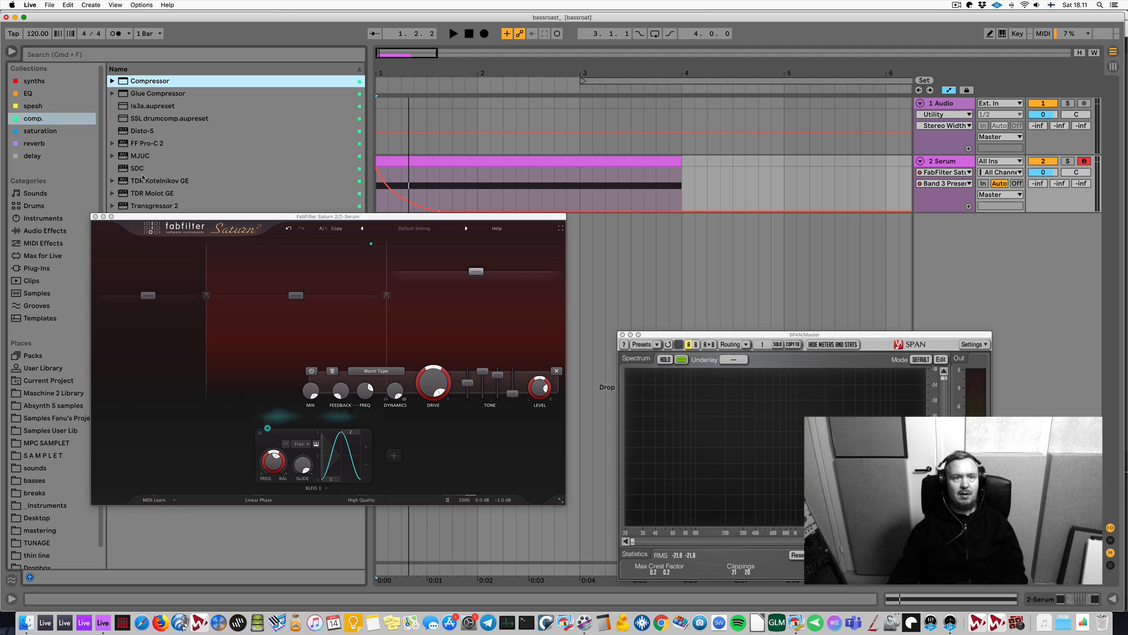
pyautogui.click(35, 232)
pyautogui.click(143, 57)
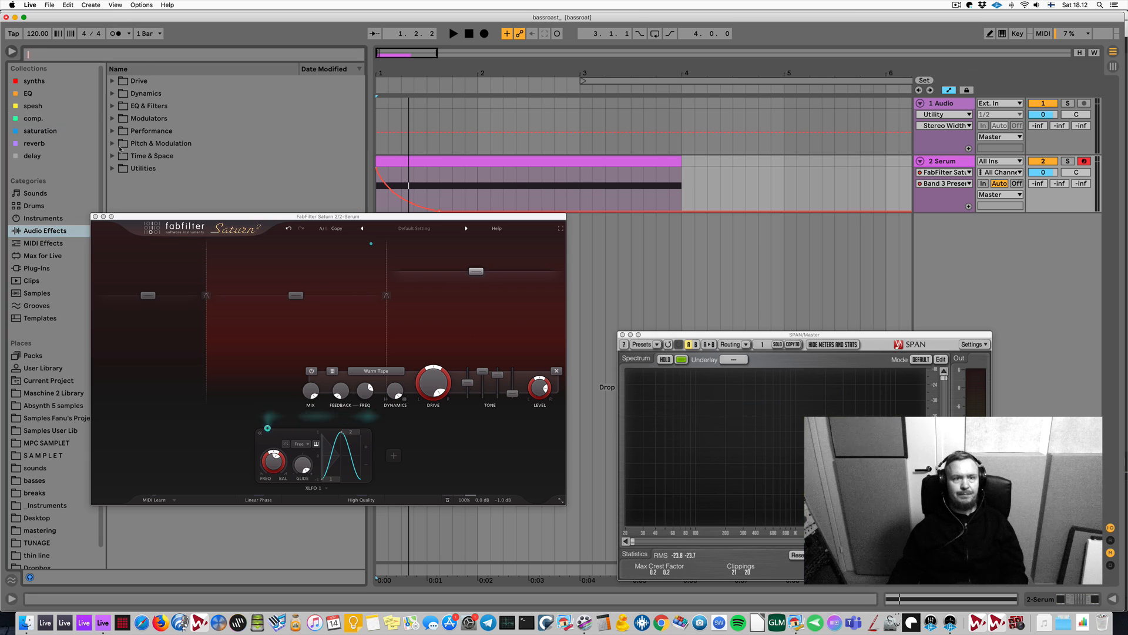
pyautogui.click(112, 94)
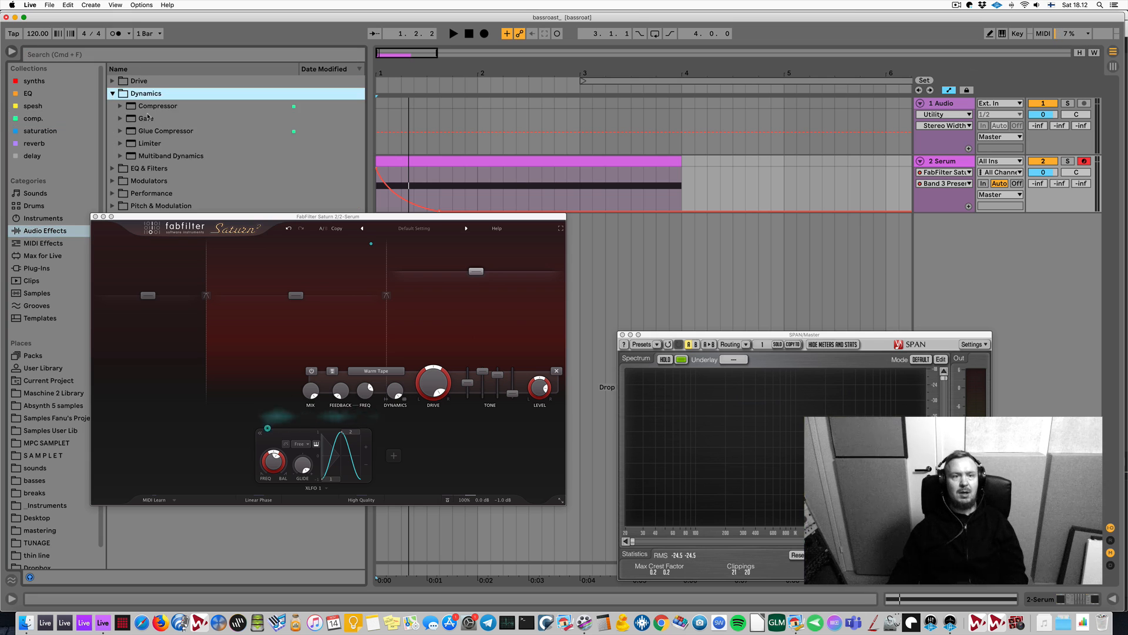
pyautogui.doubleClick(150, 143)
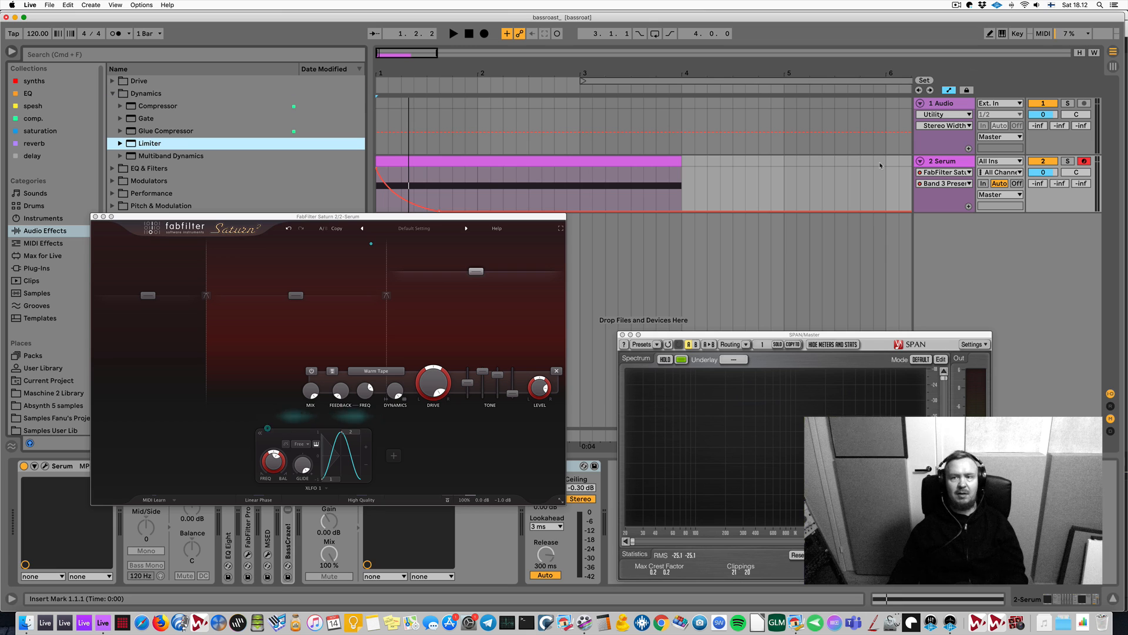
# Move the SPAN and Saturn windows clear of the device chain and play the bass through the limiter
pyautogui.moveTo(746, 335); pyautogui.dragTo(763, 133)
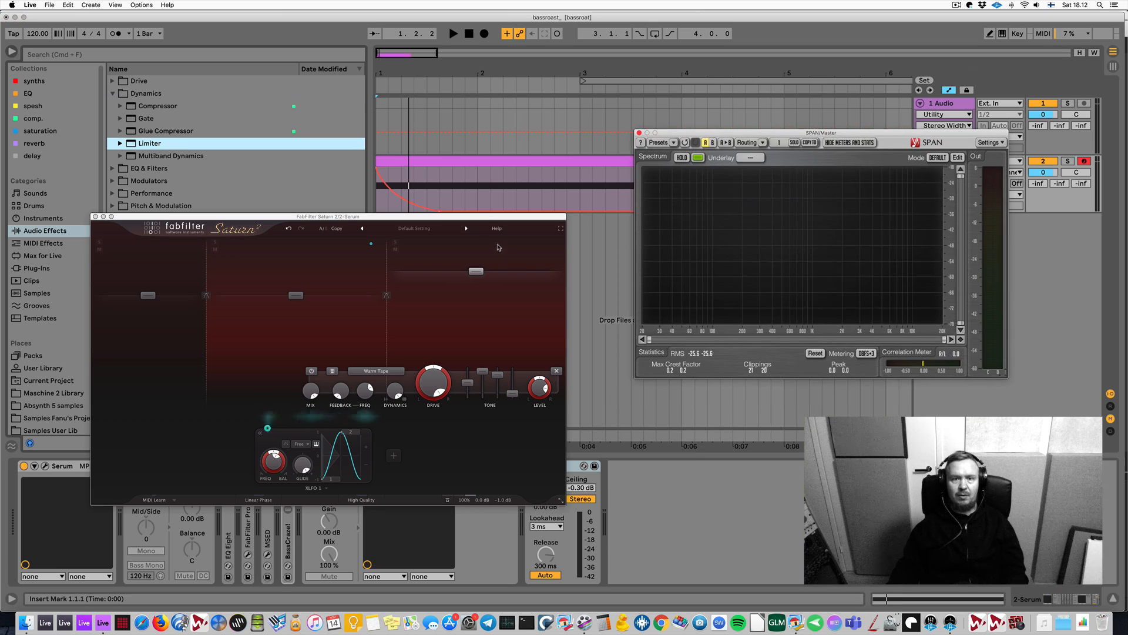
pyautogui.moveTo(484, 220); pyautogui.dragTo(467, 144)
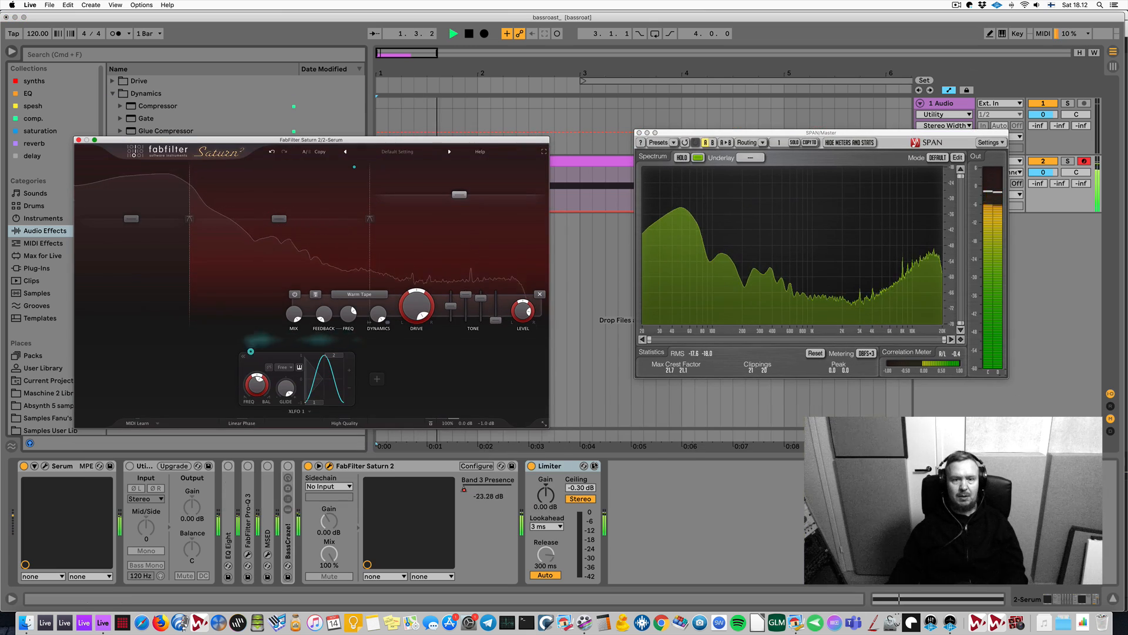
pyautogui.press('space')
pyautogui.press('space')
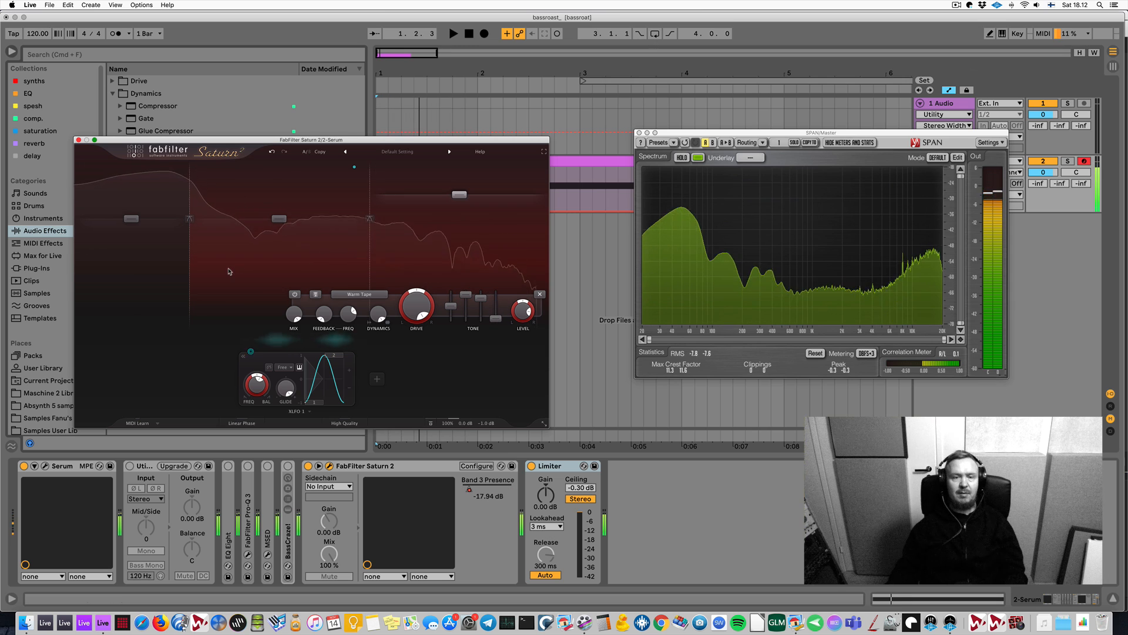
# Raise band 1's Level to about +4.7 dB while auditioning the bass
pyautogui.click(135, 221)
pyautogui.press('space')
pyautogui.moveTo(136, 222); pyautogui.dragTo(134, 216)
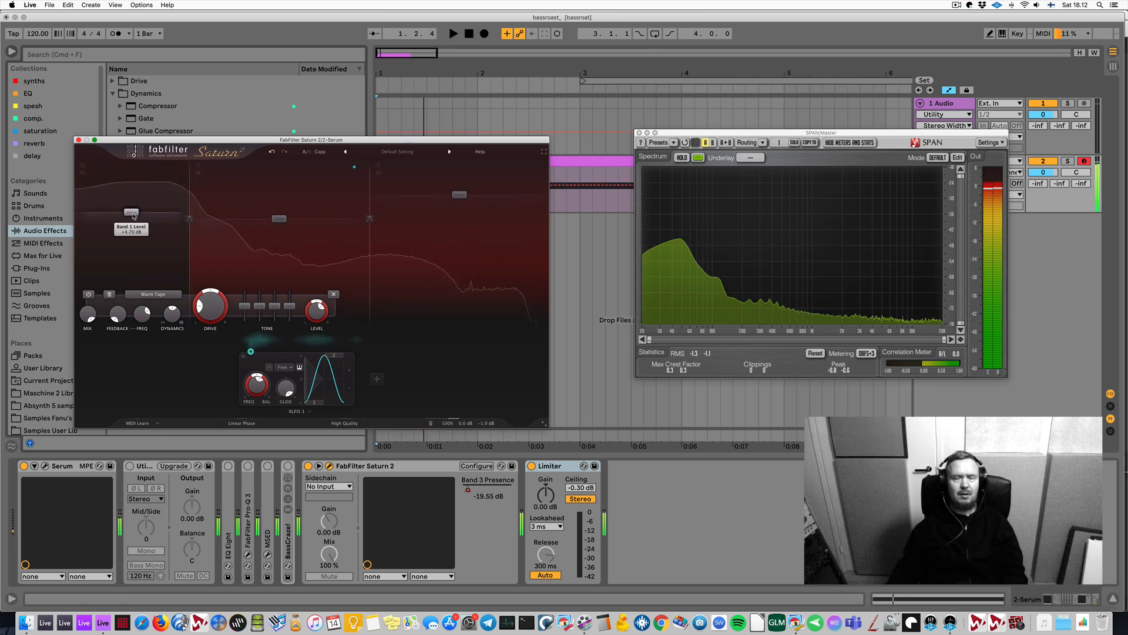
pyautogui.press('space')
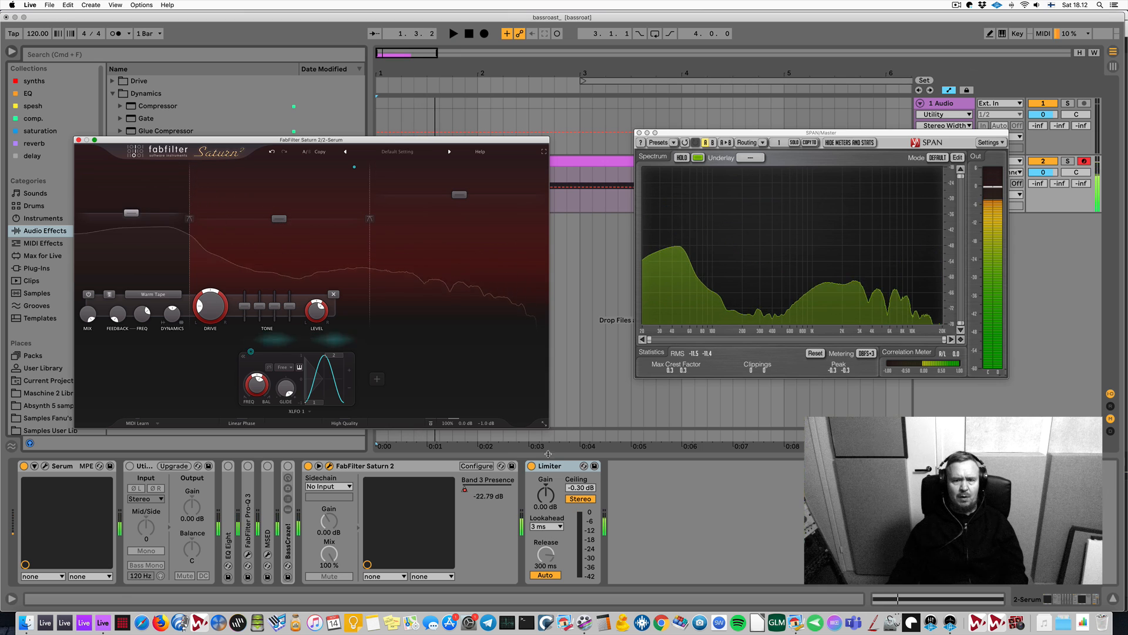
# Lower the limiter's ceiling to -1.69 dB and play the bass
pyautogui.moveTo(582, 486); pyautogui.dragTo(584, 487)
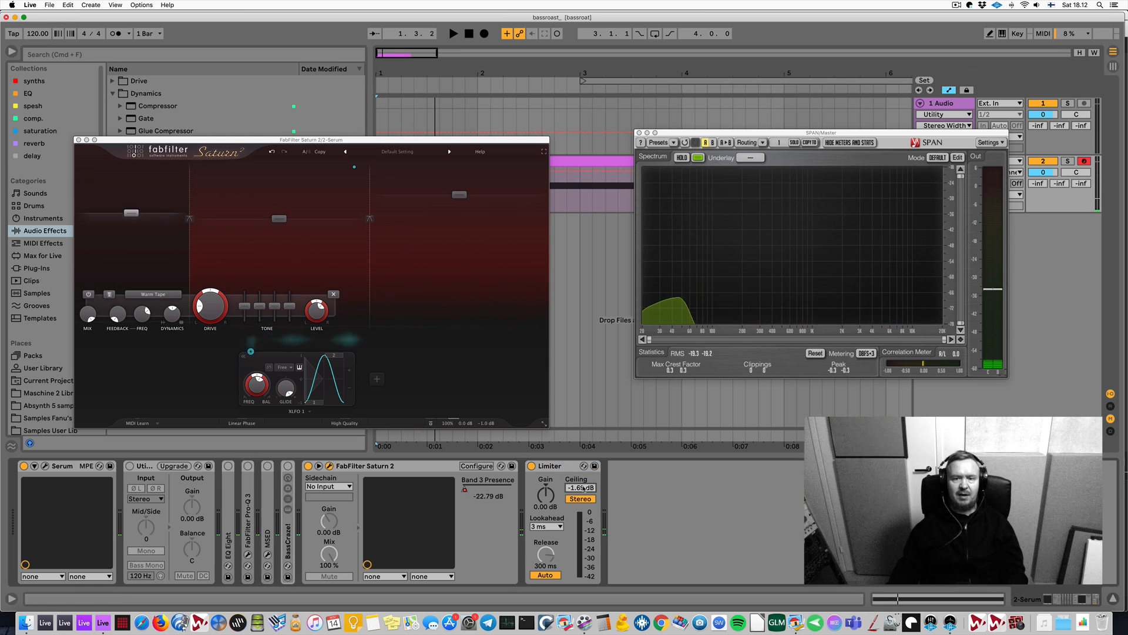
pyautogui.press('space')
pyautogui.press('space')
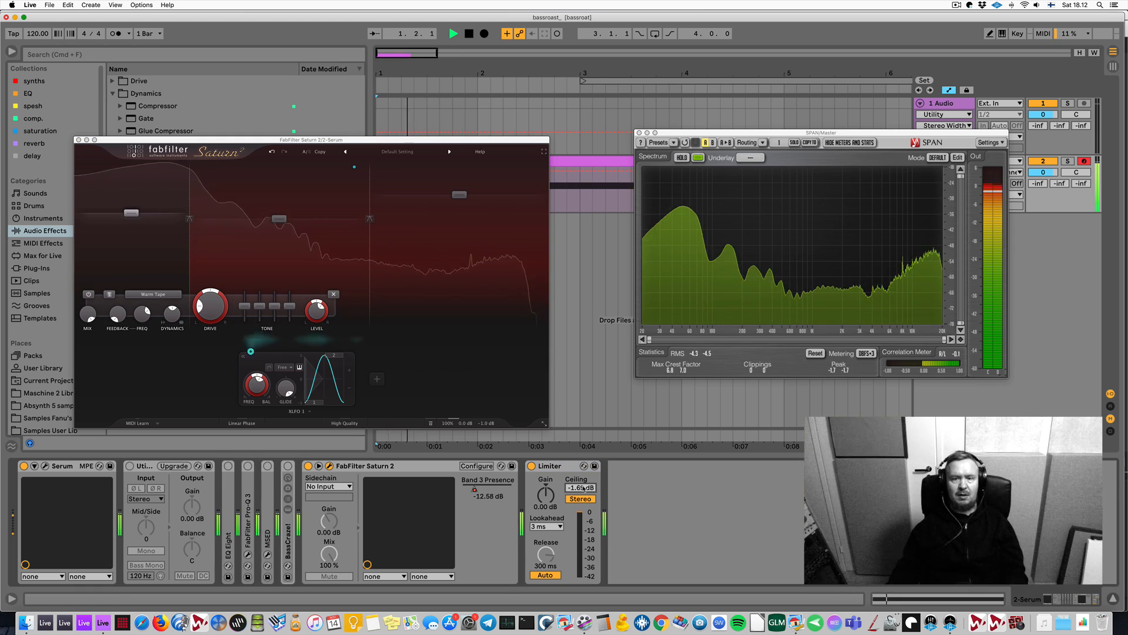
# Reduce band 1's Level to about +0.8 dB and play the result
pyautogui.click(133, 214)
pyautogui.moveTo(134, 216); pyautogui.dragTo(134, 218)
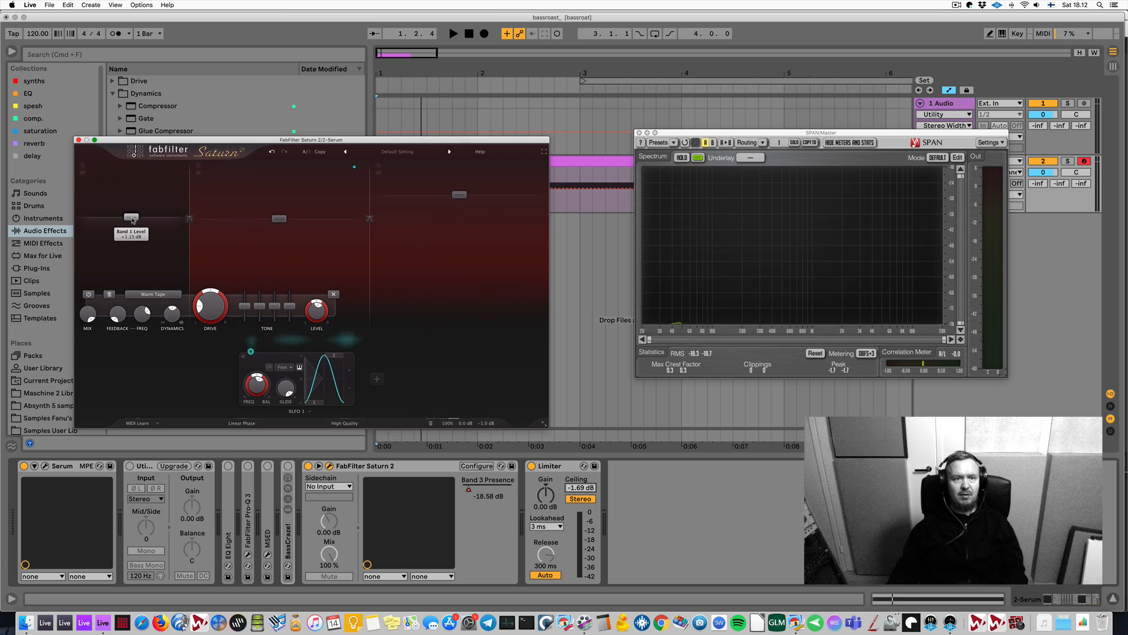
pyautogui.press('space')
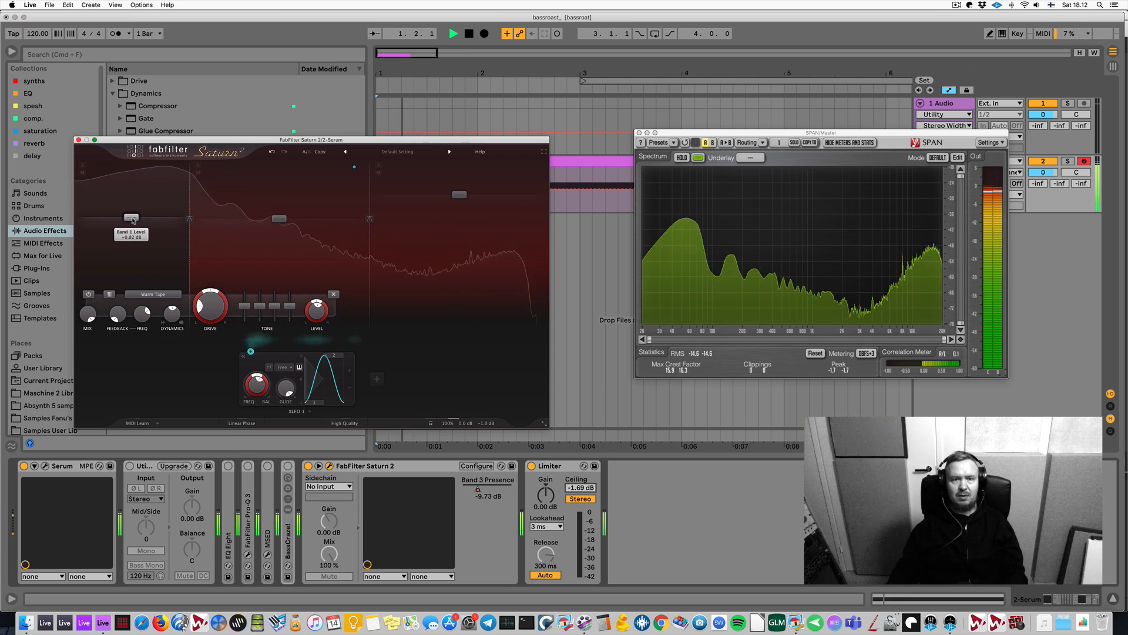
# Boost band 2's Bass tone to about +18 dB and back it off to a smaller boost during playback
pyautogui.click(312, 249)
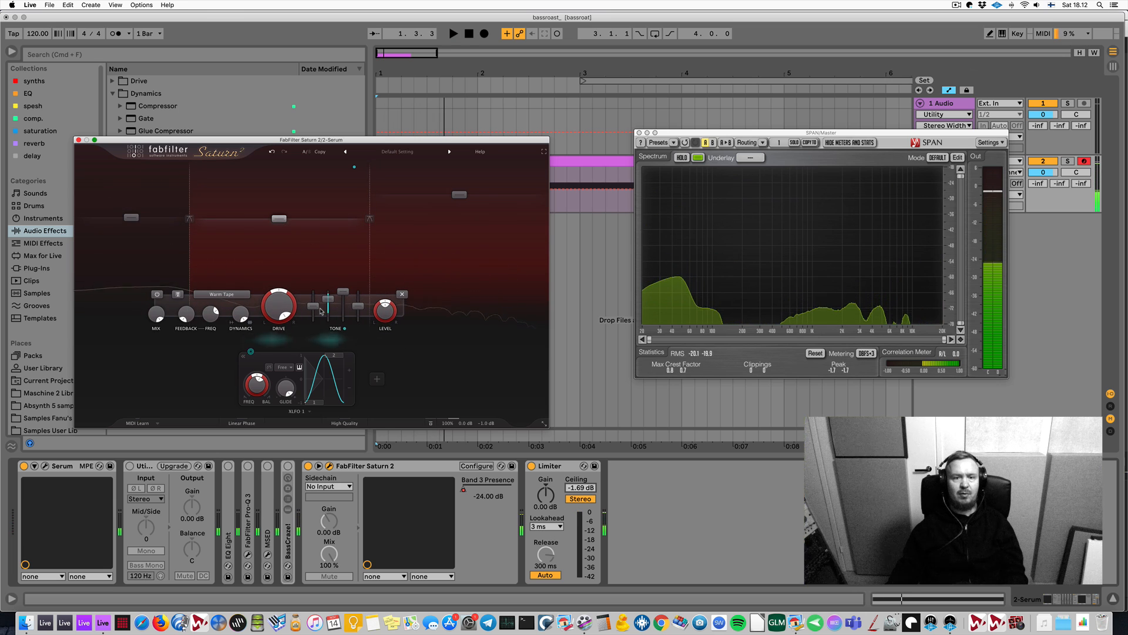
pyautogui.press('space')
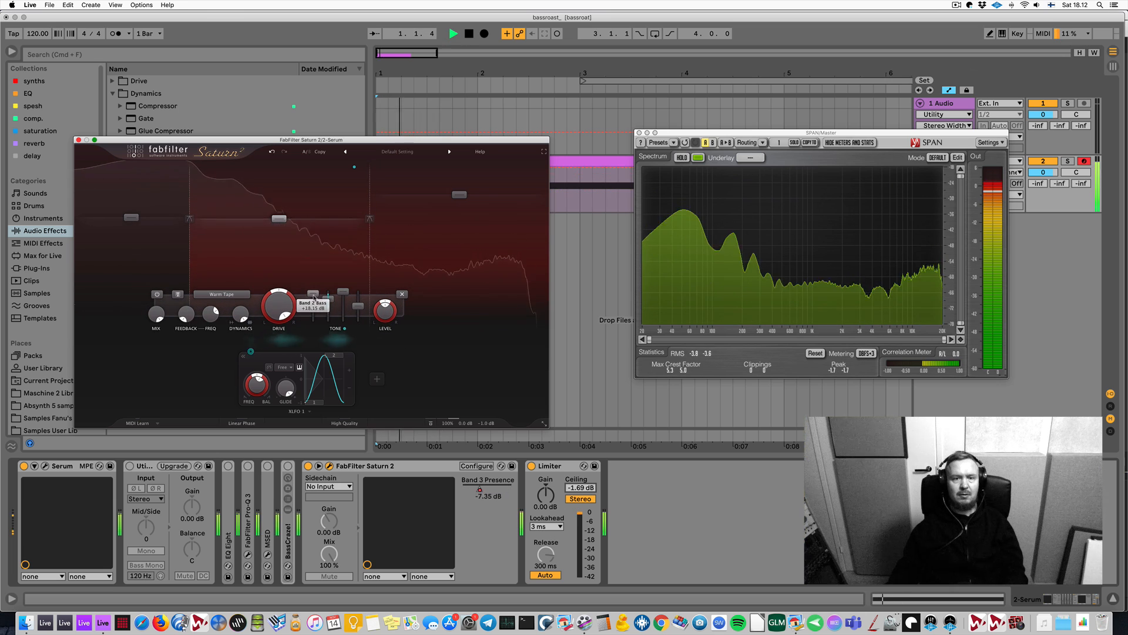
pyautogui.moveTo(314, 295); pyautogui.dragTo(314, 303)
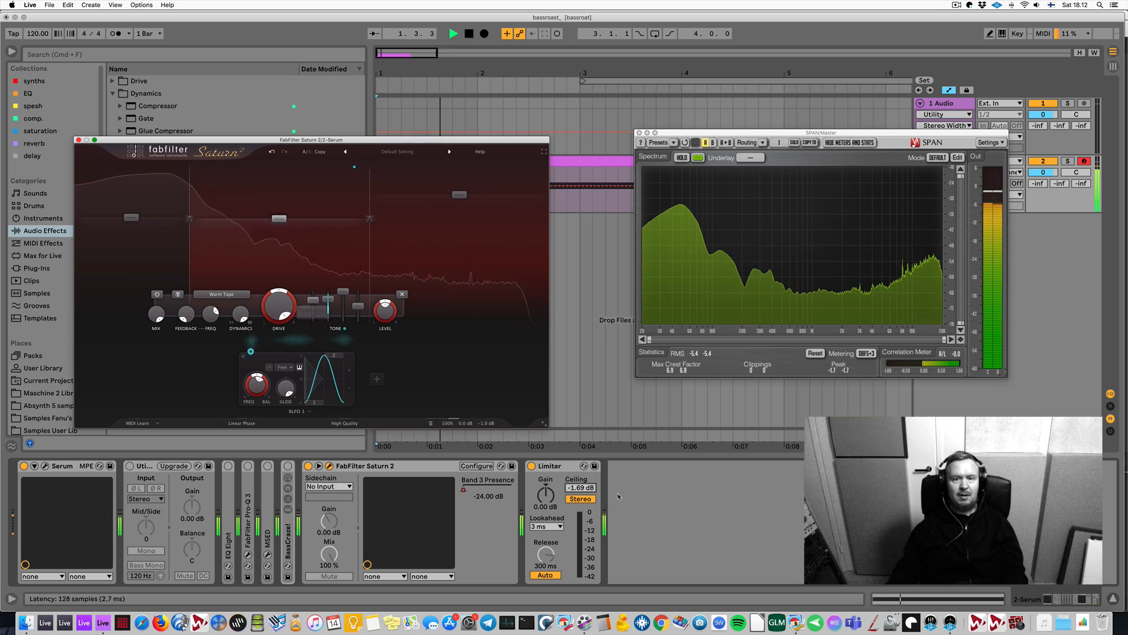
# Set the limiter's ceiling to -4.88 dB and audition the bass
pyautogui.moveTo(590, 488); pyautogui.dragTo(592, 491)
pyautogui.press('space')
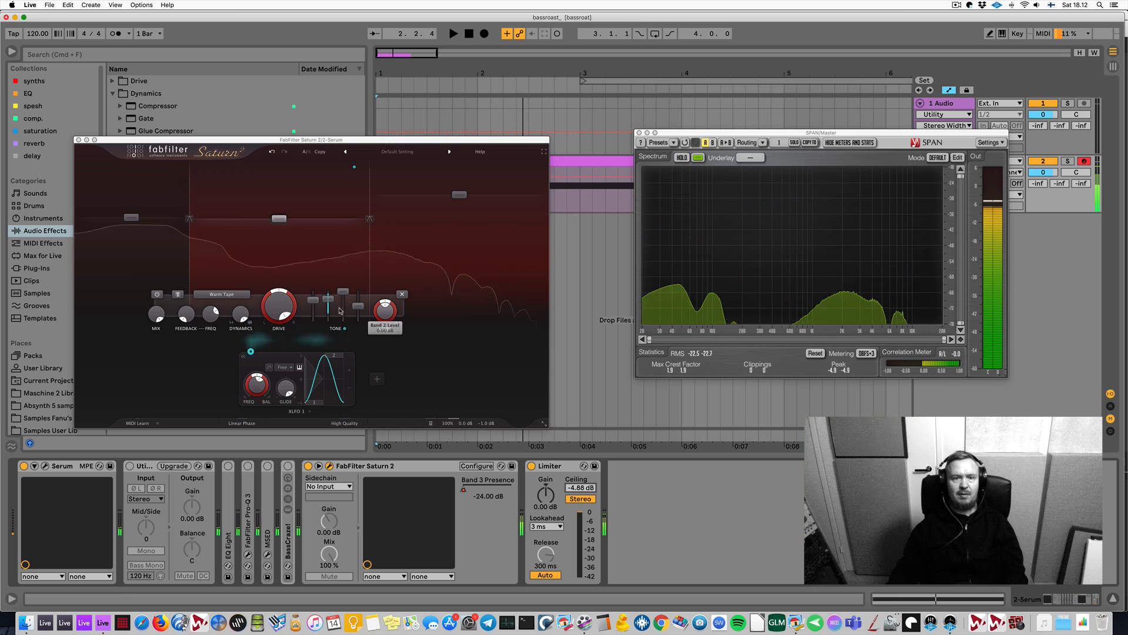
pyautogui.press('space')
# Raise Saturn's Output Gain to about +6 dB and play the bass into the limiter
pyautogui.moveTo(481, 428)
pyautogui.moveTo(481, 427); pyautogui.dragTo(478, 380)
pyautogui.press('space')
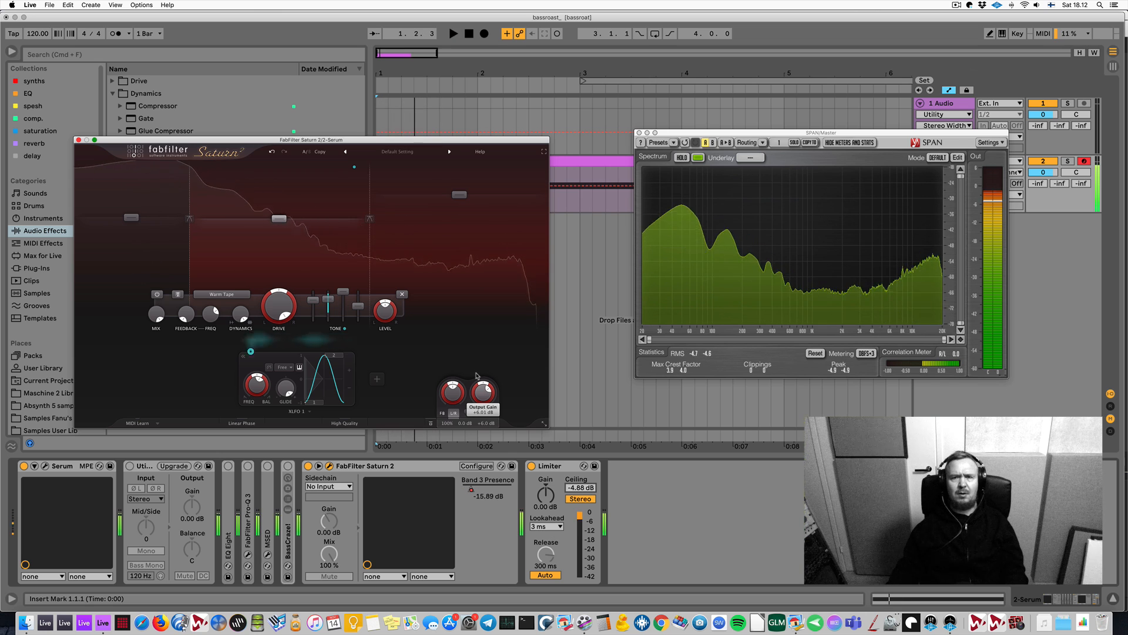
pyautogui.press('space')
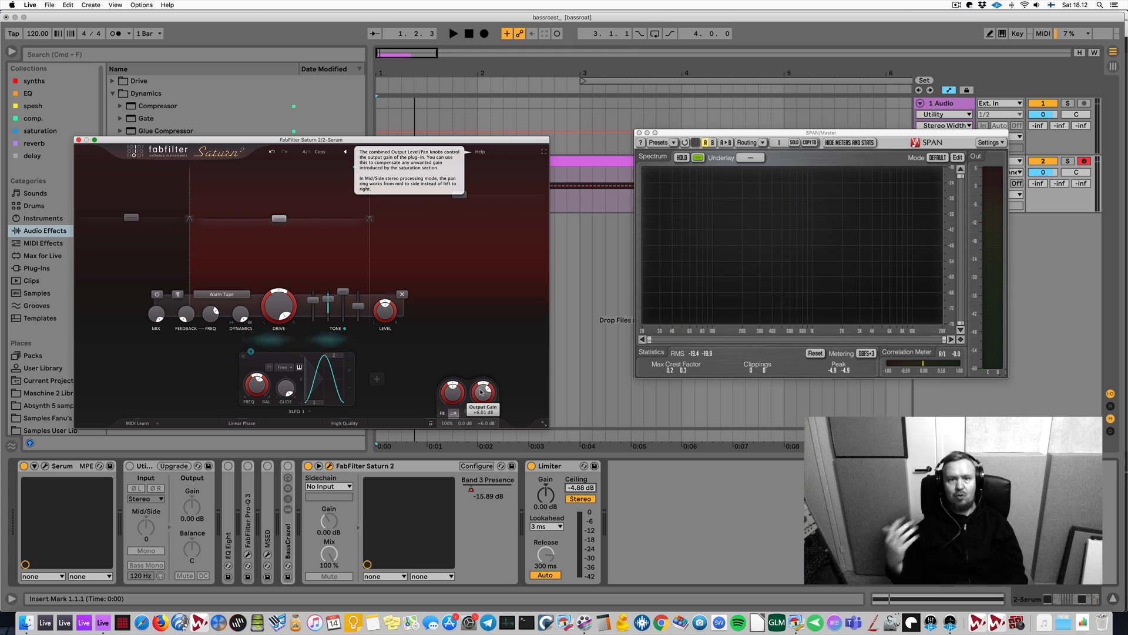
pyautogui.press('space')
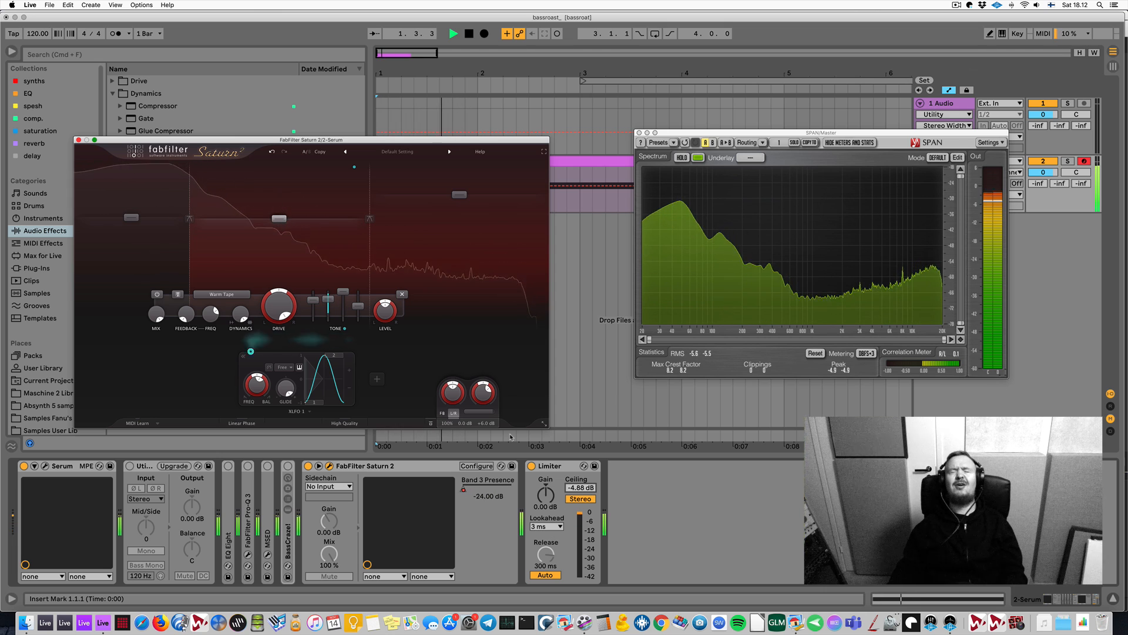
pyautogui.press('space')
# Delete the devices between Serum and FabFilter Saturn 2, from Utility through BassCraze!
pyautogui.click(399, 472)
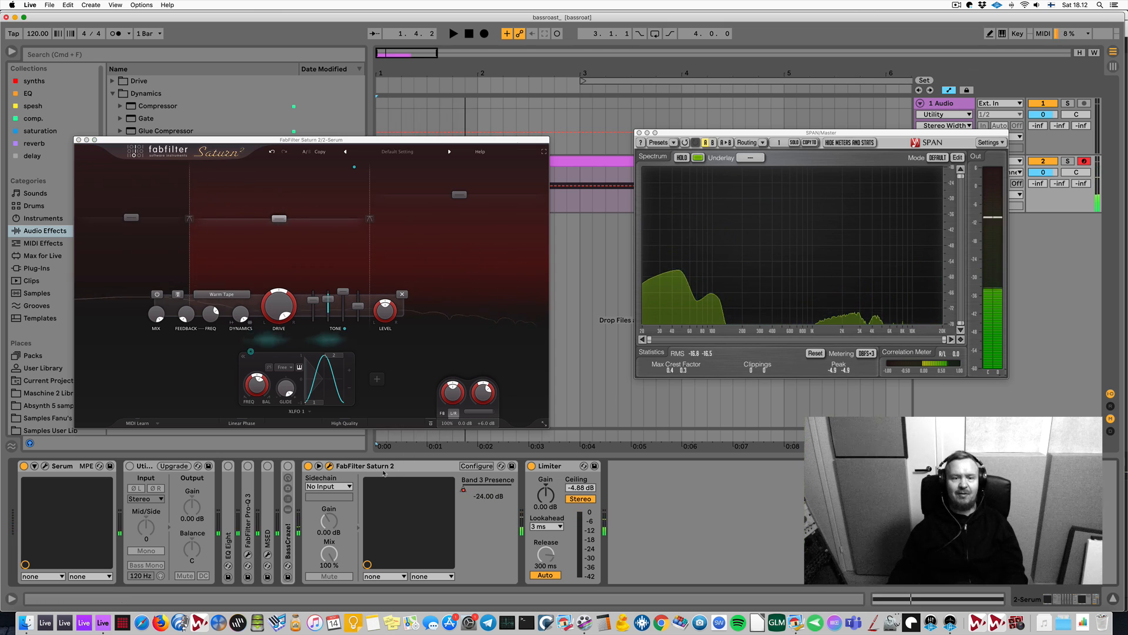
pyautogui.click(144, 466)
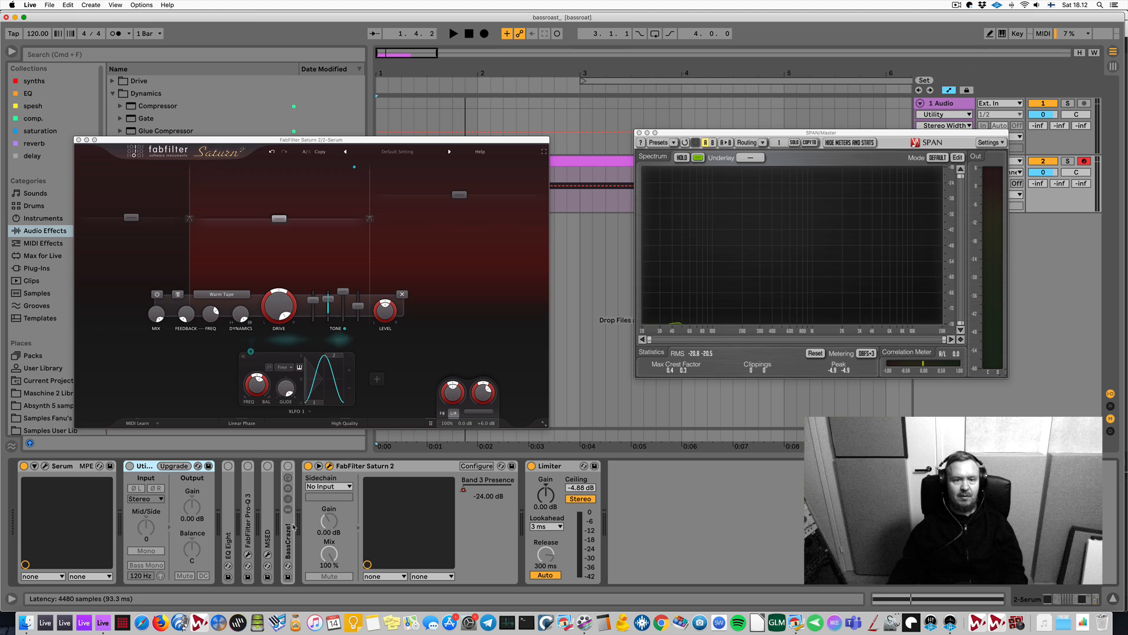
pyautogui.press('Delete')
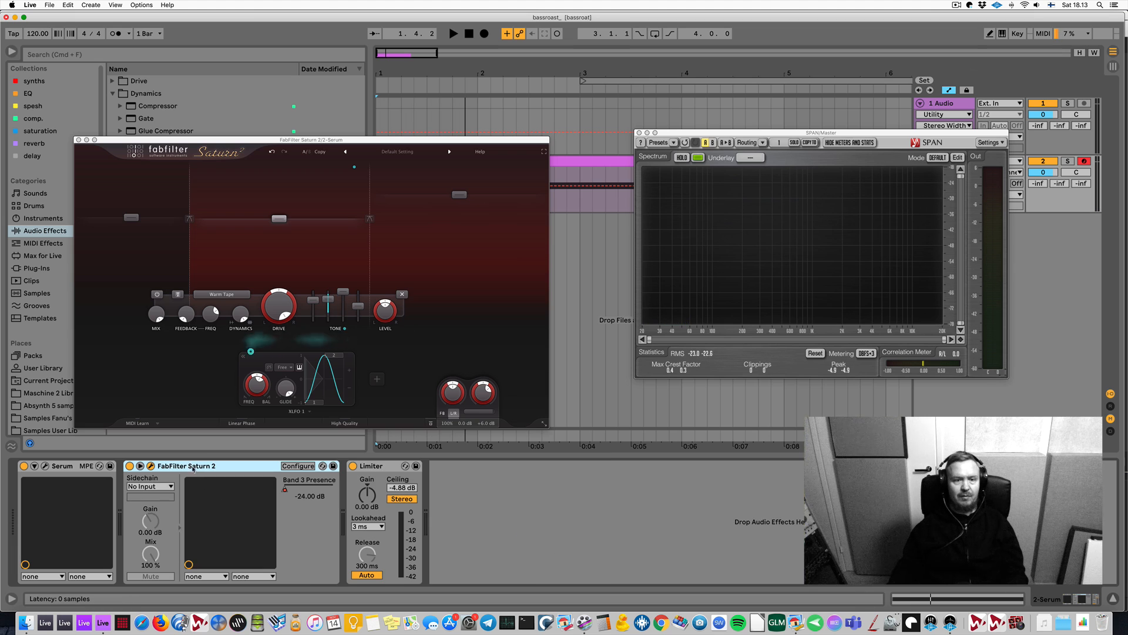
# Deactivate Saturn 2 and the limiter together and play the dry bass from the start for comparison
pyautogui.press('0')
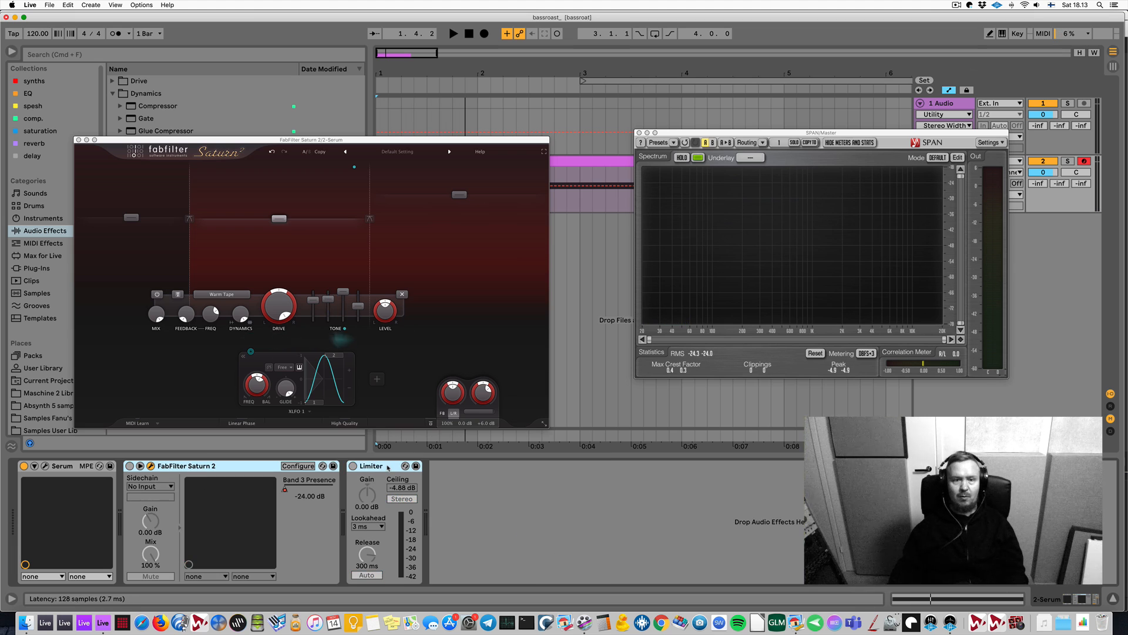
pyautogui.press('space')
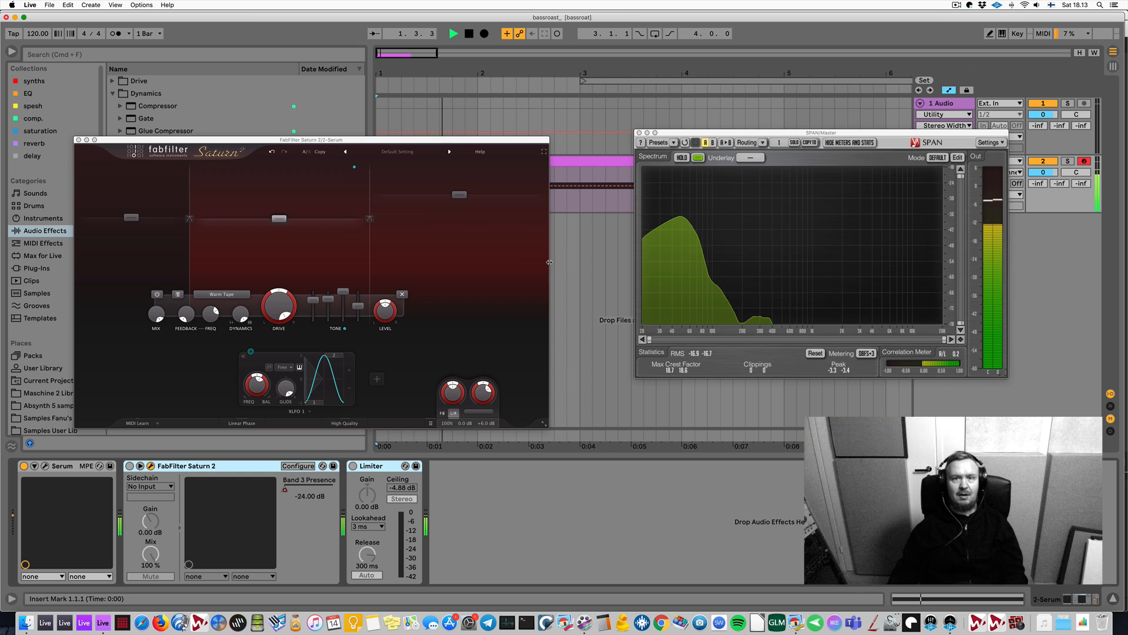
pyautogui.press('space')
pyautogui.press('space')
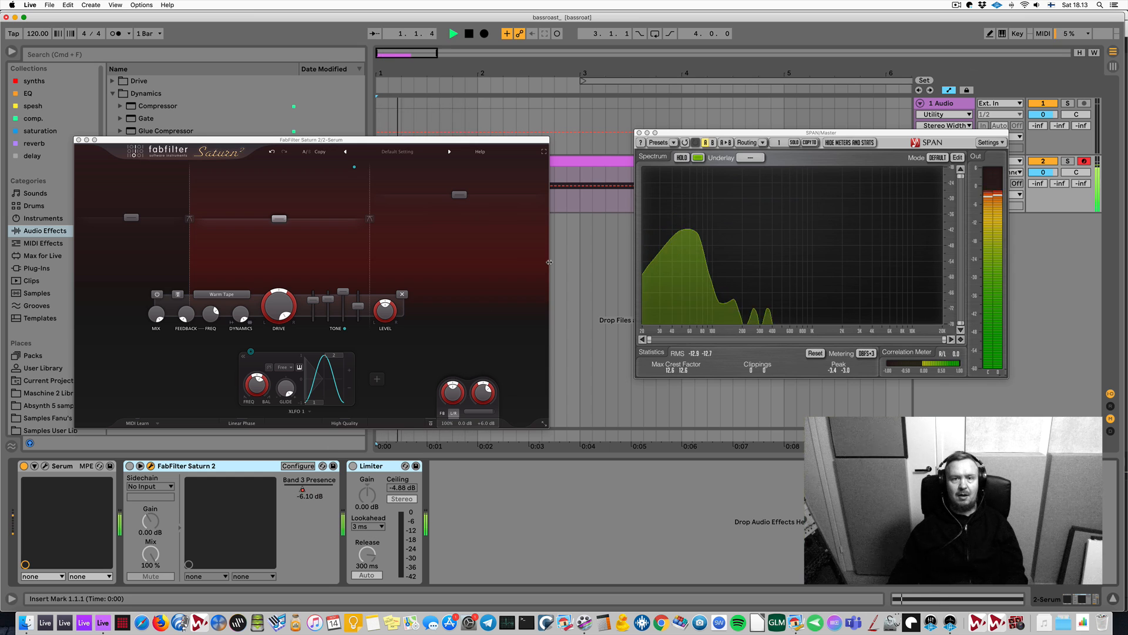
pyautogui.press('space')
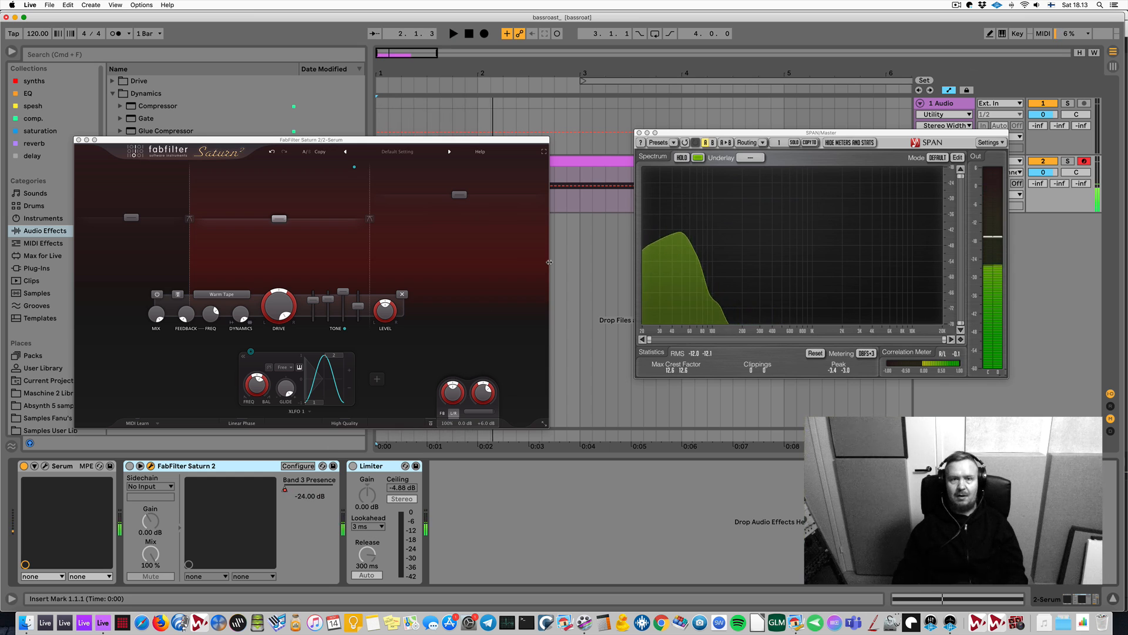
# Reactivate Saturn 2 and the limiter and play the processed bass again
pyautogui.press('0')
pyautogui.press('space')
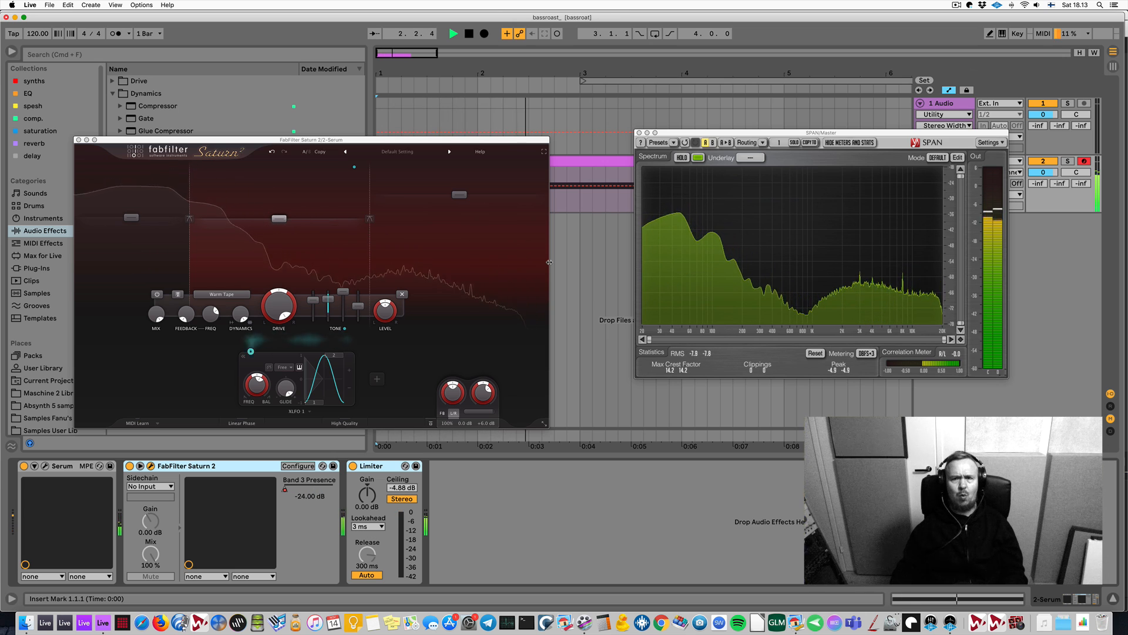
pyautogui.press('space')
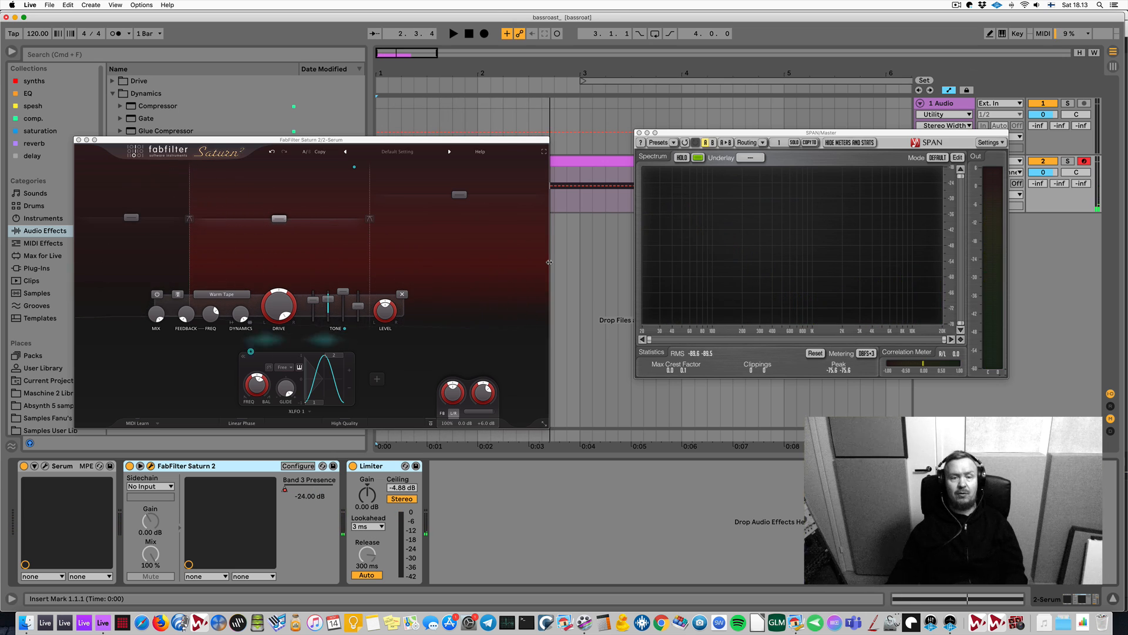
pyautogui.press('space')
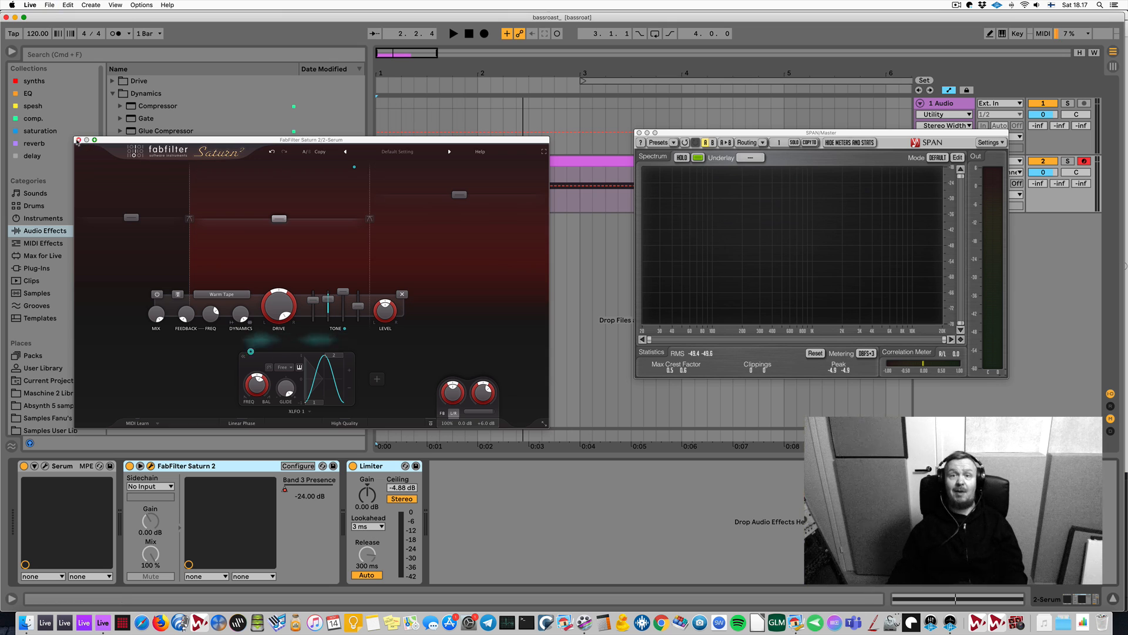
# Close the Saturn 2 and SPAN plug-in windows and switch to a new untitled set
pyautogui.click(77, 140)
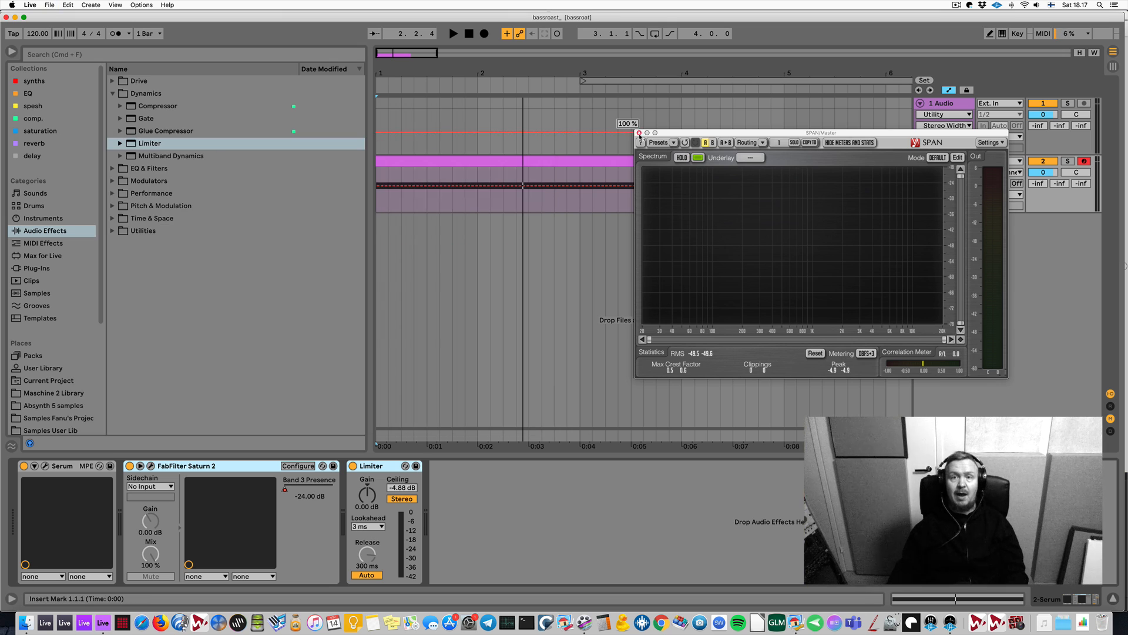
pyautogui.click(640, 133)
pyautogui.click(490, 299)
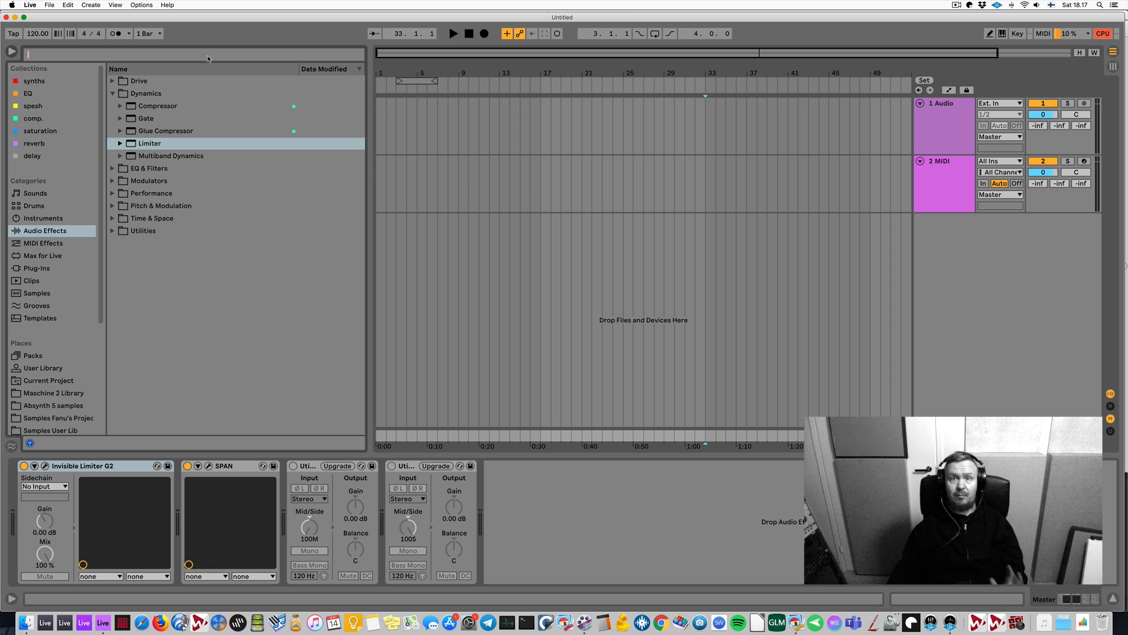
# Search the samples for "mduw" and place 808 mduw.wav at the start of the first audio track
pyautogui.click(208, 56)
pyautogui.write('mduw')
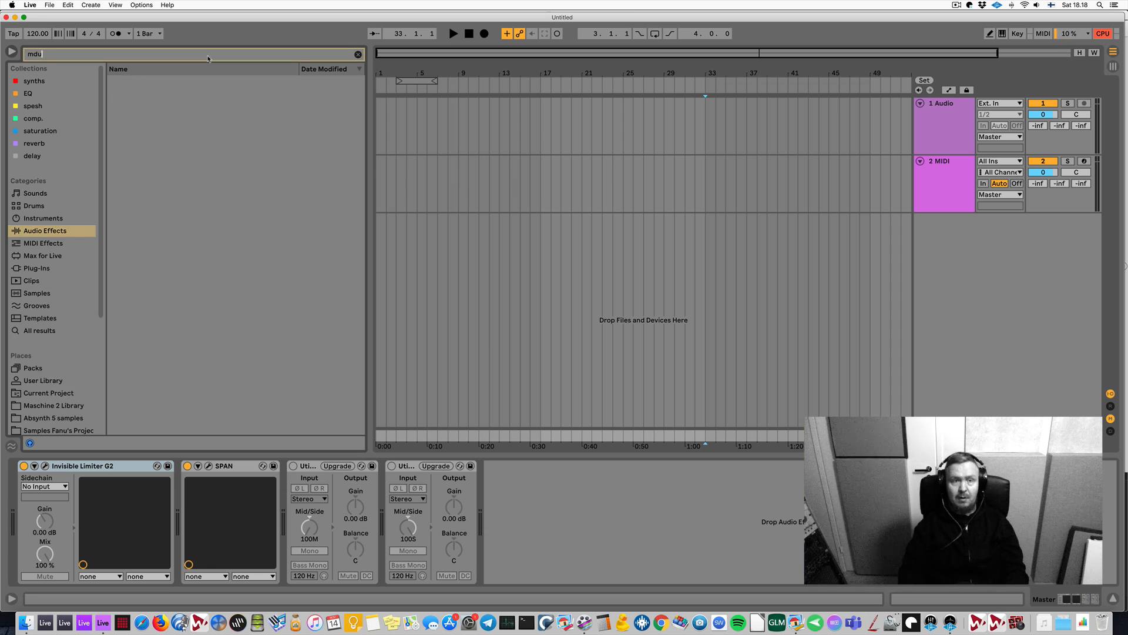
pyautogui.click(53, 294)
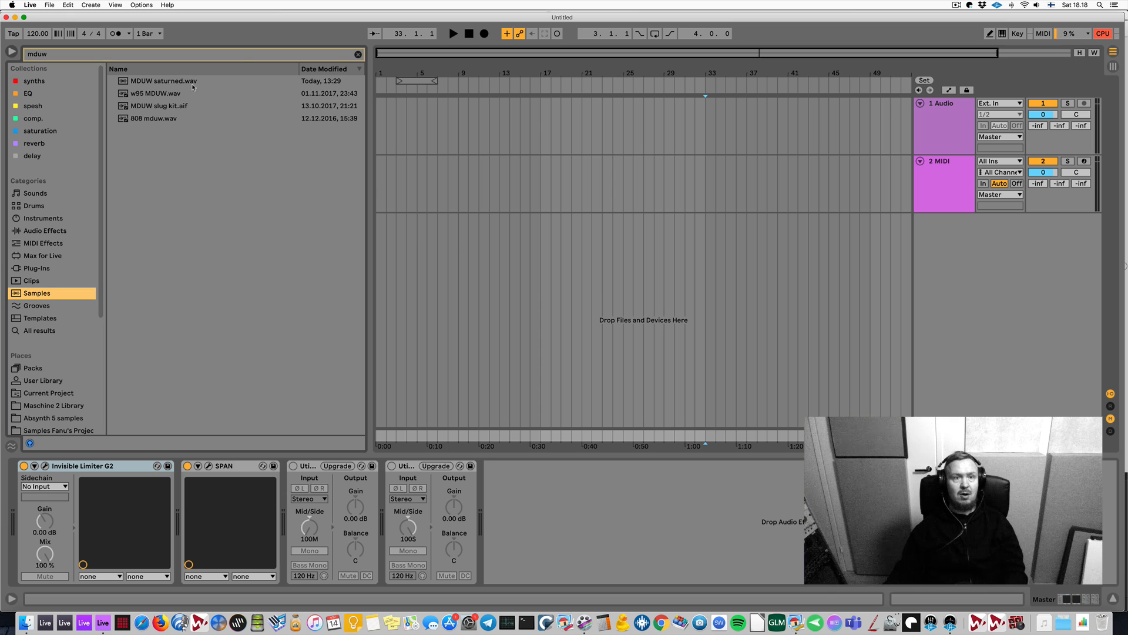
pyautogui.click(164, 107)
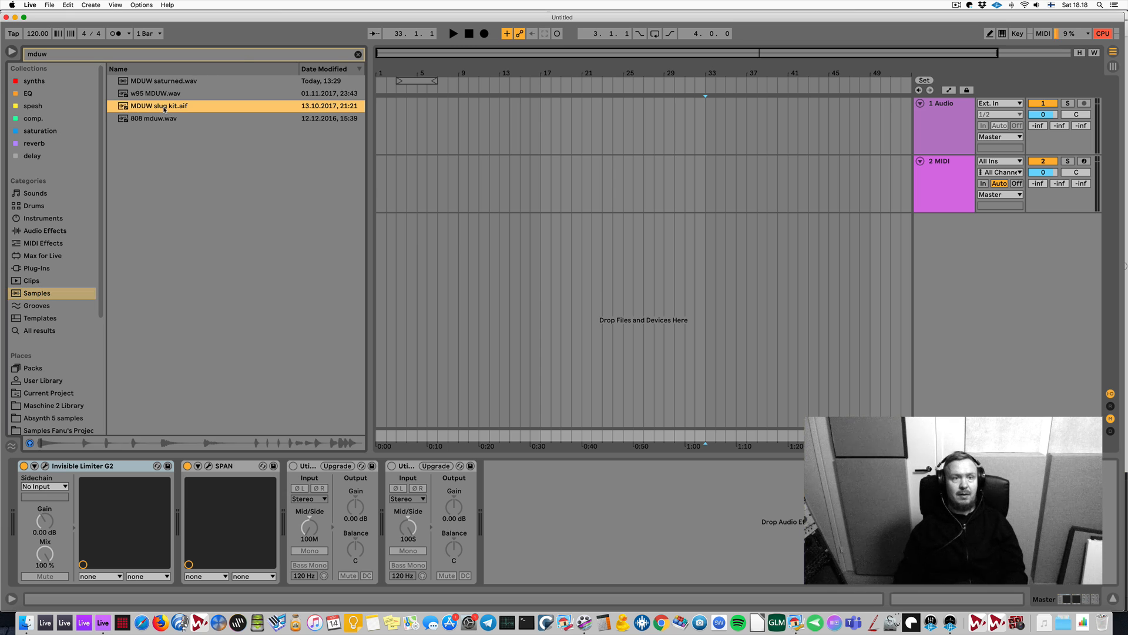
pyautogui.press('Down')
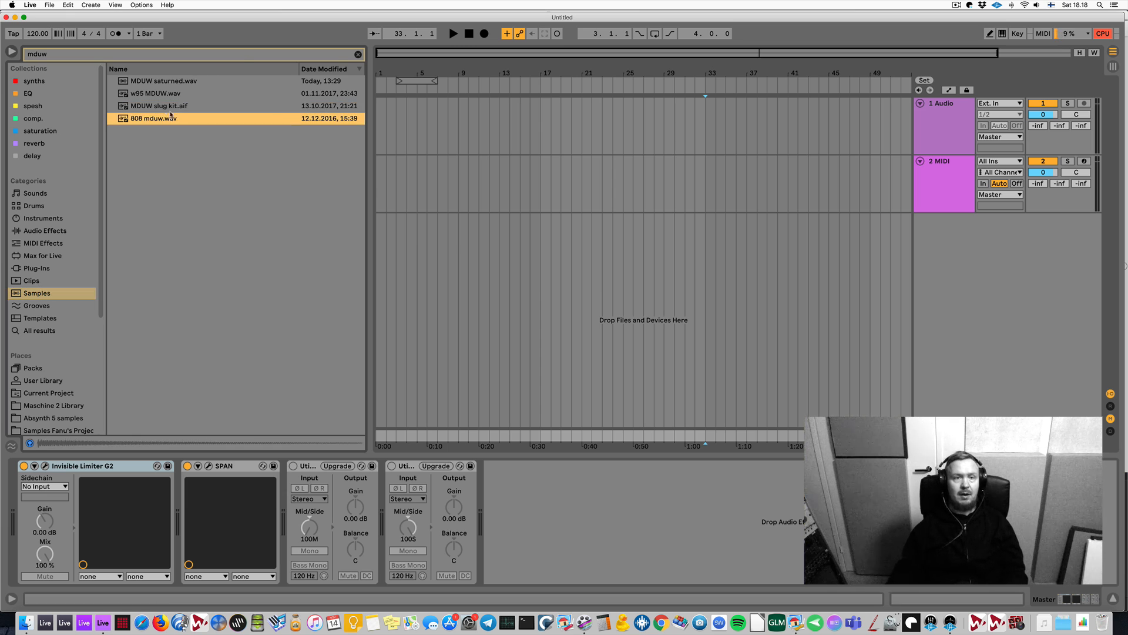
pyautogui.moveTo(373, 137)
pyautogui.mouseDown()
pyautogui.moveTo(391, 116)
pyautogui.moveTo(383, 124)
pyautogui.mouseUp()
pyautogui.click(12, 52)
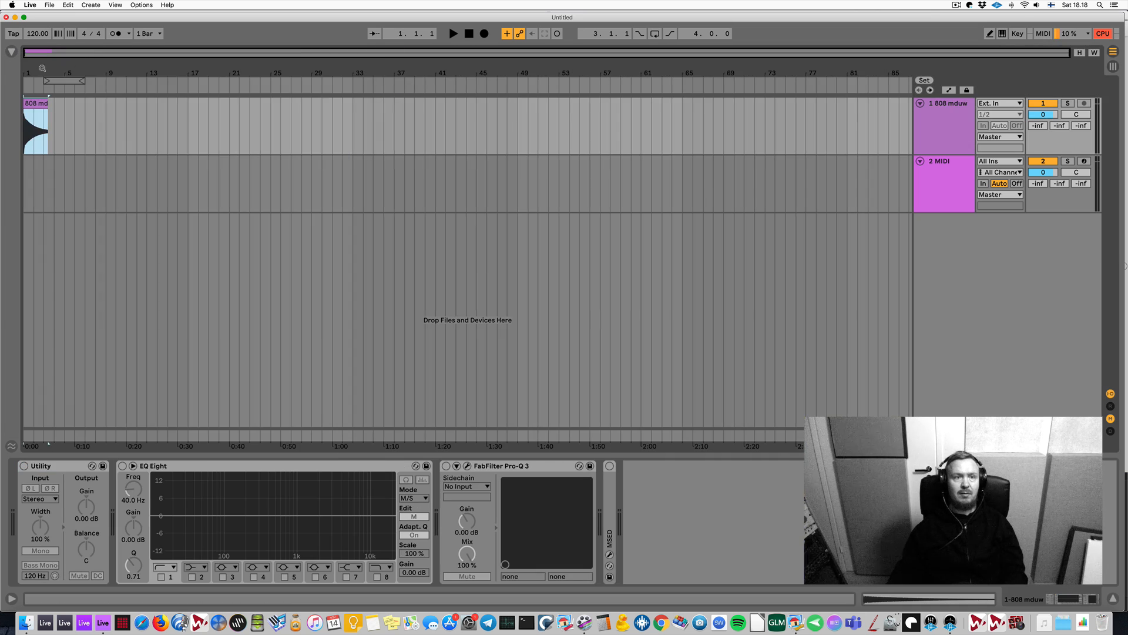
pyautogui.moveTo(41, 68); pyautogui.dragTo(40, 130)
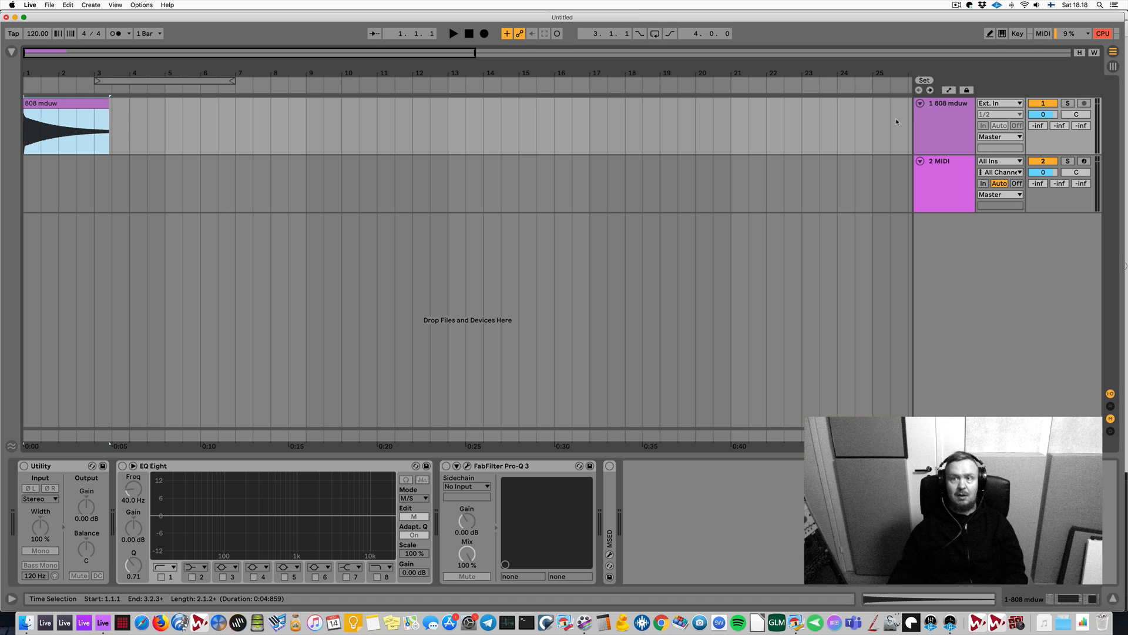
pyautogui.click(962, 116)
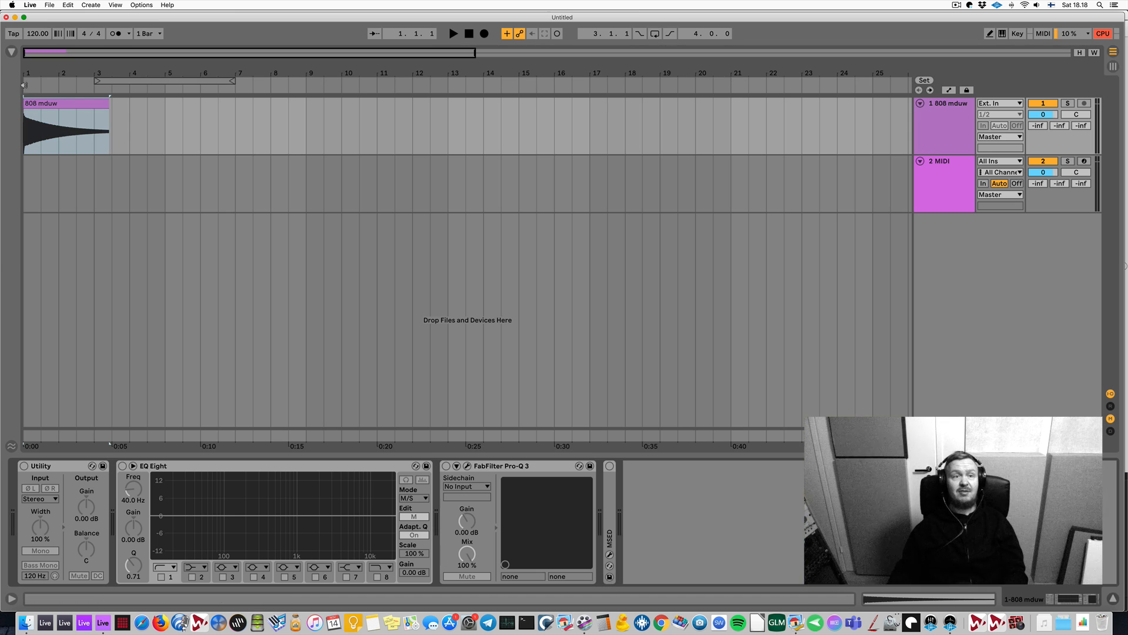
pyautogui.click(108, 143)
pyautogui.press('z')
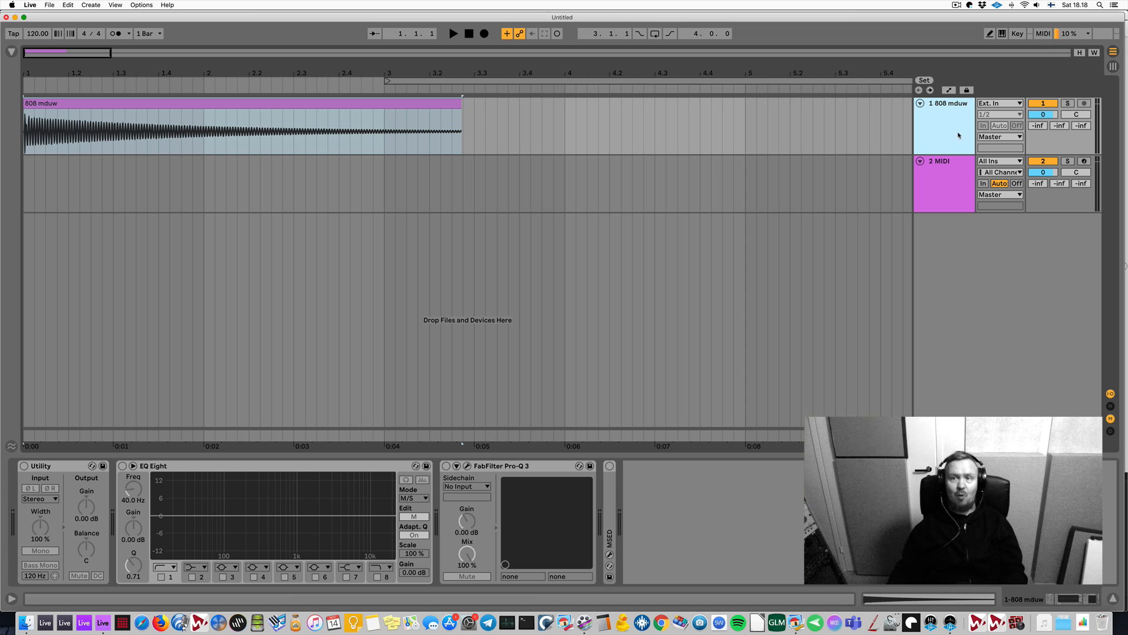
# Search the plug-ins for "saturn 2" and load the VST3 version of FabFilter Saturn 2 on the 808 mduw track
pyautogui.click(12, 51)
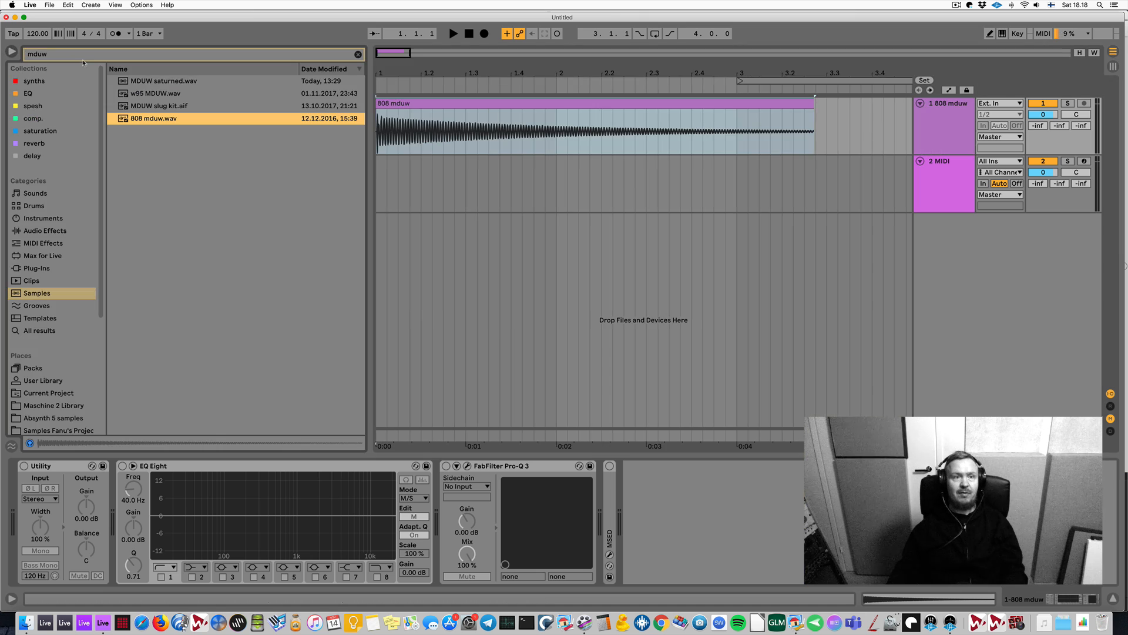
pyautogui.click(76, 55)
pyautogui.write('sat')
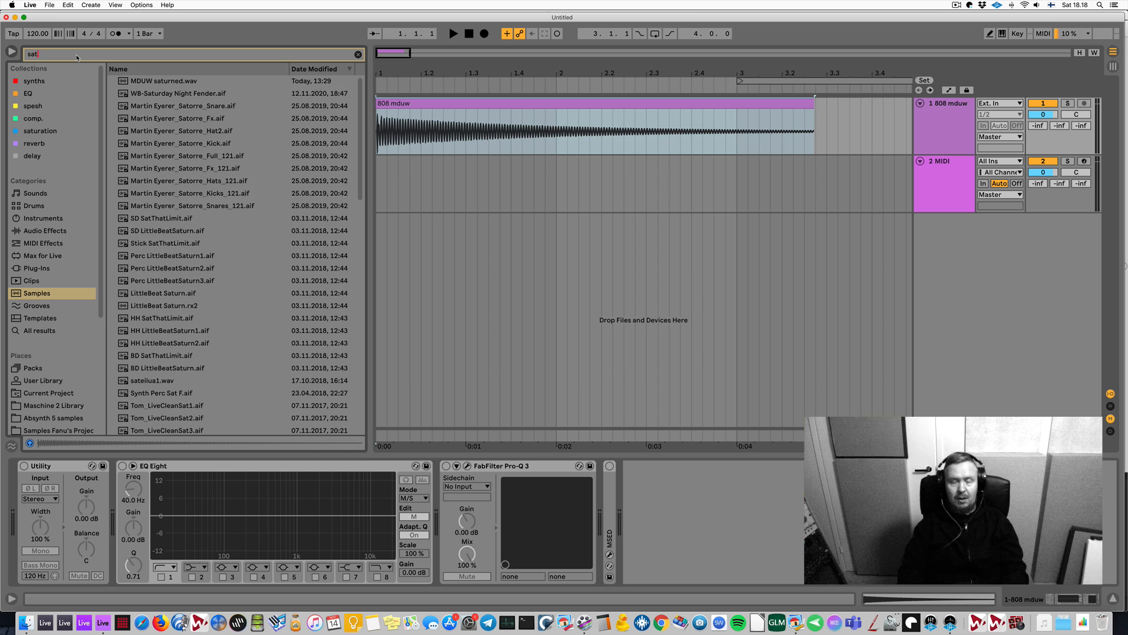
pyautogui.write('rnurn 2')
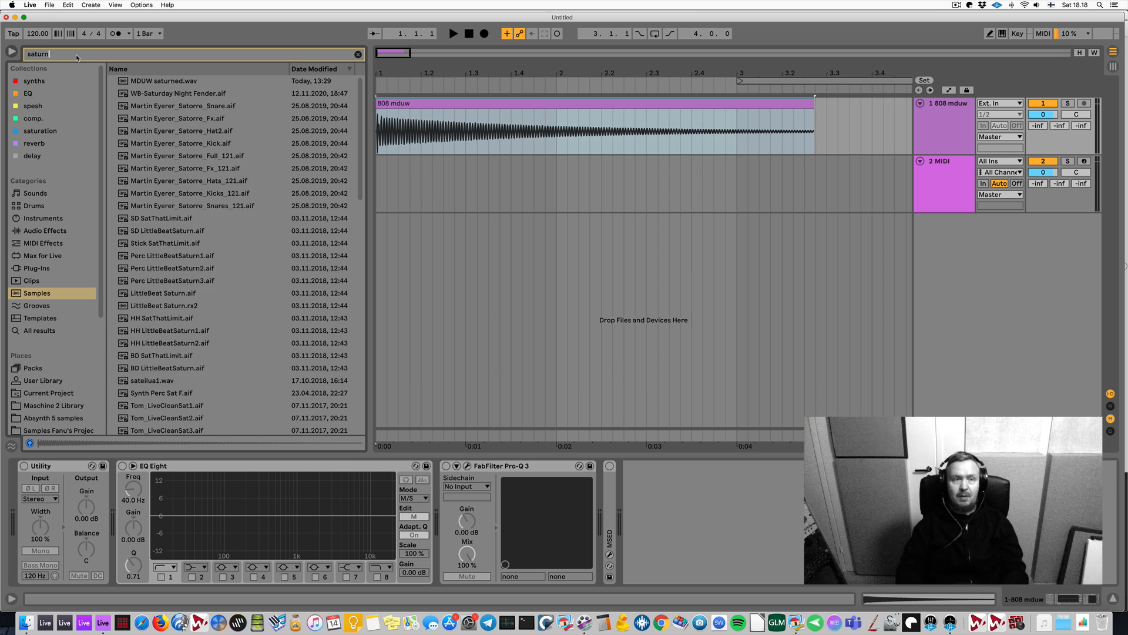
pyautogui.click(37, 268)
pyautogui.click(113, 106)
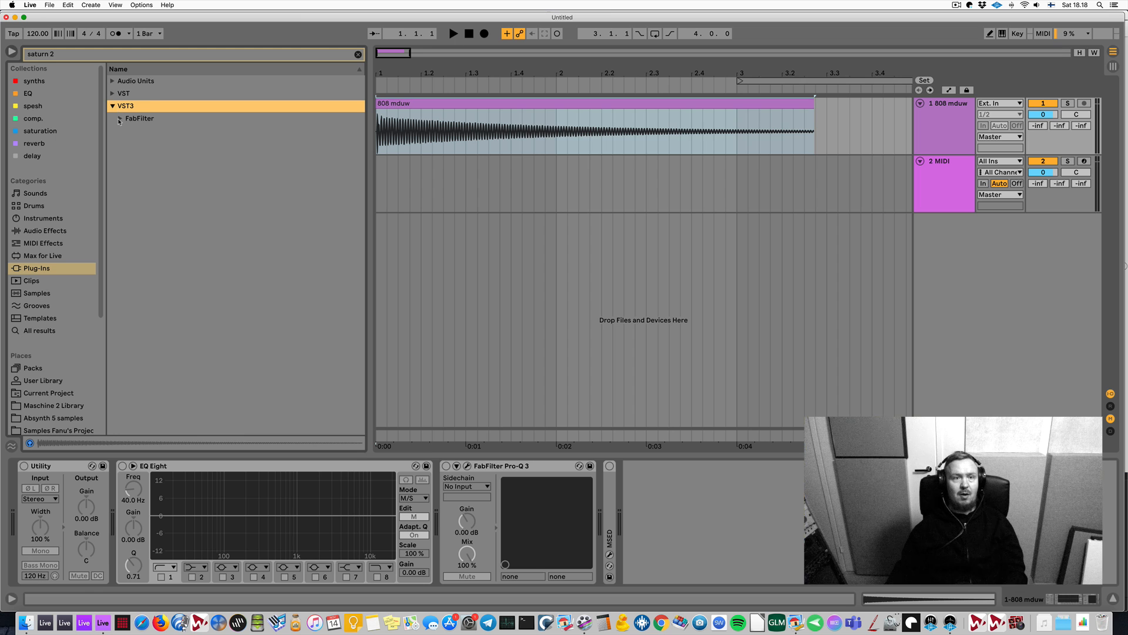
pyautogui.click(120, 119)
pyautogui.doubleClick(150, 131)
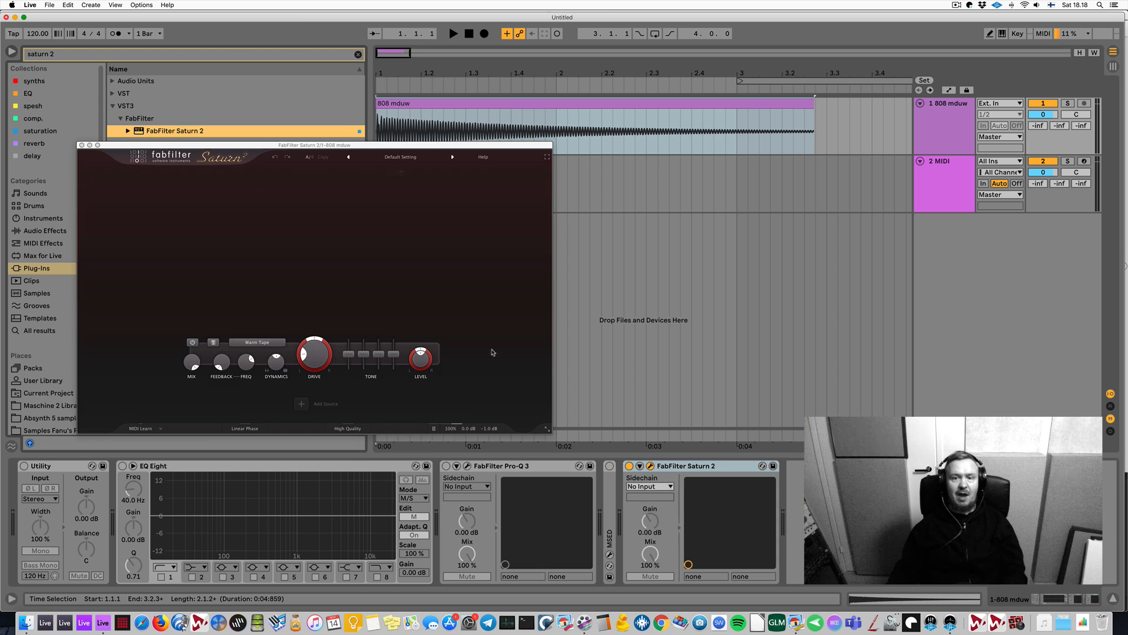
pyautogui.moveTo(438, 146); pyautogui.dragTo(588, 145)
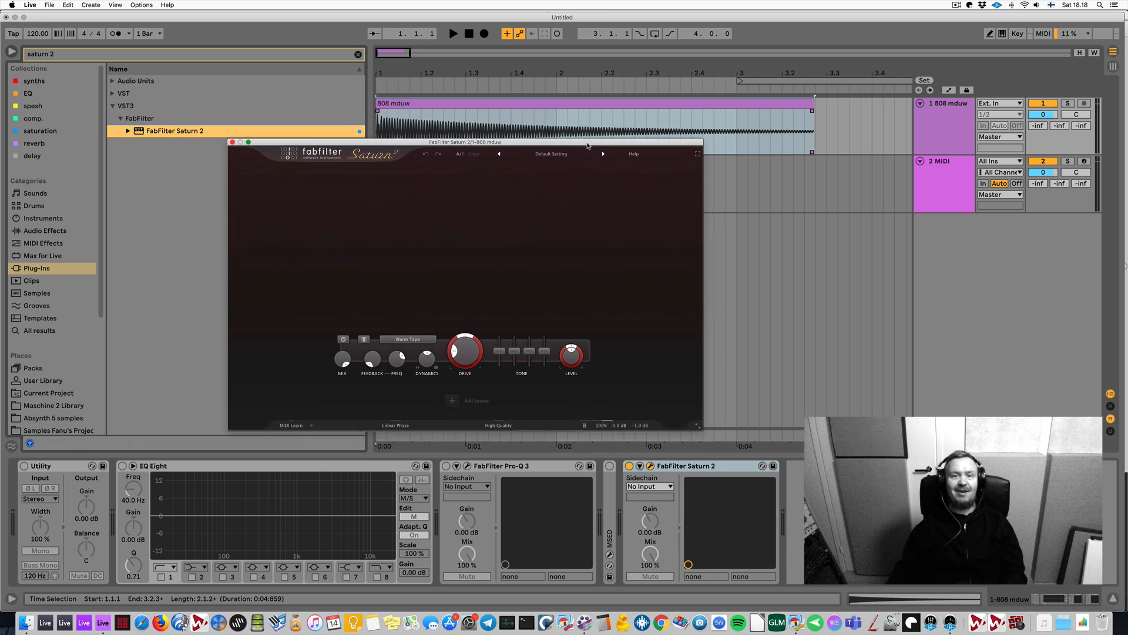
# Audition the 808 and split Saturn into two bands with a crossover at about 75.7 Hz
pyautogui.press('space')
pyautogui.press('space')
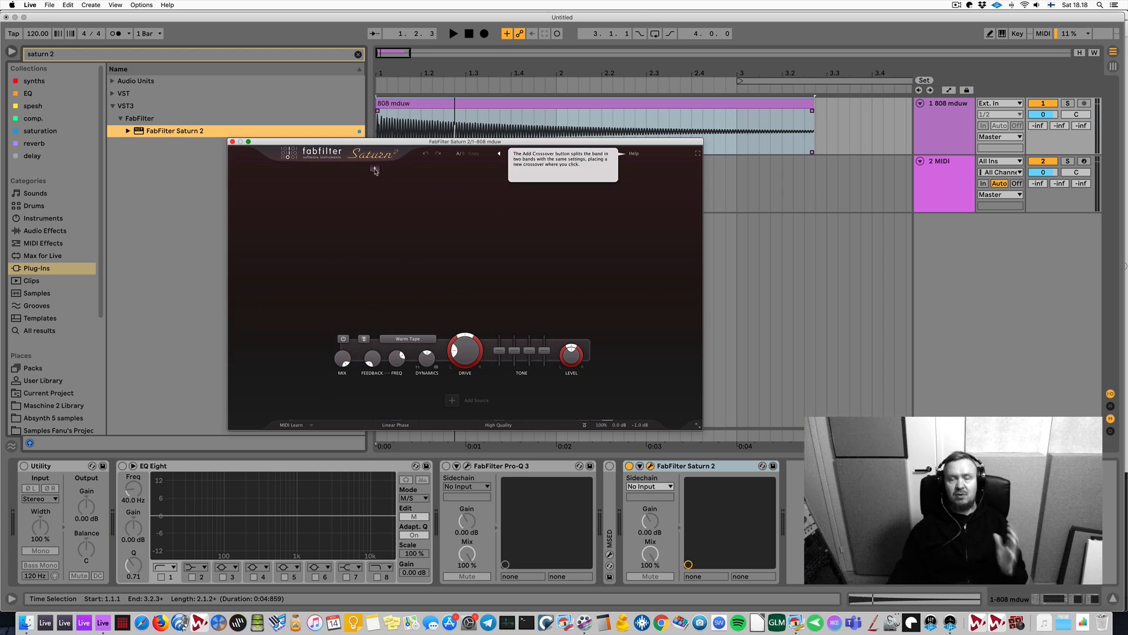
pyautogui.click(375, 169)
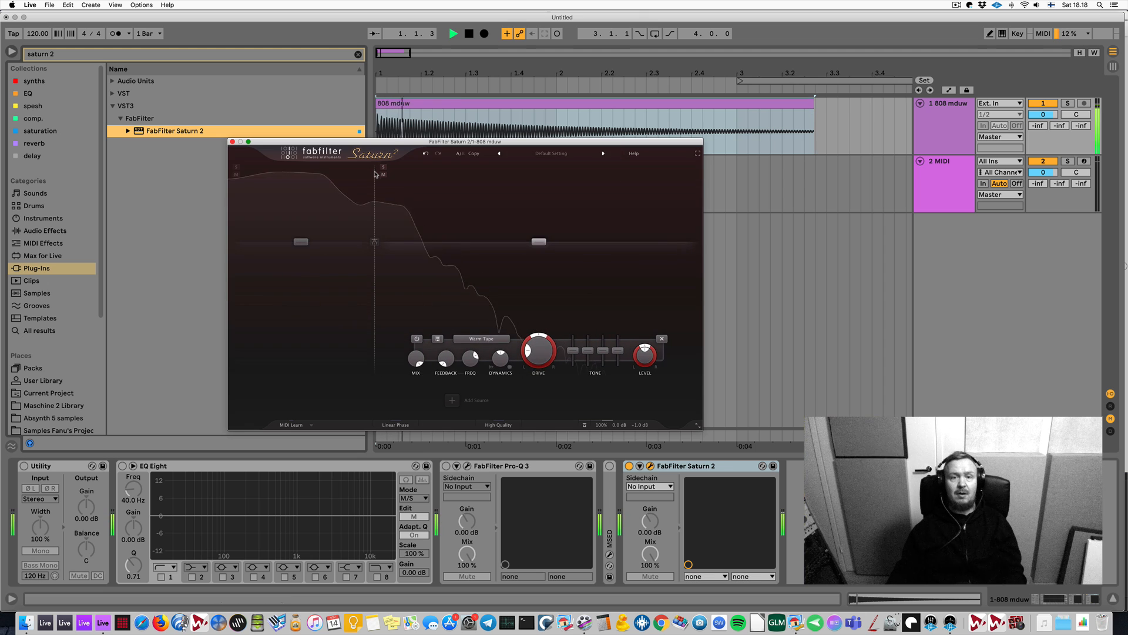
pyautogui.moveTo(375, 171); pyautogui.dragTo(348, 204)
pyautogui.press('space')
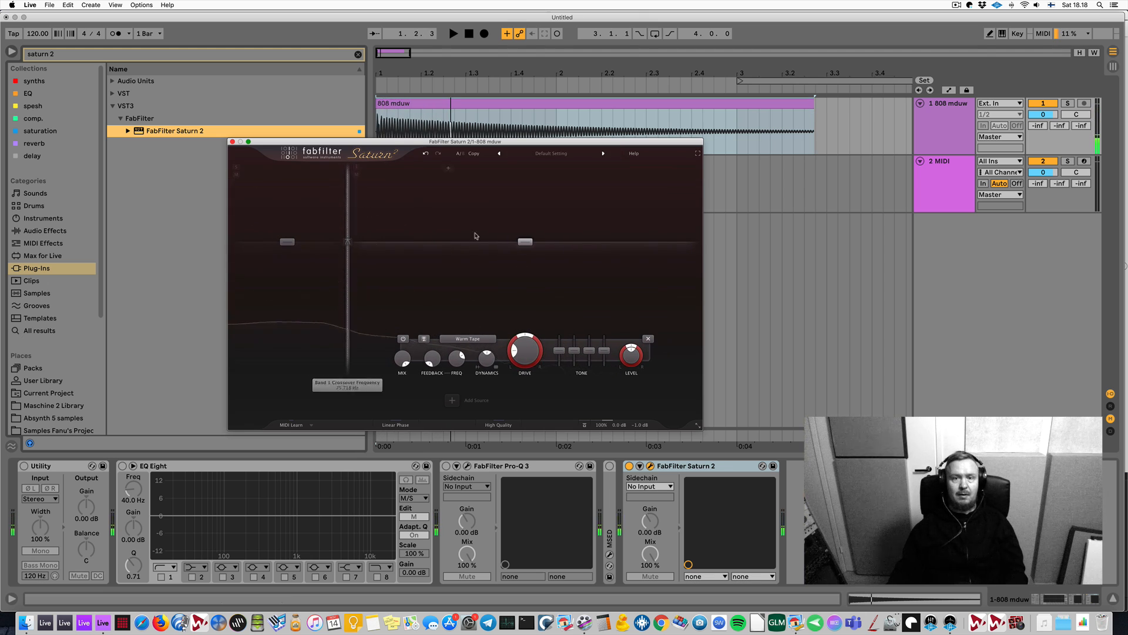
pyautogui.press('space')
pyautogui.press('space')
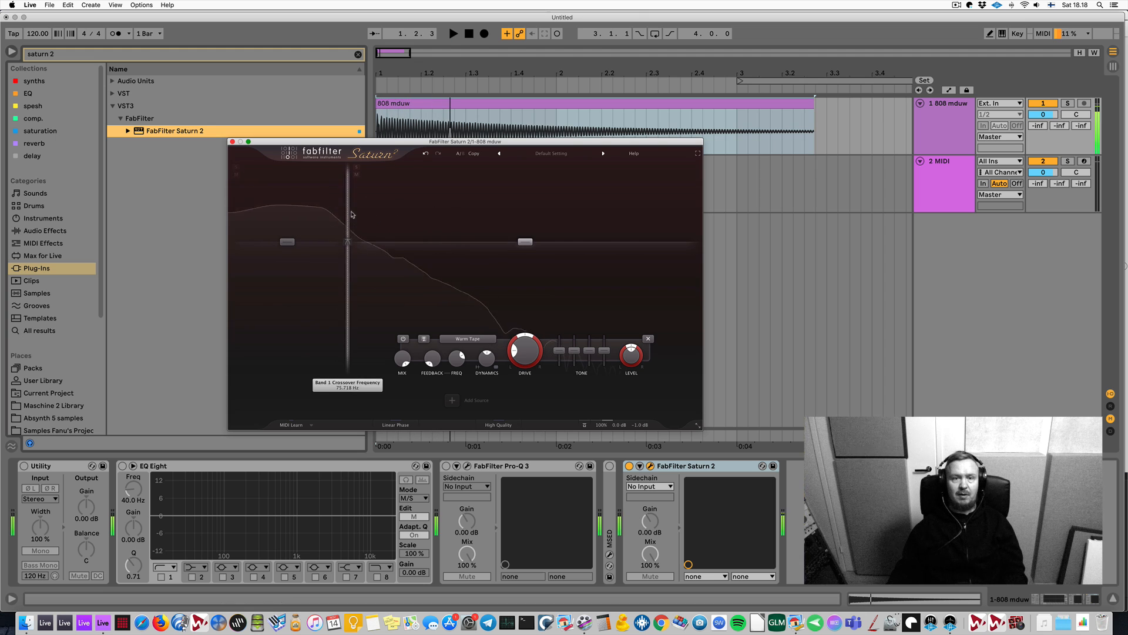
# Raise band 2's Drive to about 92% and play the 808
pyautogui.moveTo(524, 353)
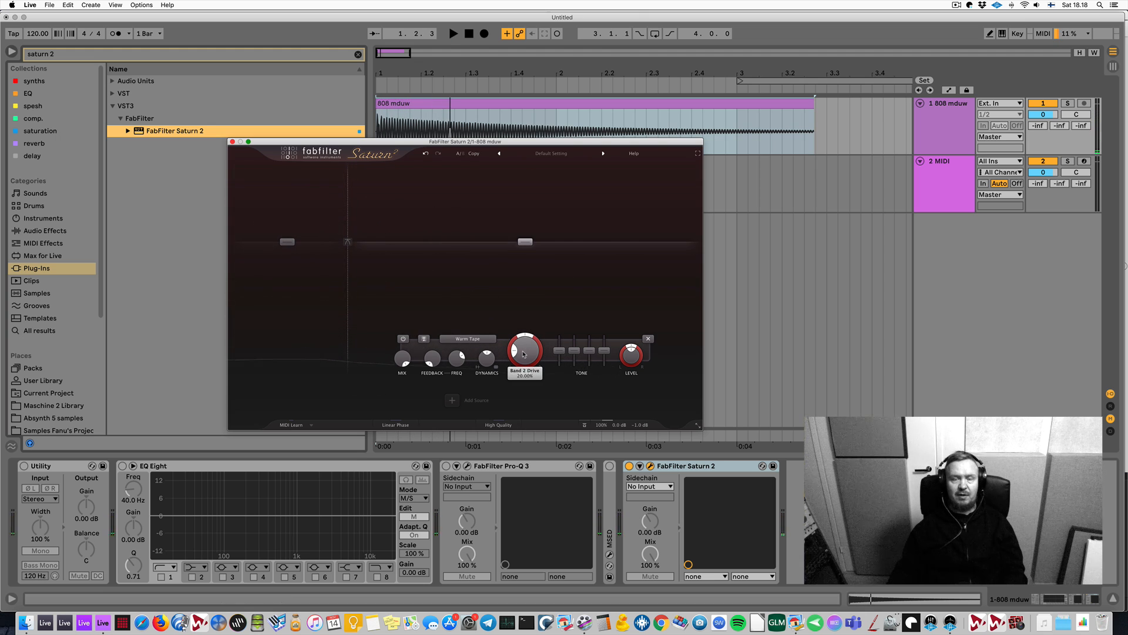
pyautogui.press('space')
pyautogui.moveTo(523, 354); pyautogui.dragTo(522, 292)
pyautogui.press('space')
# Compare the Warm Tape and Old Tape styles on band 2 during playback and settle on Old Tape
pyautogui.press('space')
pyautogui.press('space')
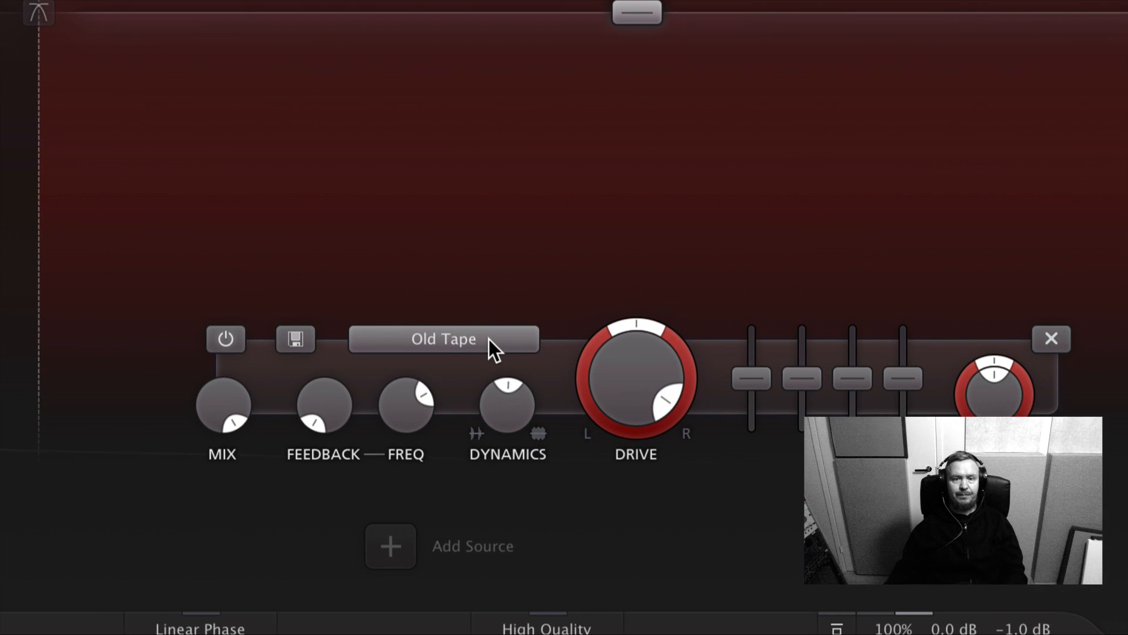
pyautogui.press('space')
pyautogui.scroll(1, 489, 340)
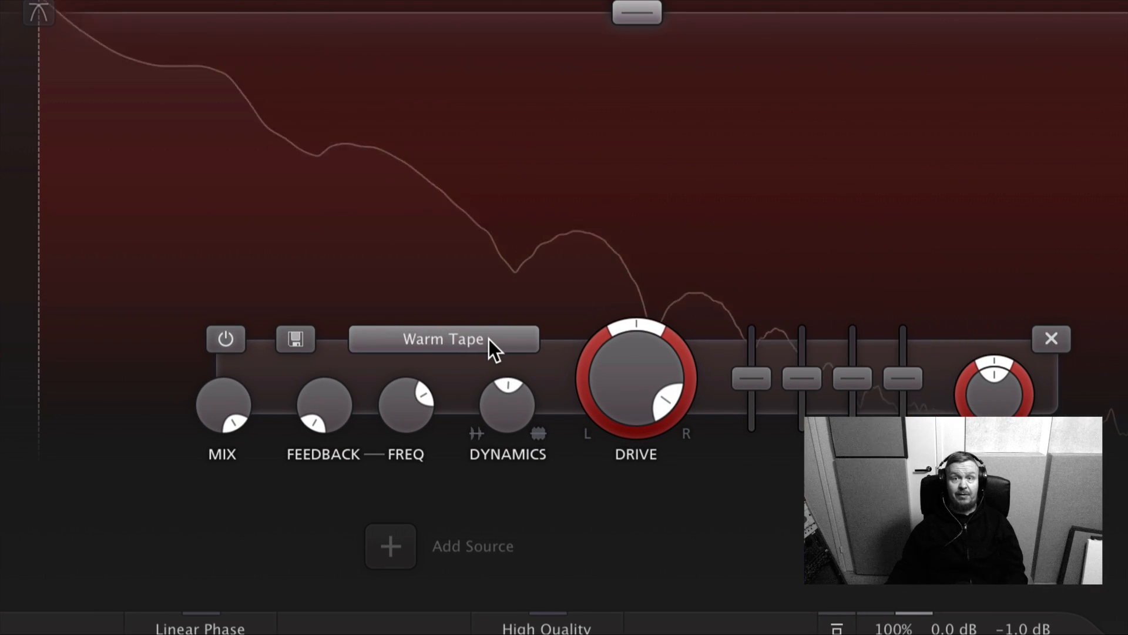
pyautogui.scroll(-1, 489, 339)
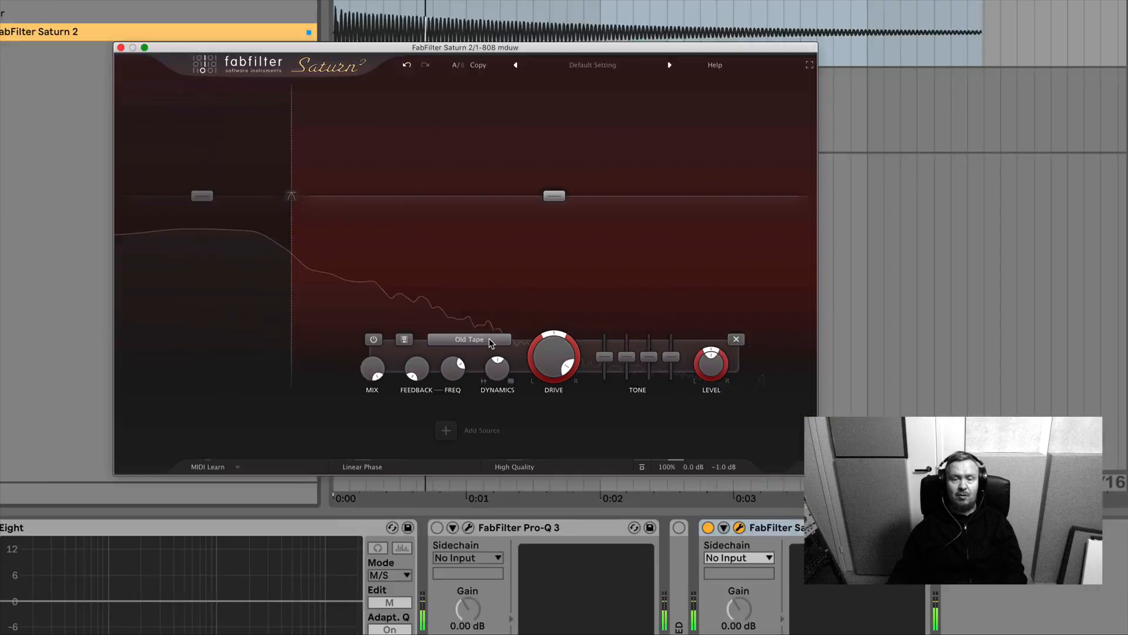
# Push band 2's Drive further up and boost its Mid tone to about +16 dB while auditioning the 808
pyautogui.moveTo(561, 362)
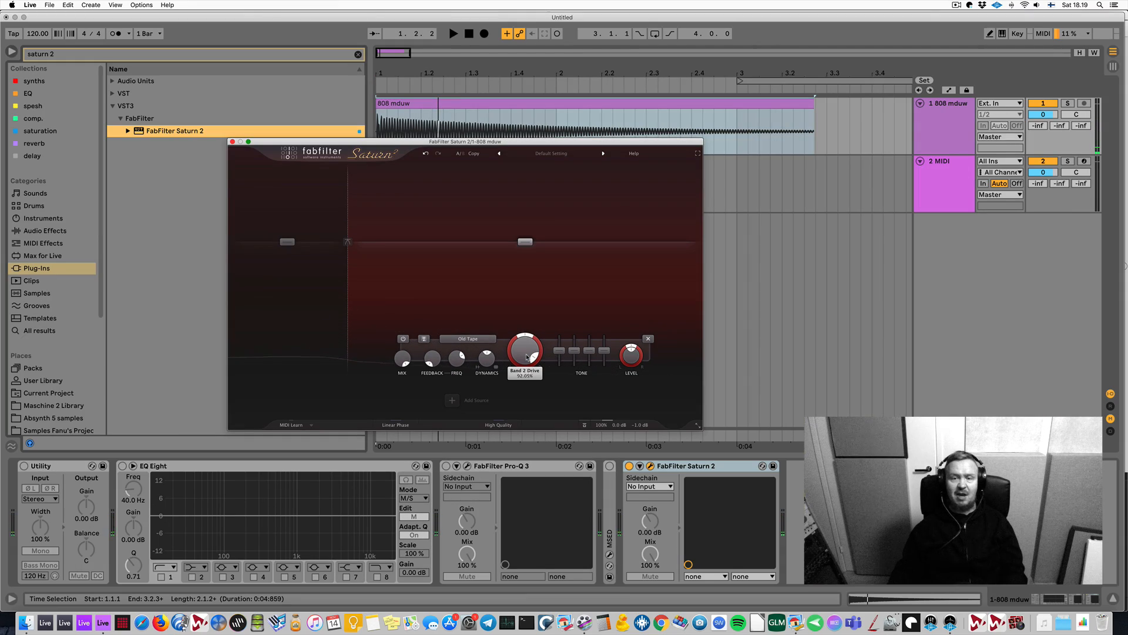
pyautogui.scroll(2, 527, 357)
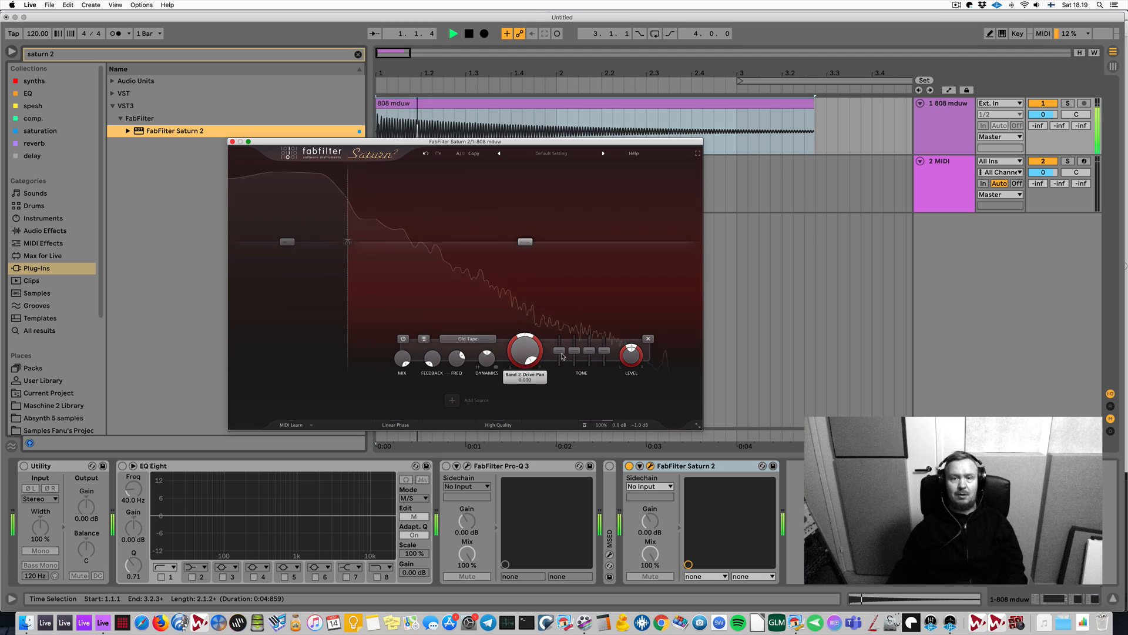
pyautogui.press('space')
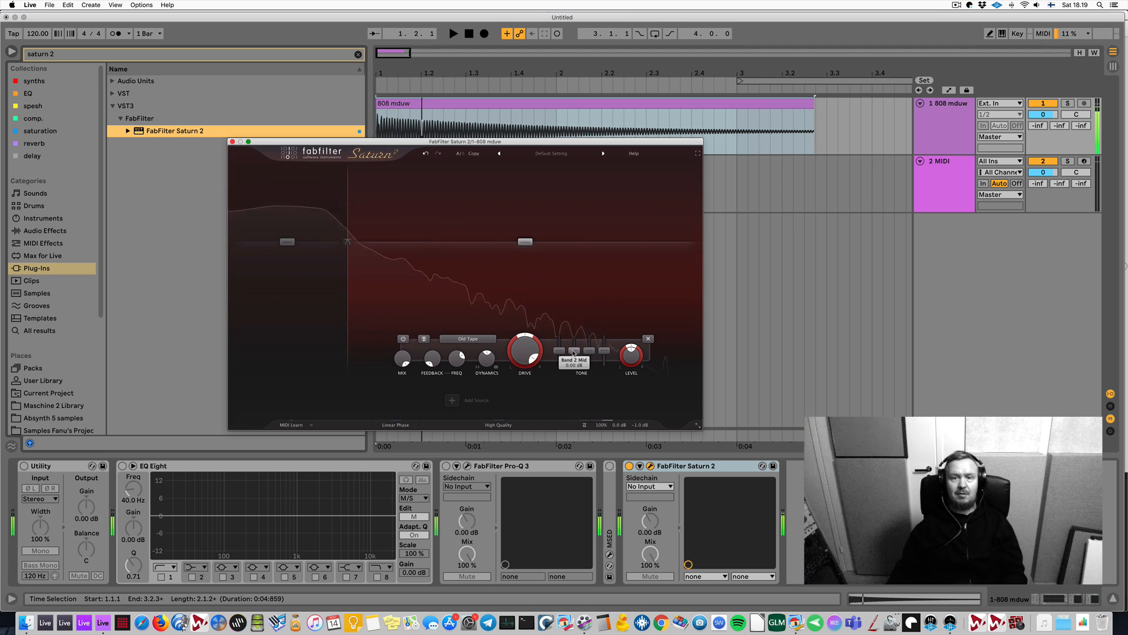
pyautogui.moveTo(575, 352); pyautogui.dragTo(575, 340)
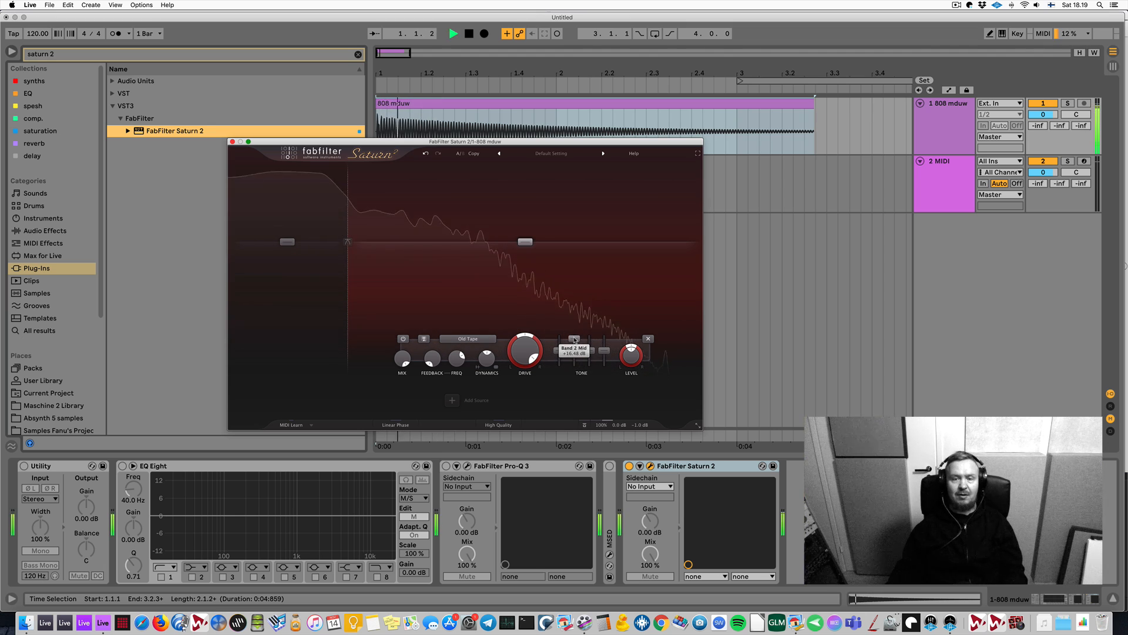
# Modulate band 2's Mid tone with a new XLFO and raise its frequency to about 11.5 Hz while playing the 808
pyautogui.click(452, 400)
pyautogui.click(469, 434)
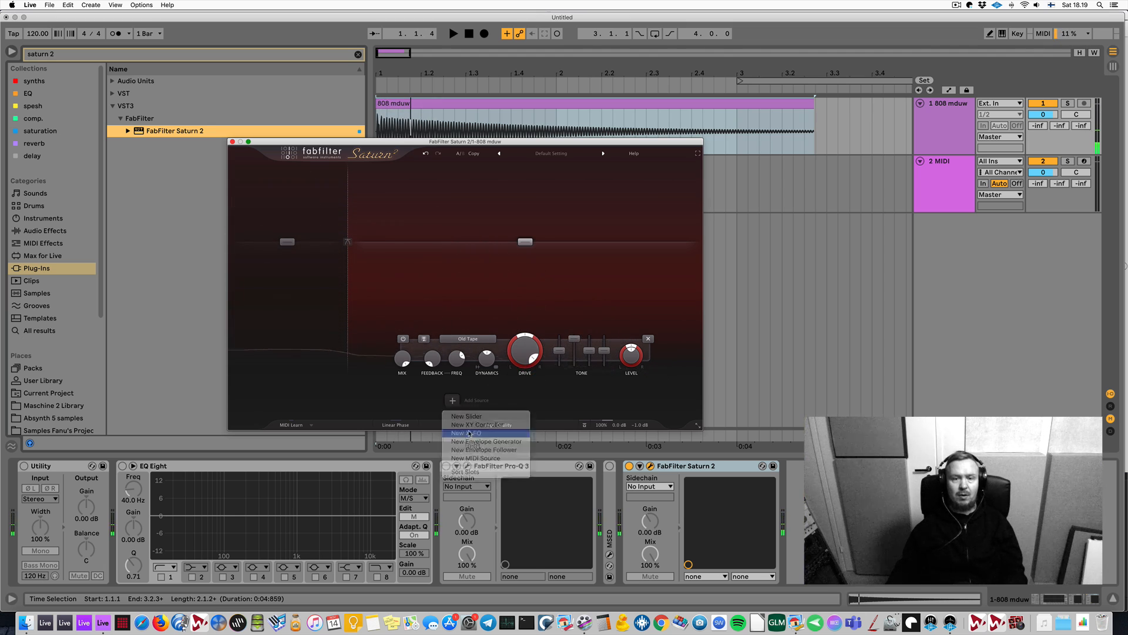
pyautogui.moveTo(450, 353); pyautogui.dragTo(617, 305)
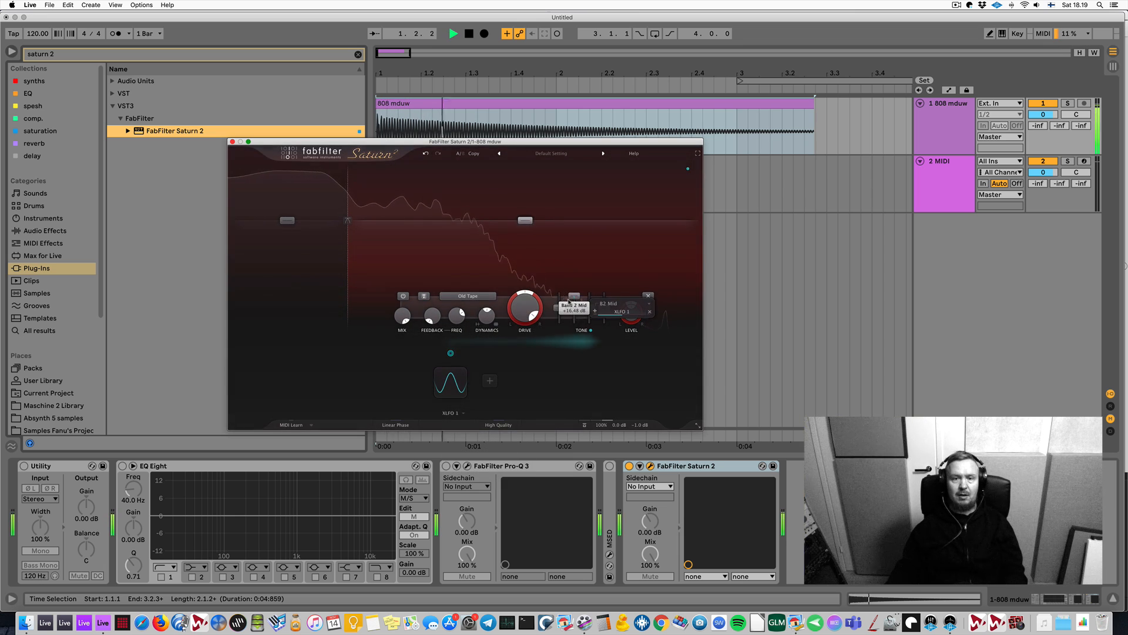
pyautogui.click(450, 379)
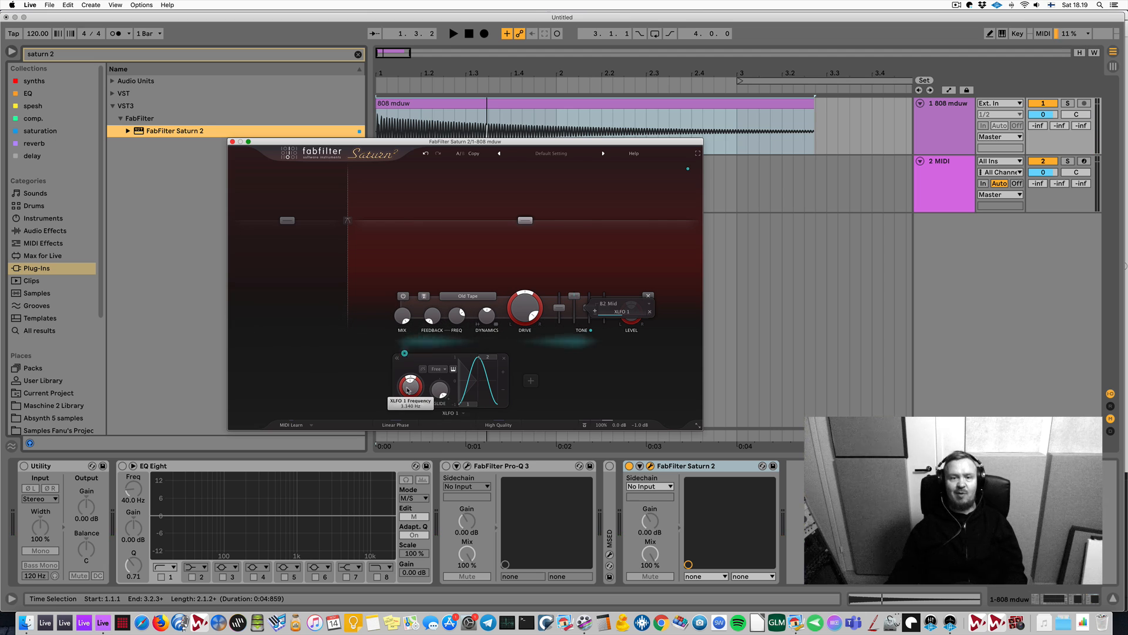
pyautogui.press('space')
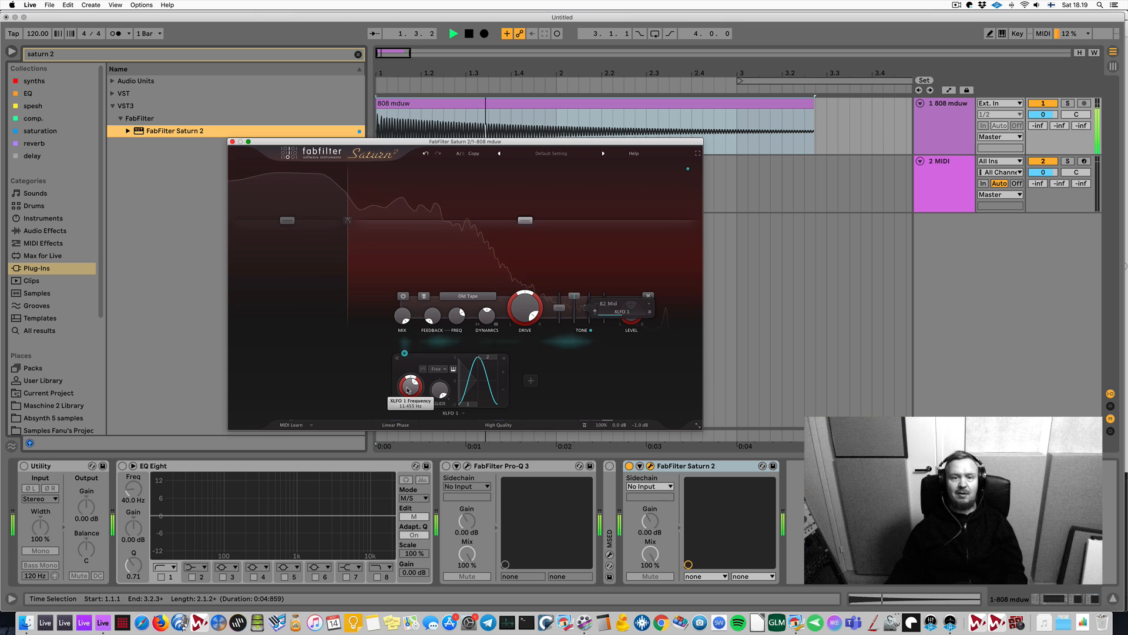
pyautogui.press('space')
# Reduce the XLFO's modulation level on band 2's Mid to about 0.04 while auditioning the 808
pyautogui.scroll(2, 407, 390)
pyautogui.press('space')
pyautogui.press('space')
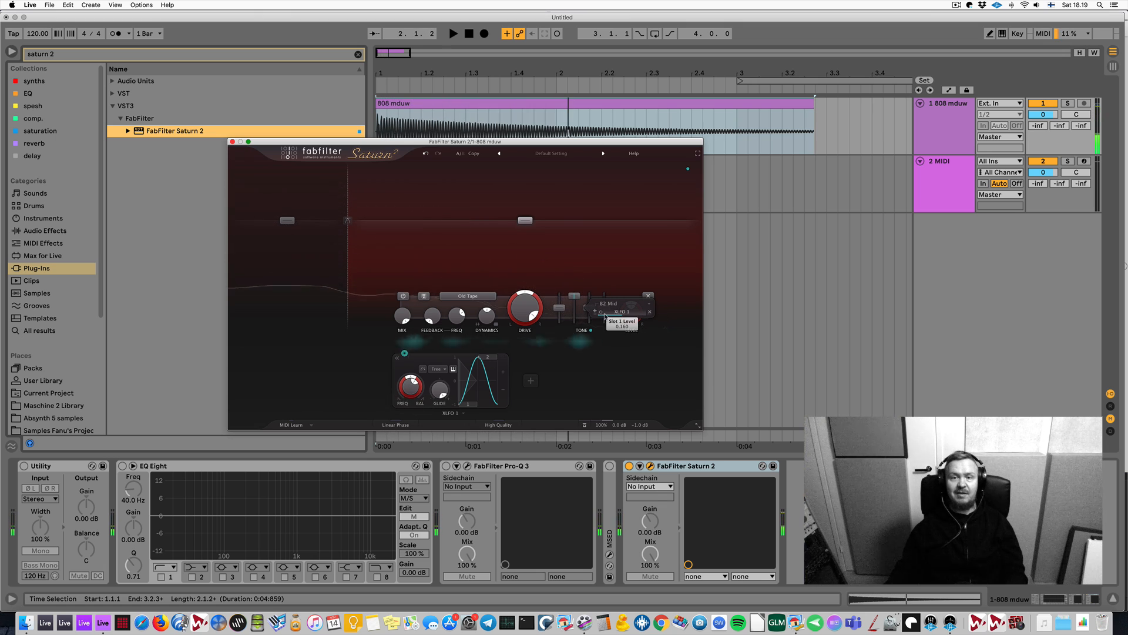
pyautogui.press('space')
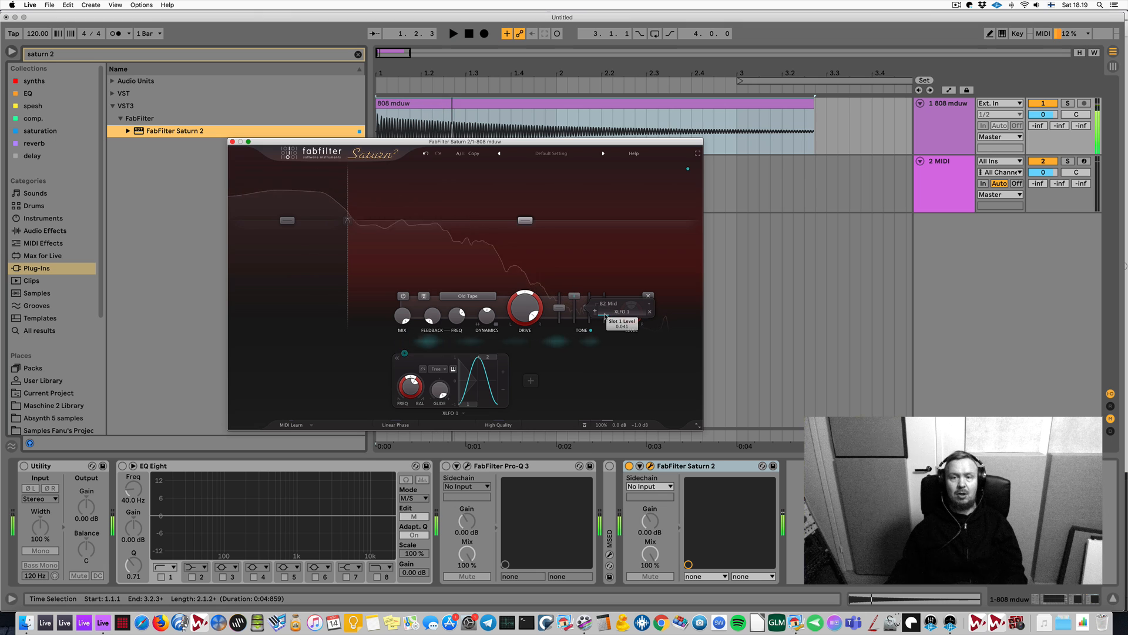
pyautogui.scroll(-2, 605, 317)
pyautogui.press('space')
pyautogui.press('space')
pyautogui.press('space')
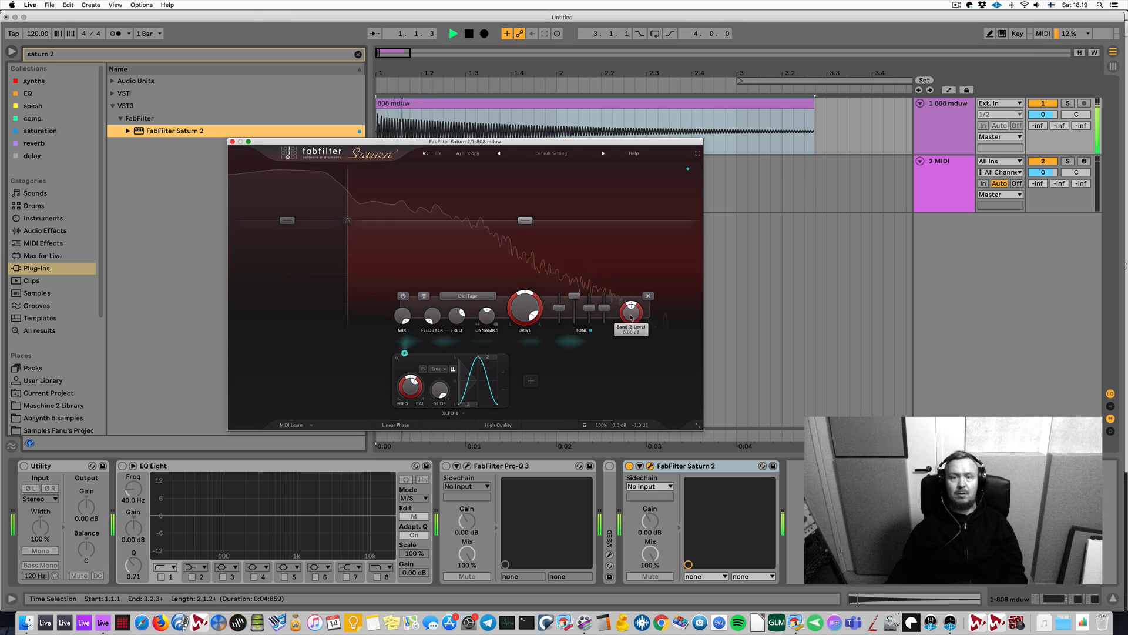
# Compare the 808 with the XLFO slot on band 2's Mid active and bypassed
pyautogui.moveTo(592, 311)
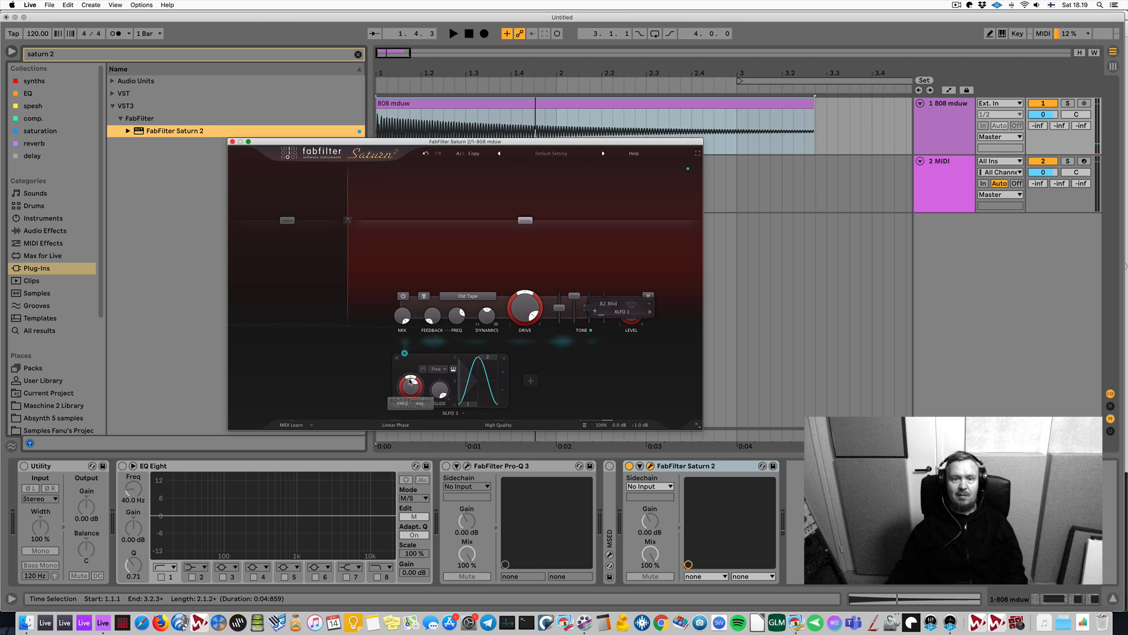
pyautogui.press('space')
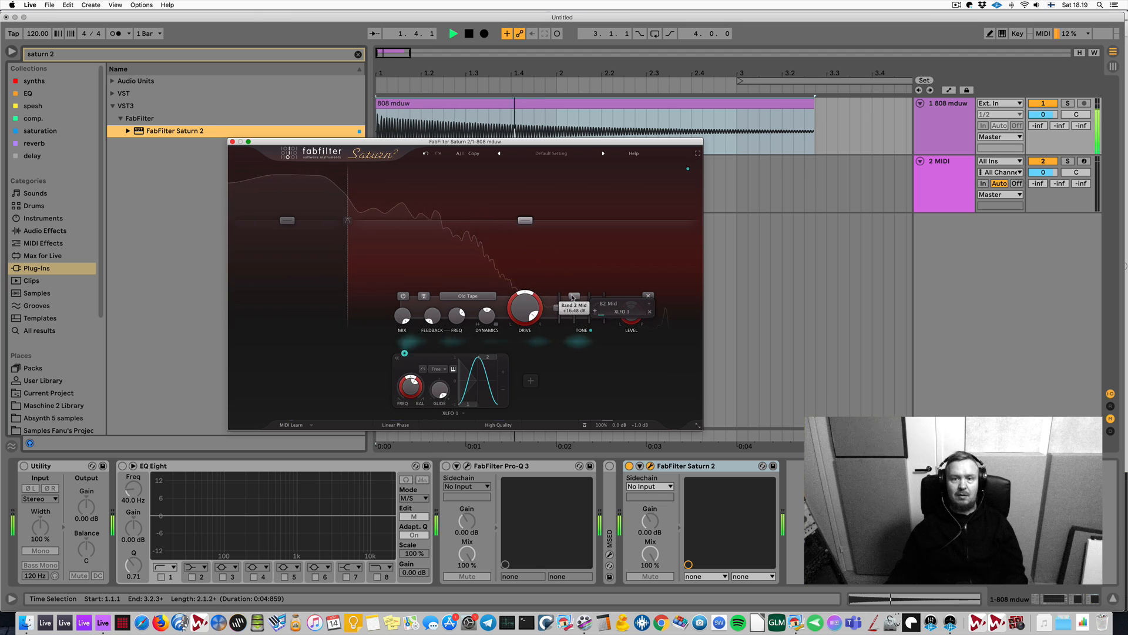
pyautogui.press('space')
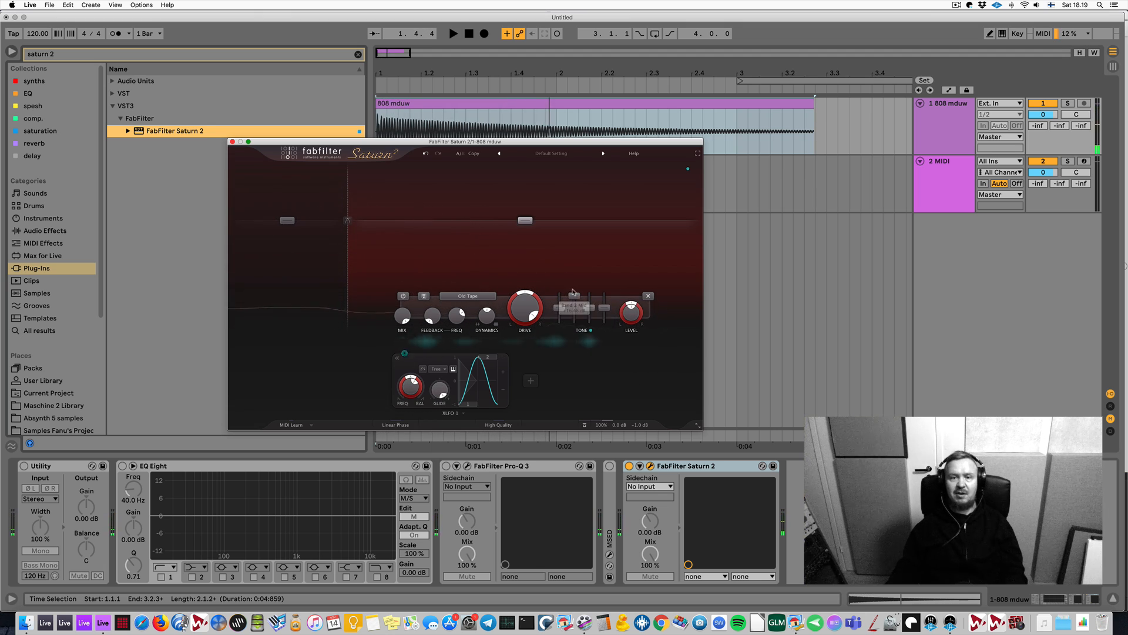
pyautogui.press('space')
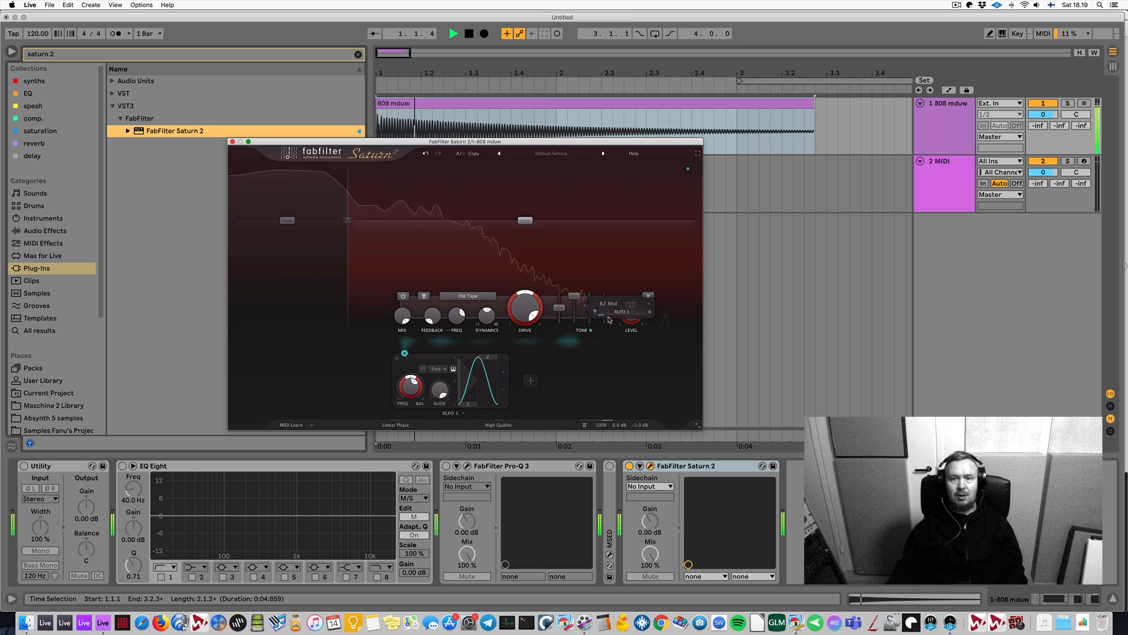
pyautogui.press('space')
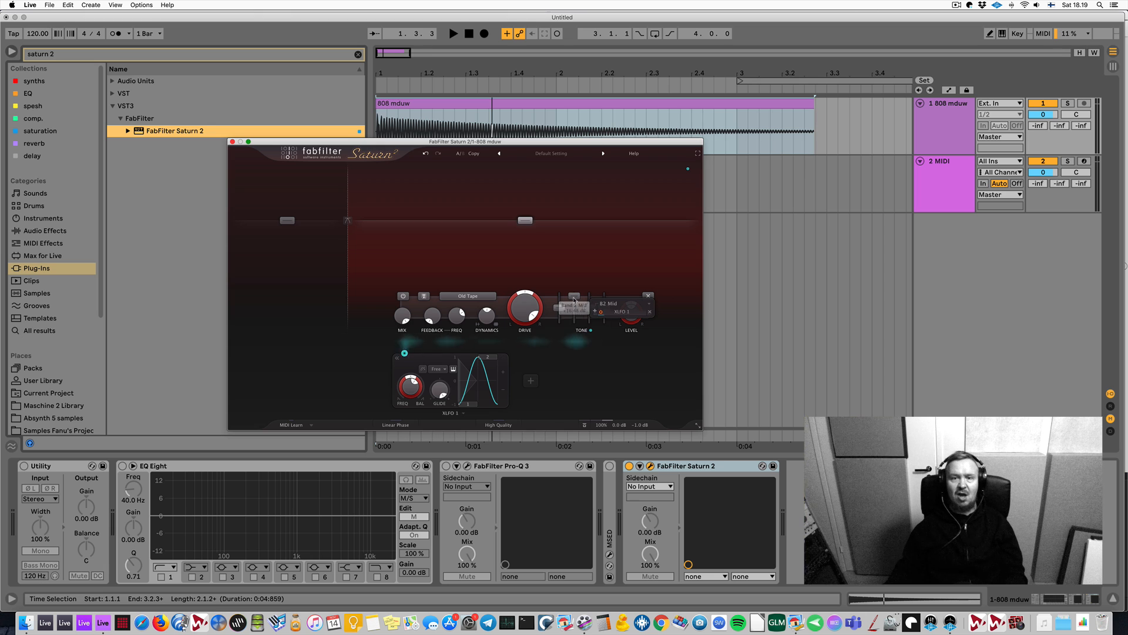
pyautogui.press('space')
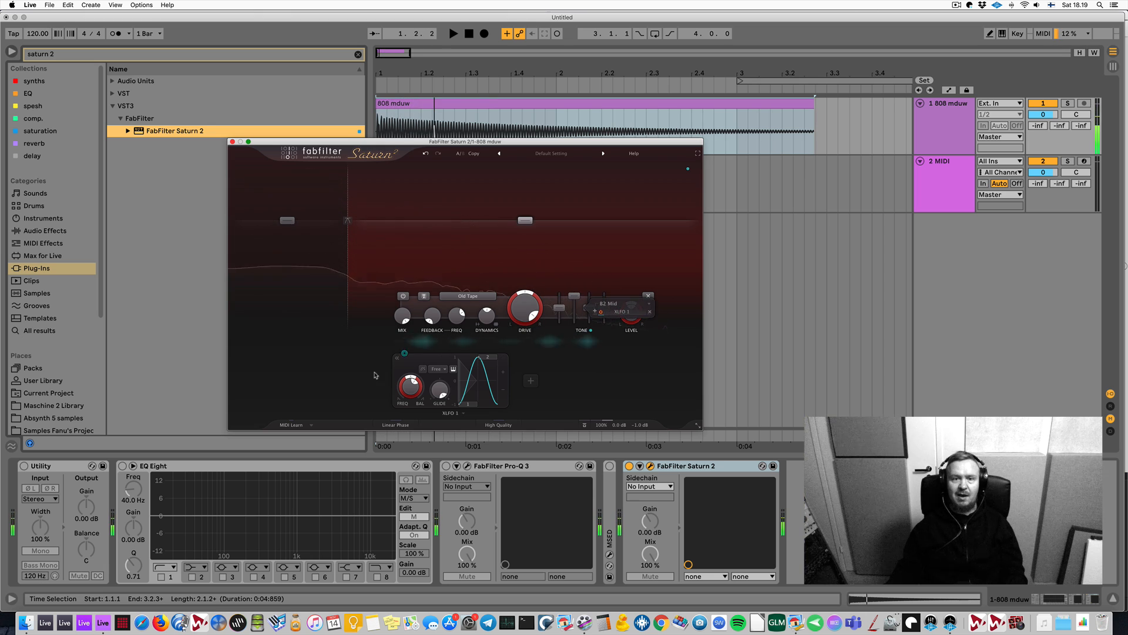
# Try a second XLFO slot on band 2's Mid at a level of about 0.2 during playback
pyautogui.moveTo(404, 353); pyautogui.dragTo(606, 321)
pyautogui.press('space')
pyautogui.press('space')
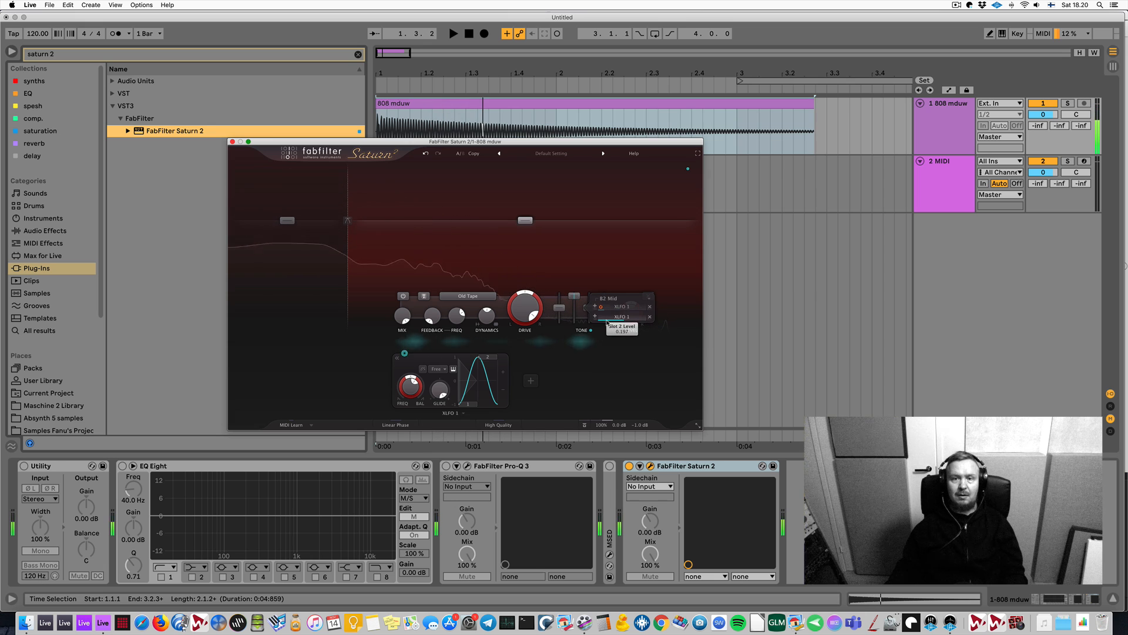
pyautogui.press('space')
pyautogui.press('space')
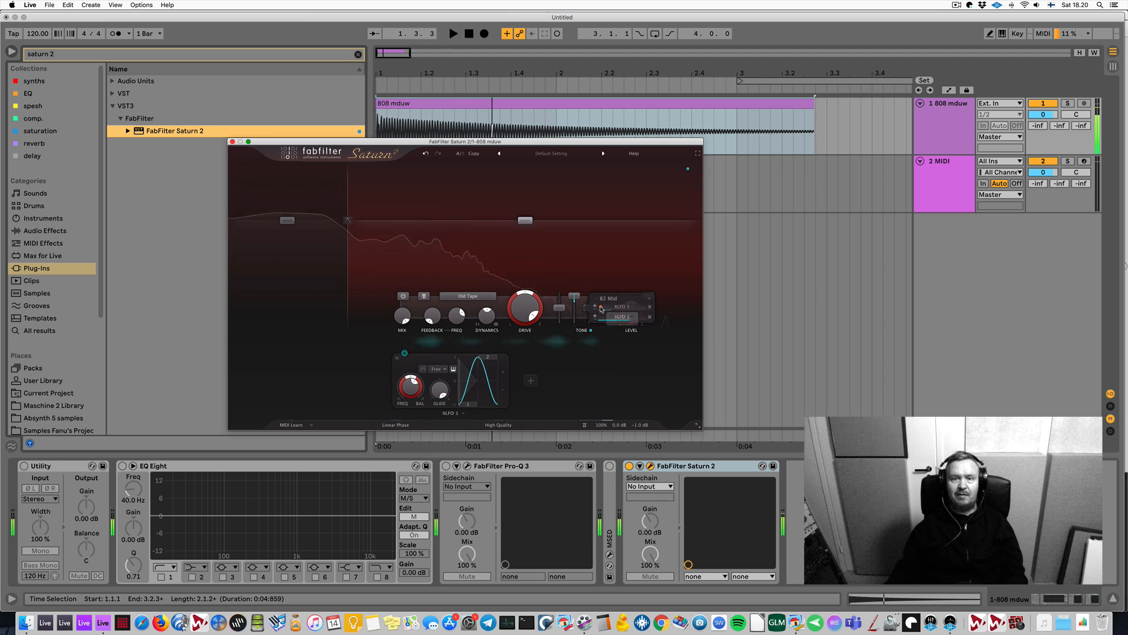
# Reactivate the first XLFO slot on band 2's Mid at a higher level and delete the duplicate slot while auditioning
pyautogui.press('space')
pyautogui.press('space')
pyautogui.moveTo(611, 309); pyautogui.dragTo(616, 310)
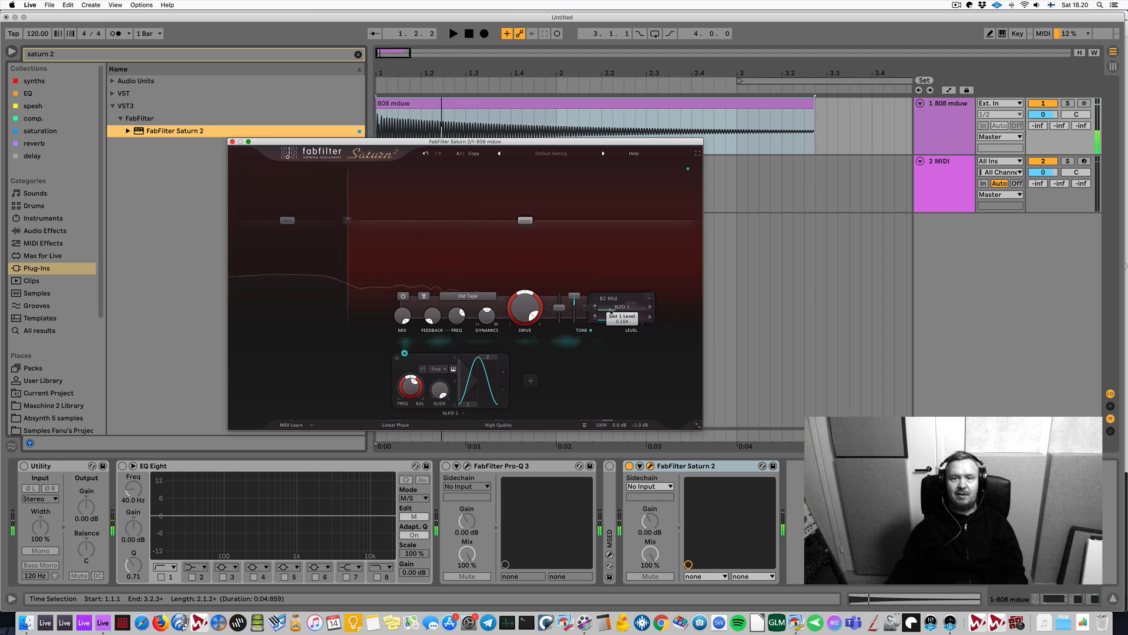
pyautogui.press('space')
pyautogui.press('space')
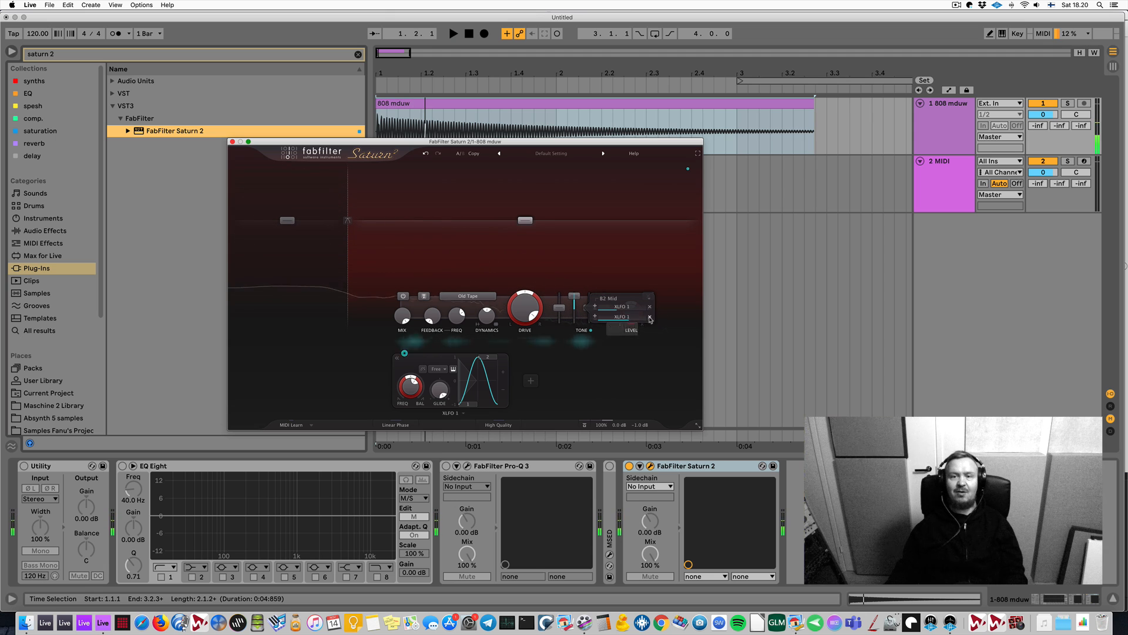
pyautogui.press('space')
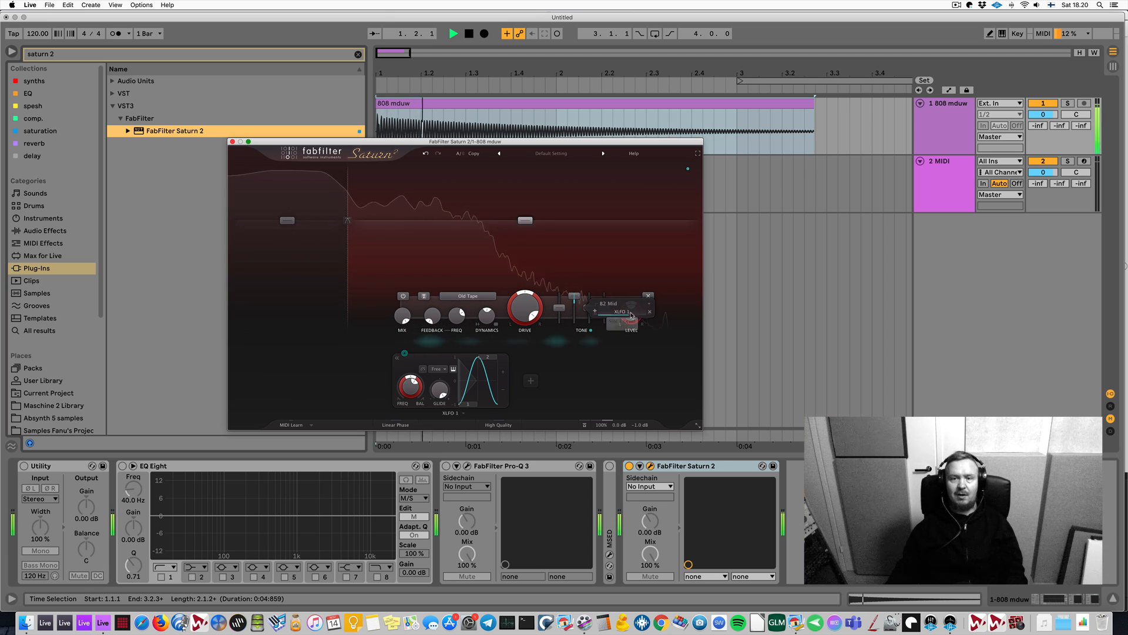
pyautogui.press('space')
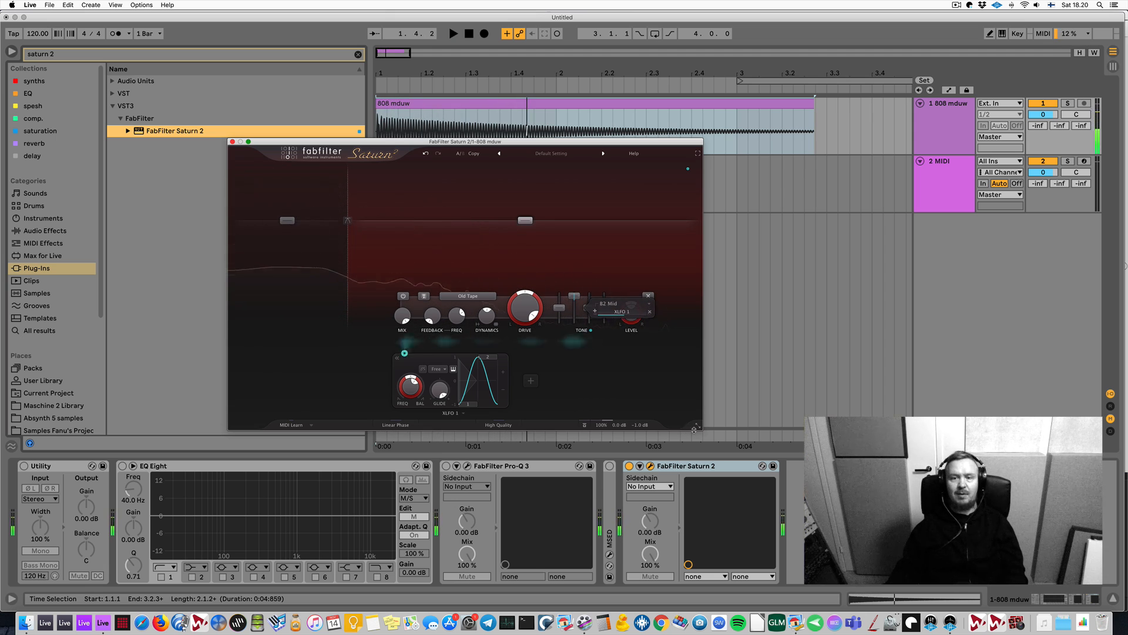
# Enlarge the Saturn 2 interface to Extra Large and move its window up and to the left
pyautogui.click(697, 427)
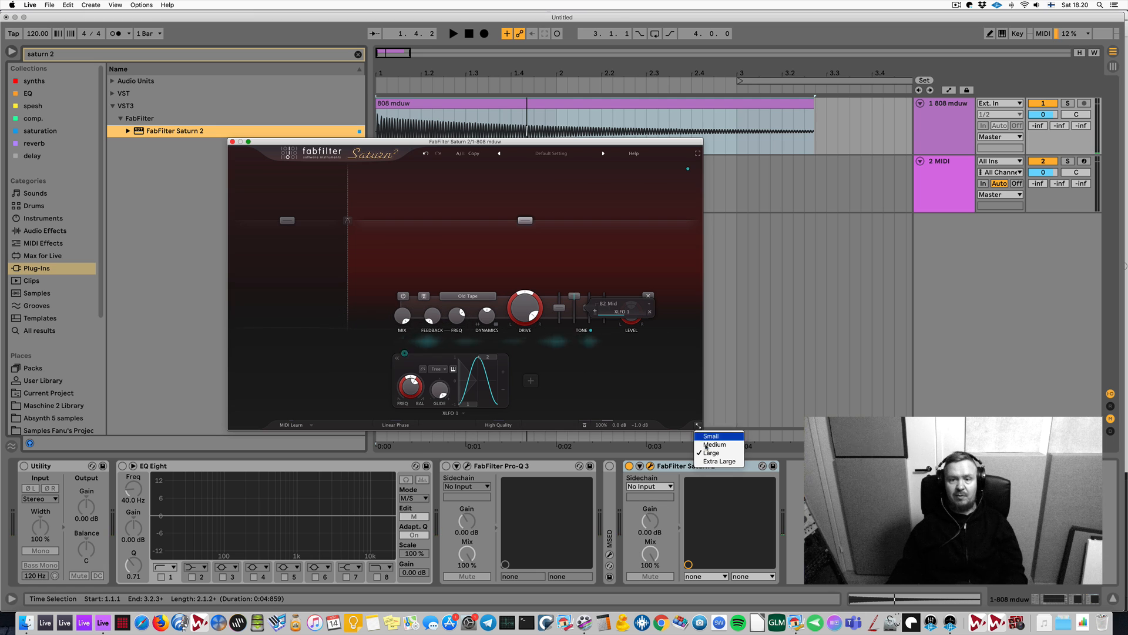
pyautogui.click(717, 462)
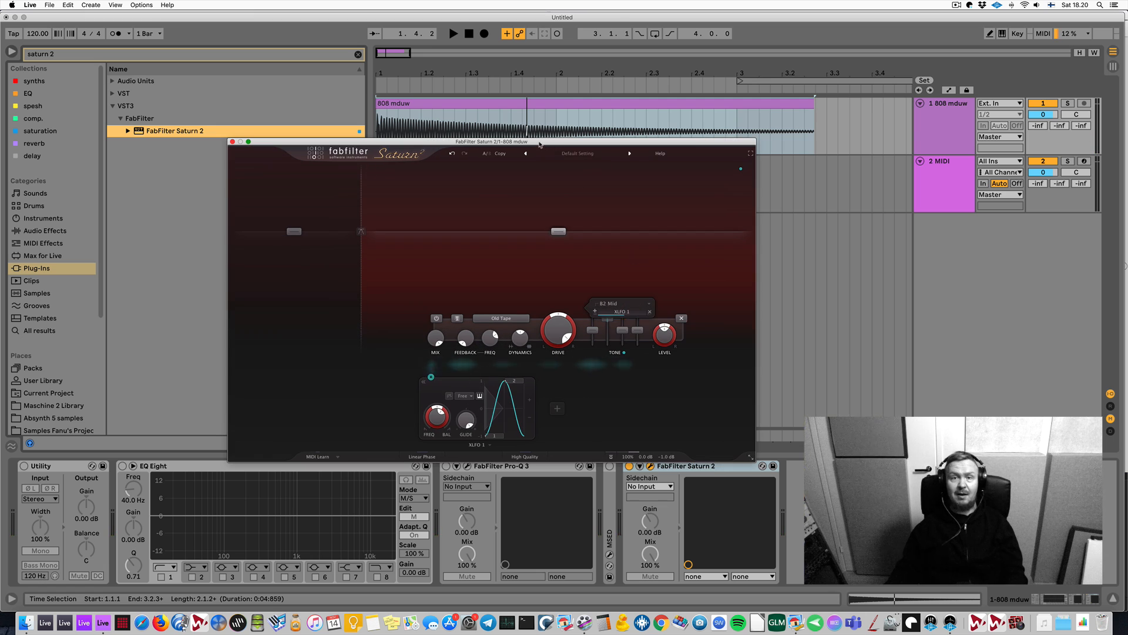
pyautogui.moveTo(540, 145); pyautogui.dragTo(480, 88)
# Mute band 2 in the three-band setup and raise band 3's level while playing the 808
pyautogui.press('space')
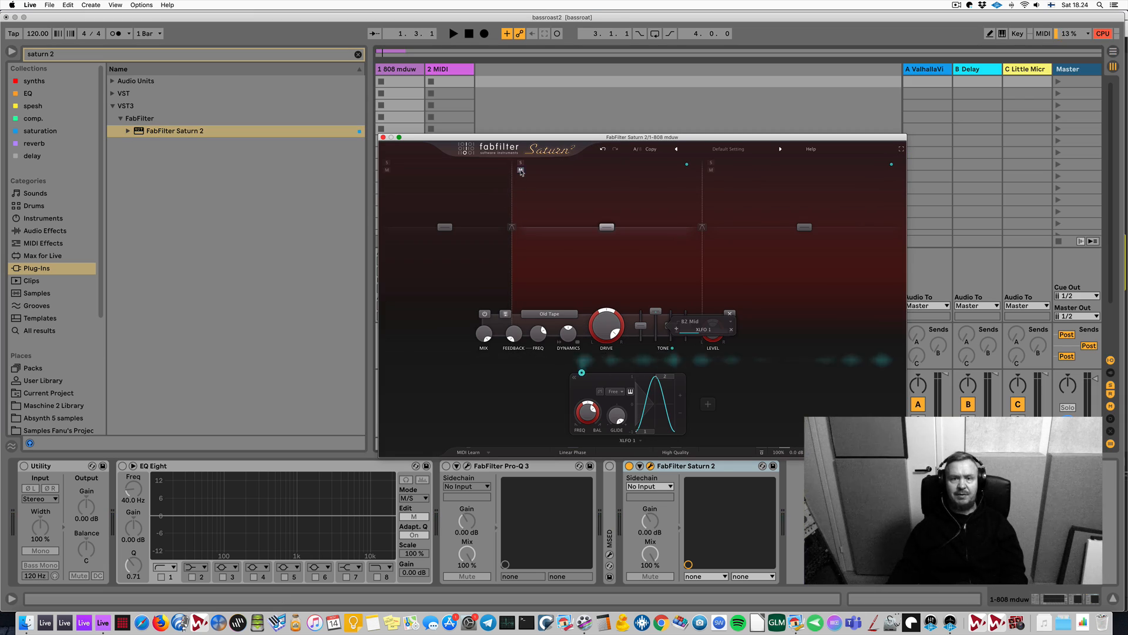
pyautogui.press('space')
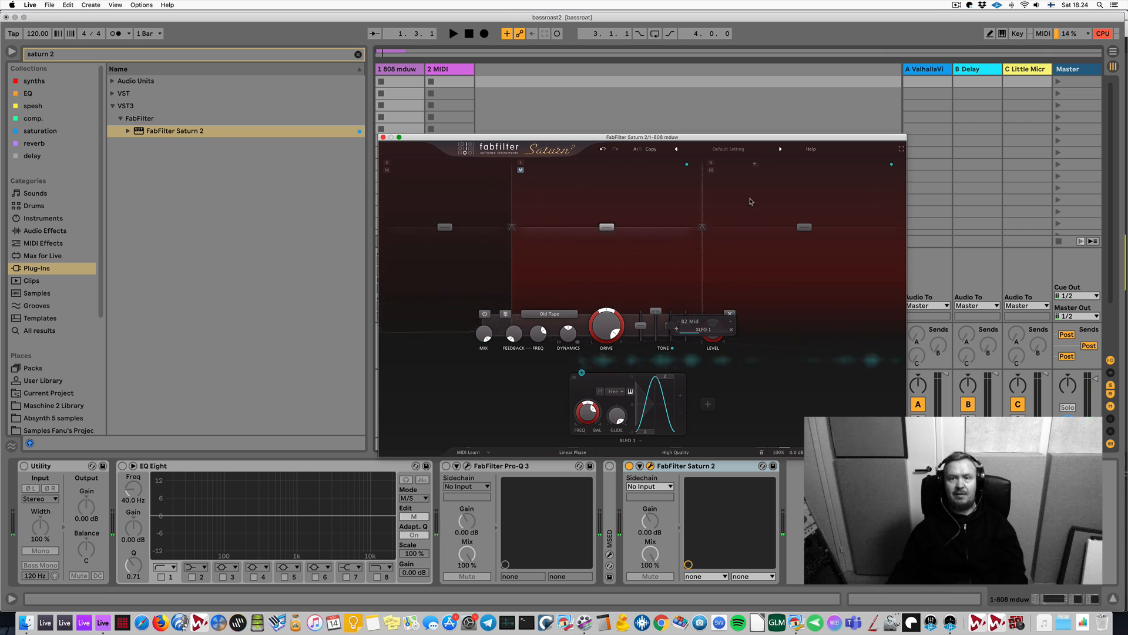
pyautogui.press('space')
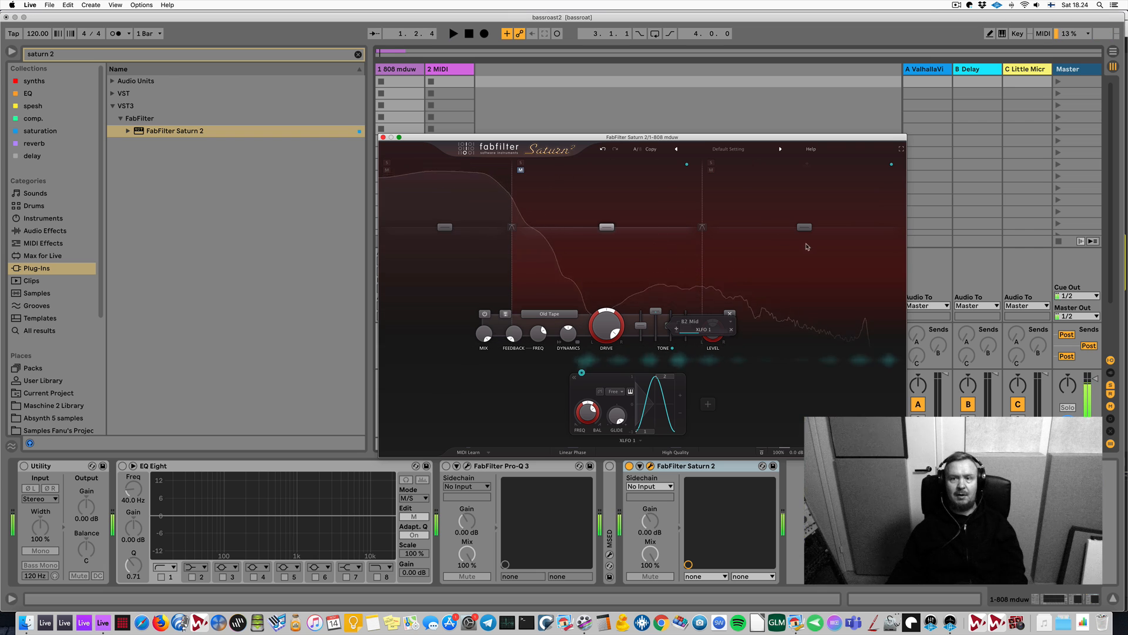
pyautogui.moveTo(804, 227)
pyautogui.mouseDown()
pyautogui.moveTo(803, 204)
pyautogui.moveTo(802, 214)
pyautogui.mouseUp()
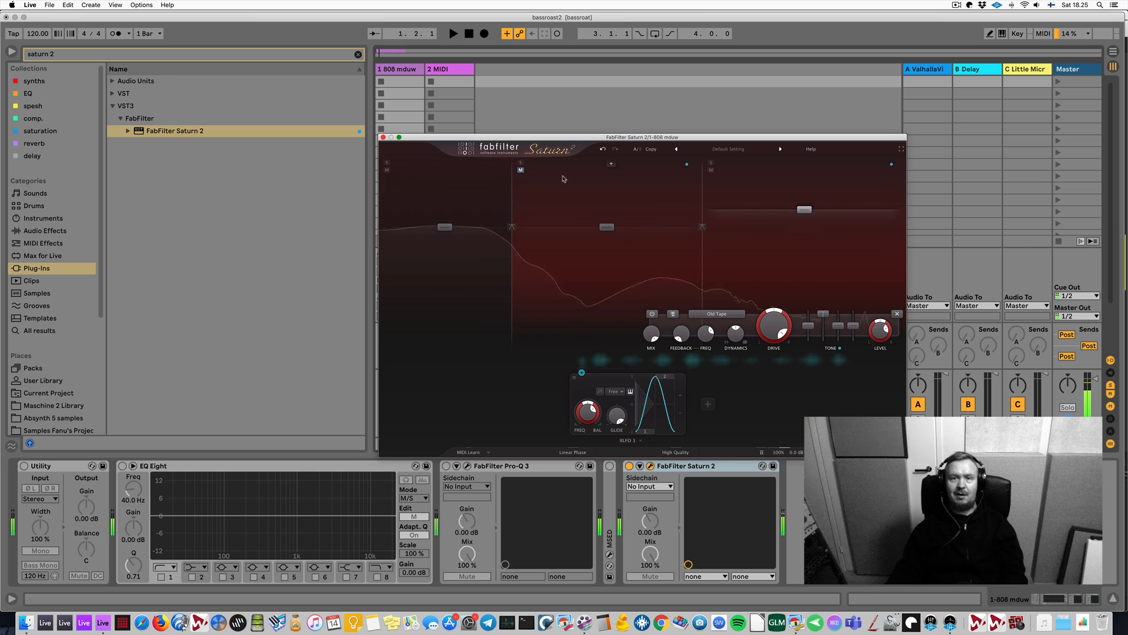
# Unmute band 2 and lower its level to about -6.4 dB during playback
pyautogui.click(521, 171)
pyautogui.press('space')
pyautogui.moveTo(605, 229); pyautogui.dragTo(604, 289)
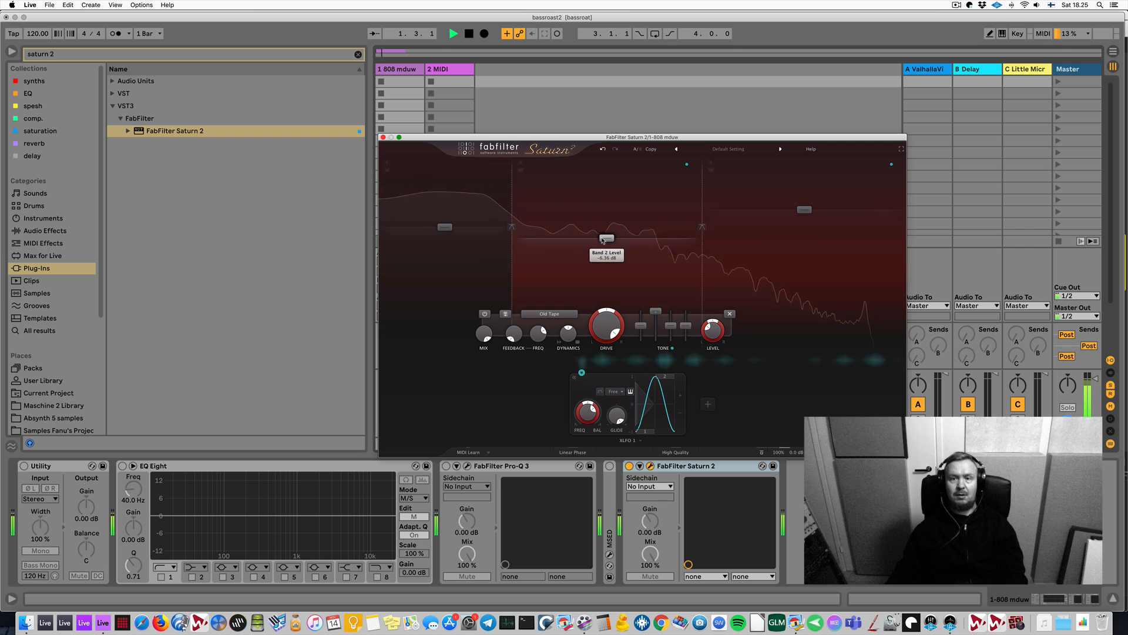
pyautogui.moveTo(604, 232); pyautogui.dragTo(605, 240)
# Remove the XLFO modulation from band 2's Mid and try lower Mid tone settings while the 808 plays
pyautogui.press('space')
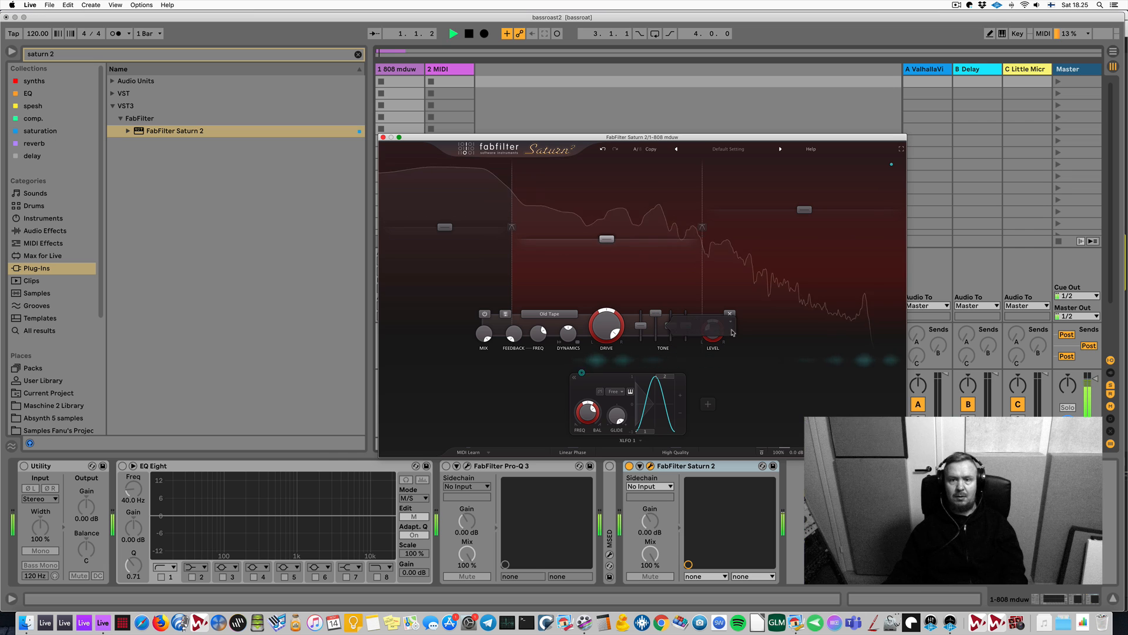
pyautogui.moveTo(658, 318); pyautogui.dragTo(658, 330)
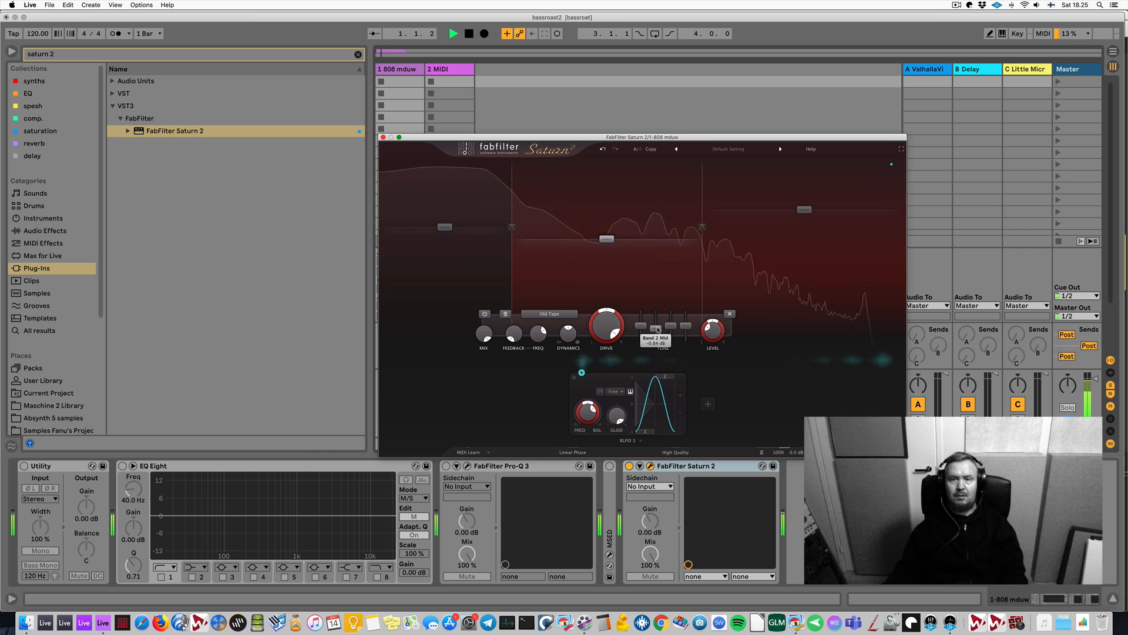
pyautogui.press('space')
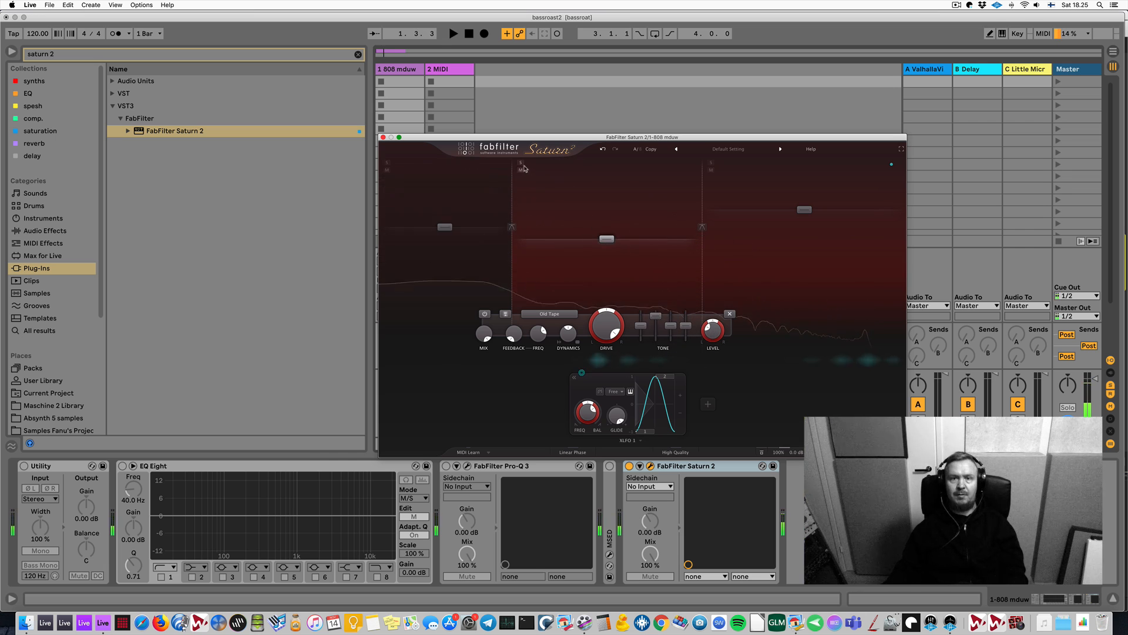
# Solo band 2 and audition its saturated part of the 808
pyautogui.click(521, 163)
pyautogui.press('space')
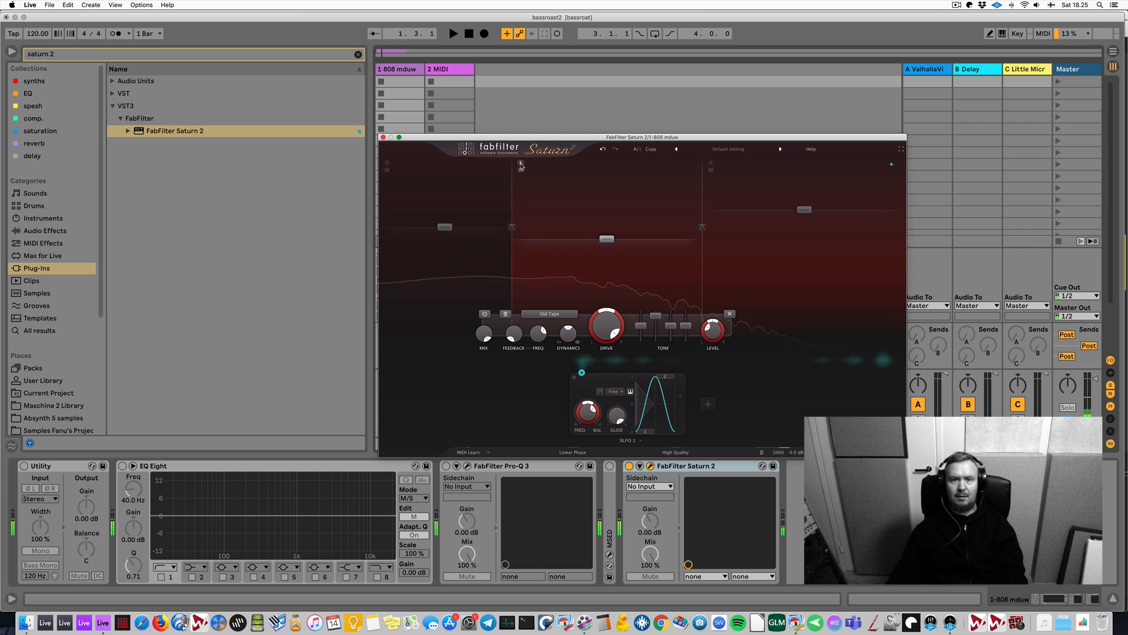
pyautogui.press('space')
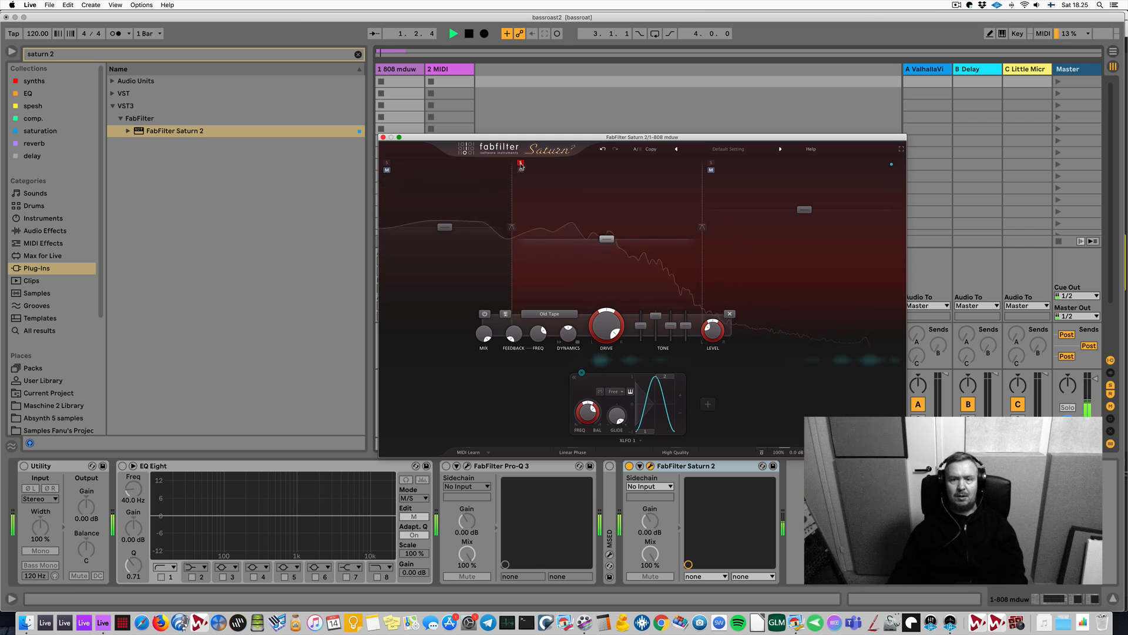
pyautogui.press('space')
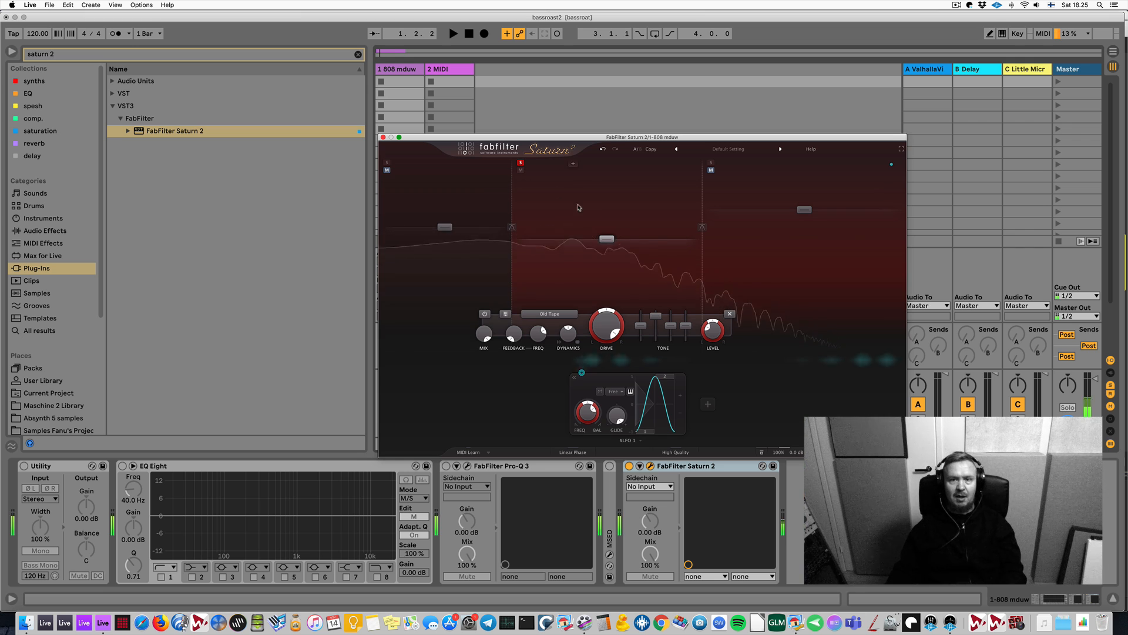
# Raise the soloed band 2's level to about +6.3 dB and play the 808
pyautogui.moveTo(607, 238); pyautogui.dragTo(606, 217)
pyautogui.press('space')
pyautogui.press('space')
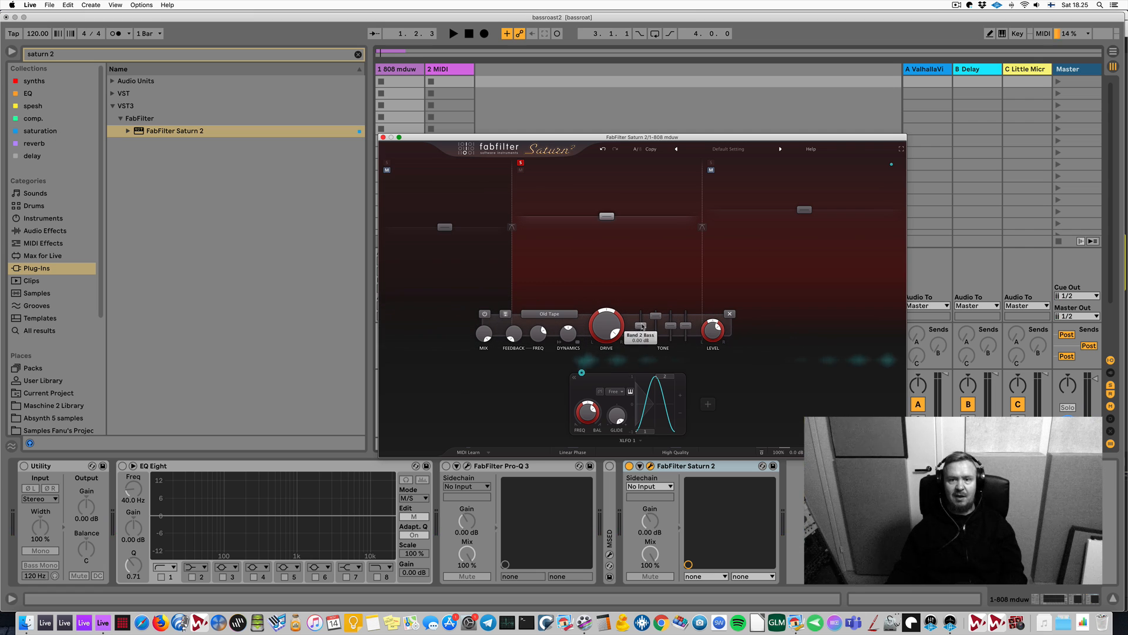
pyautogui.press('space')
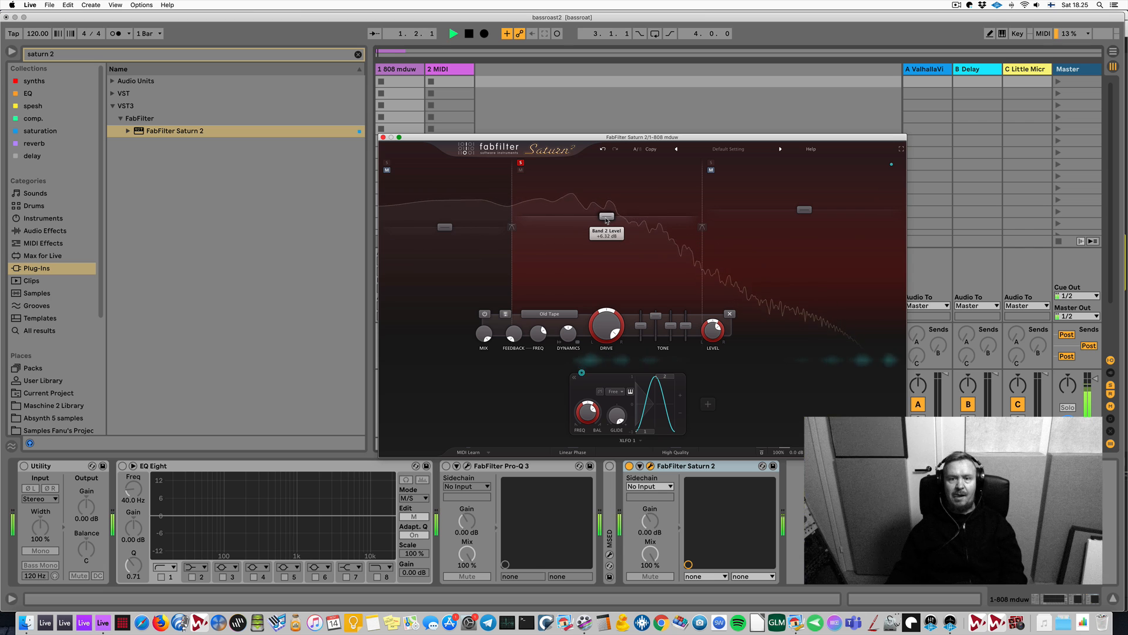
# Bypass the Saturn 2 device and play the 808 without saturation for comparison
pyautogui.press('space')
pyautogui.click(629, 466)
pyautogui.press('space')
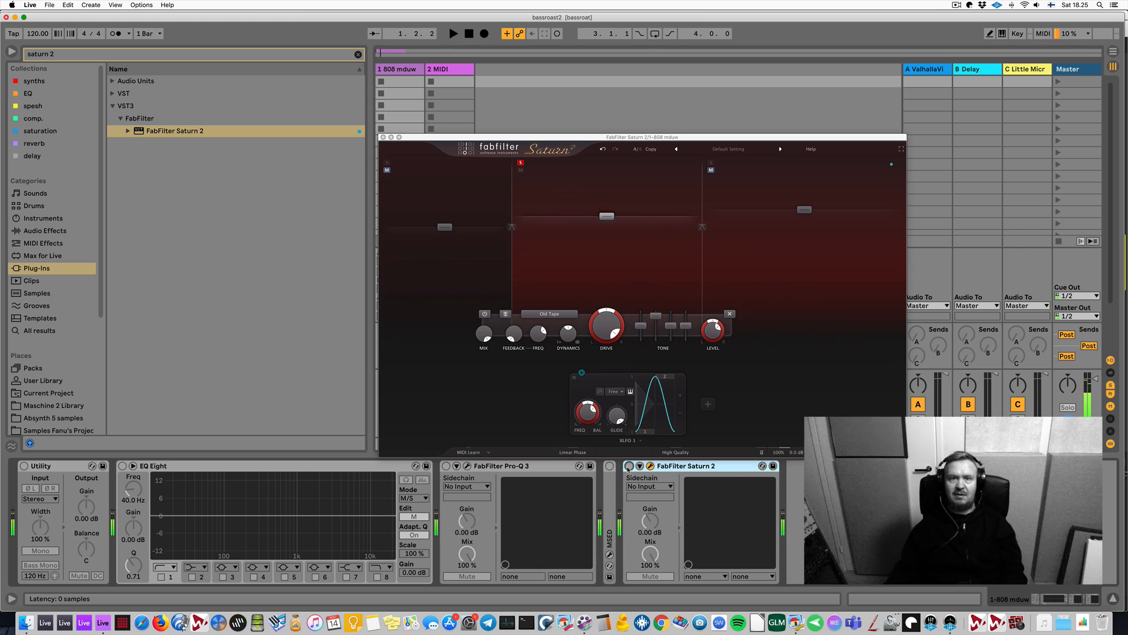
# Re-enable the Saturn 2 device, delete its XLFO 1 modulation source and play the 808
pyautogui.click(628, 466)
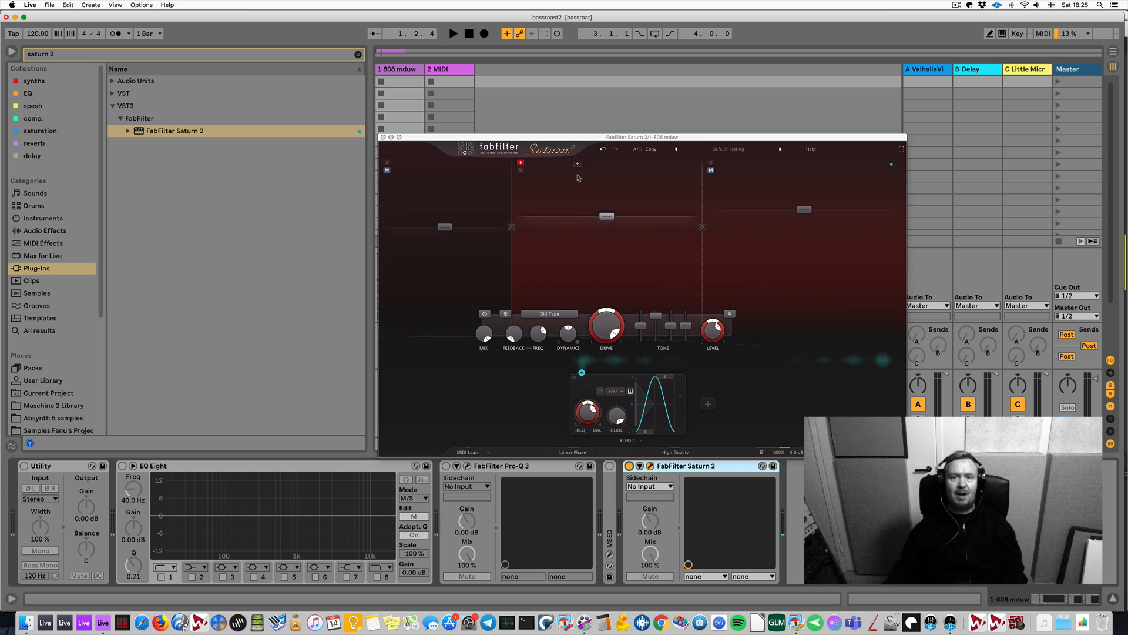
pyautogui.click(615, 249)
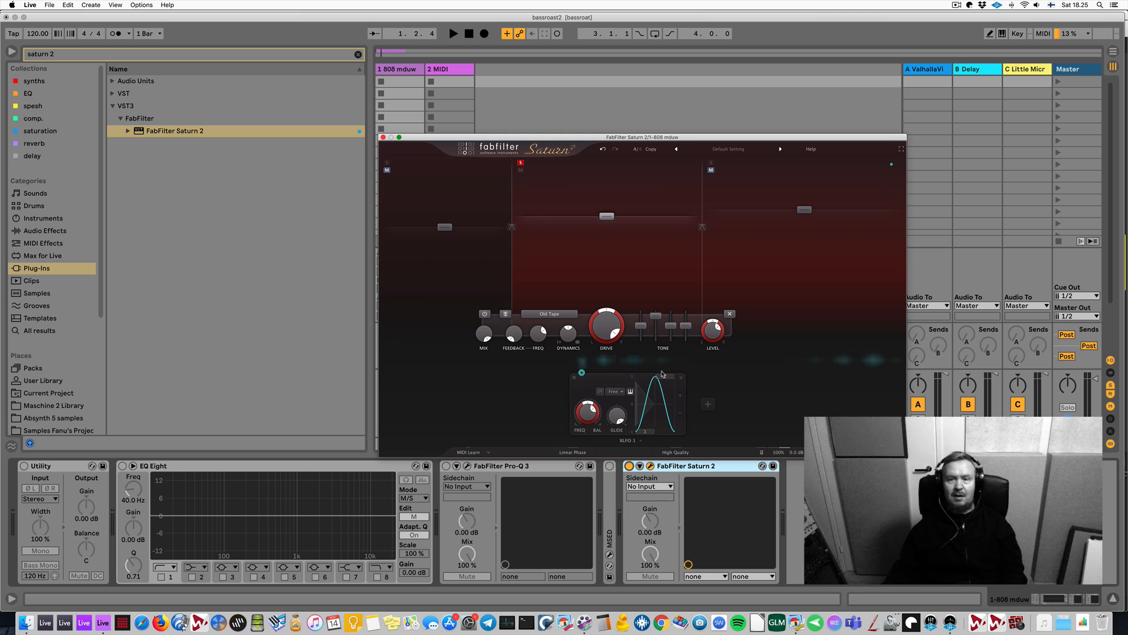
pyautogui.click(681, 381)
pyautogui.press('space')
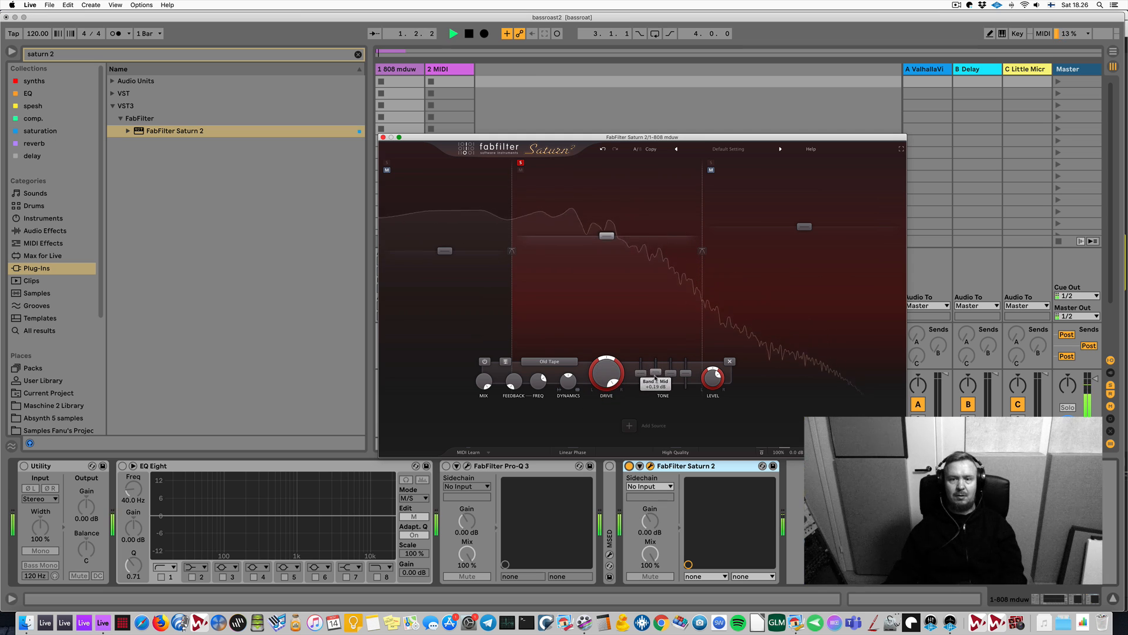
# Raise band 2's two middle tone sliders, then unsolo the band and play all bands together
pyautogui.moveTo(656, 378)
pyautogui.mouseDown()
pyautogui.moveTo(670, 386)
pyautogui.moveTo(671, 370)
pyautogui.mouseUp()
pyautogui.press('space')
pyautogui.press('space')
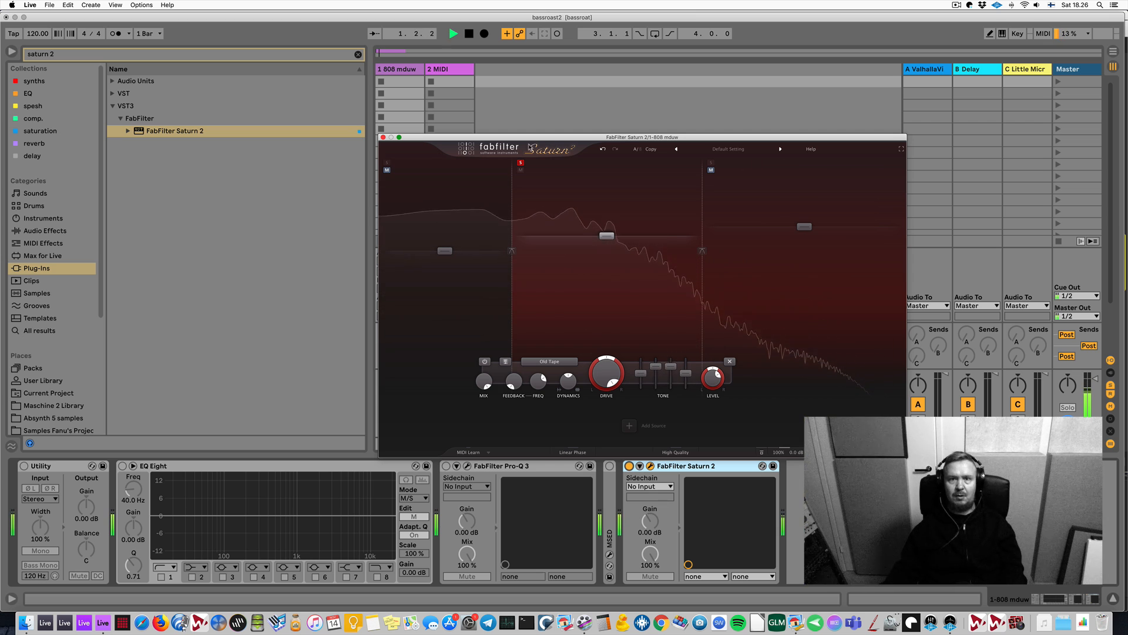
pyautogui.click(520, 162)
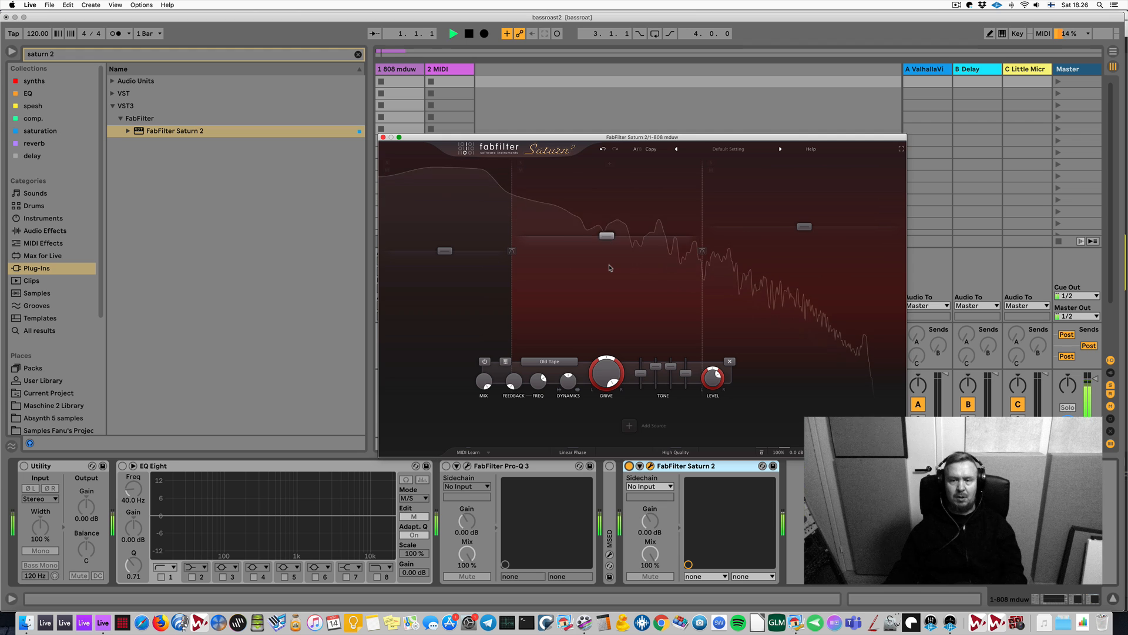
pyautogui.press('space')
# Lower band 3's level to about +8.14 dB and audition the full 808
pyautogui.moveTo(623, 140); pyautogui.dragTo(623, 91)
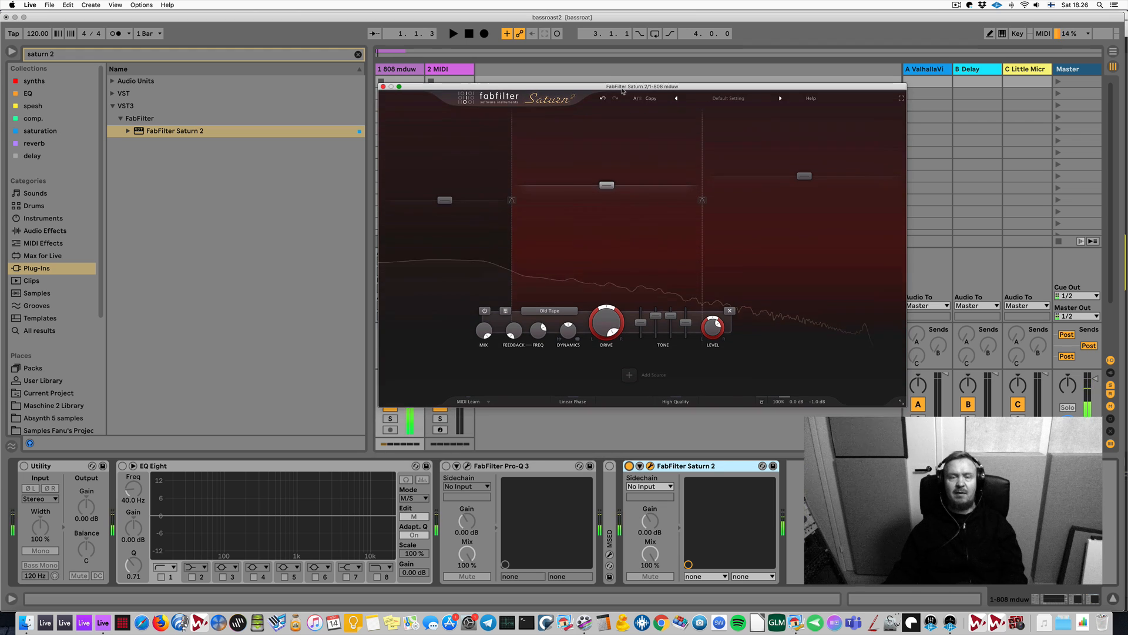
pyautogui.moveTo(809, 178); pyautogui.dragTo(809, 183)
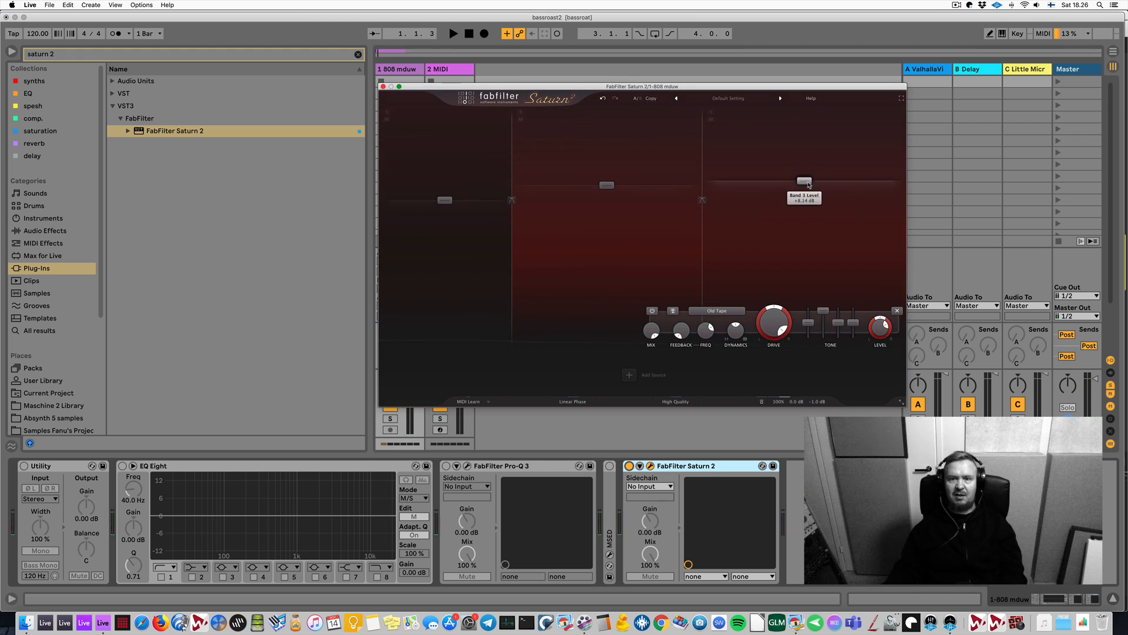
pyautogui.press('space')
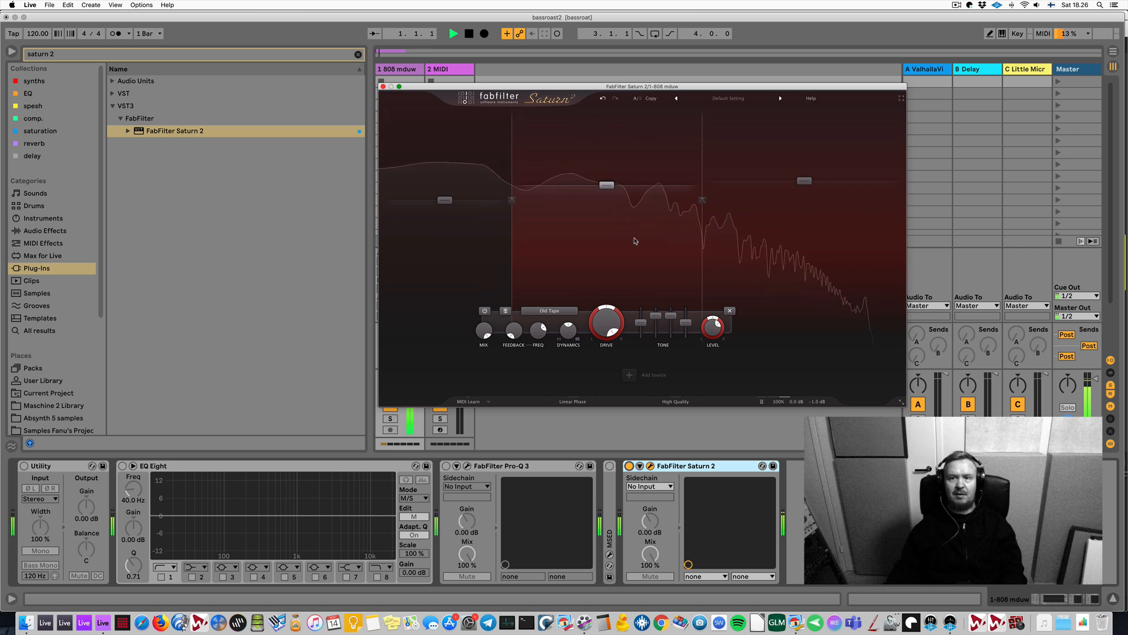
pyautogui.press('space')
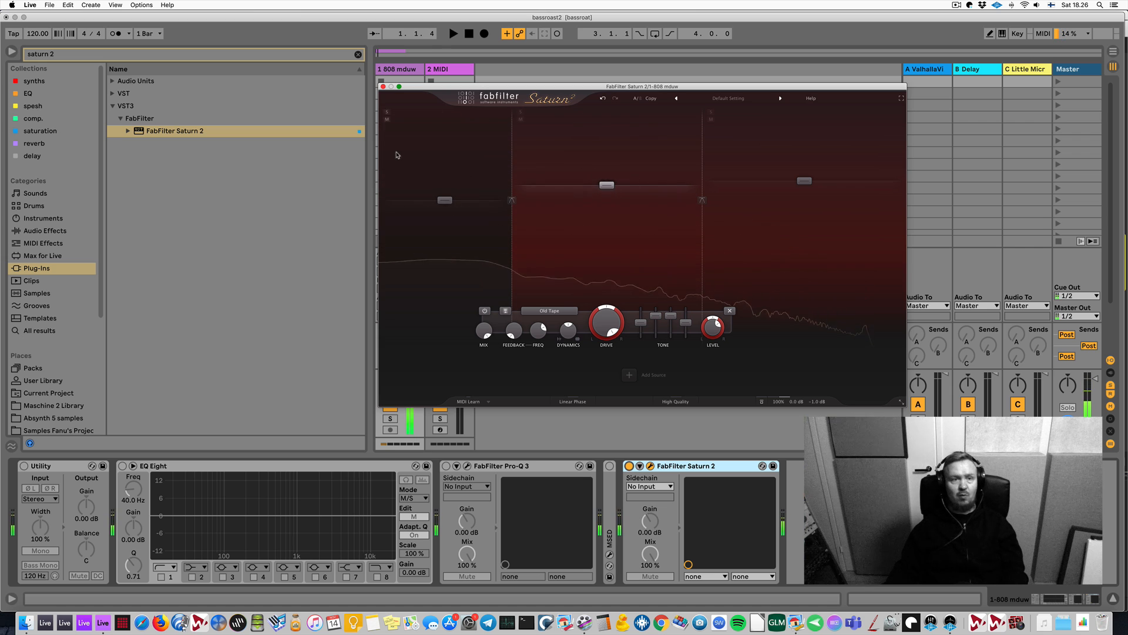
# Find the oeksound spiff plug-in with the search "spp" and load it after Saturn 2
pyautogui.click(358, 55)
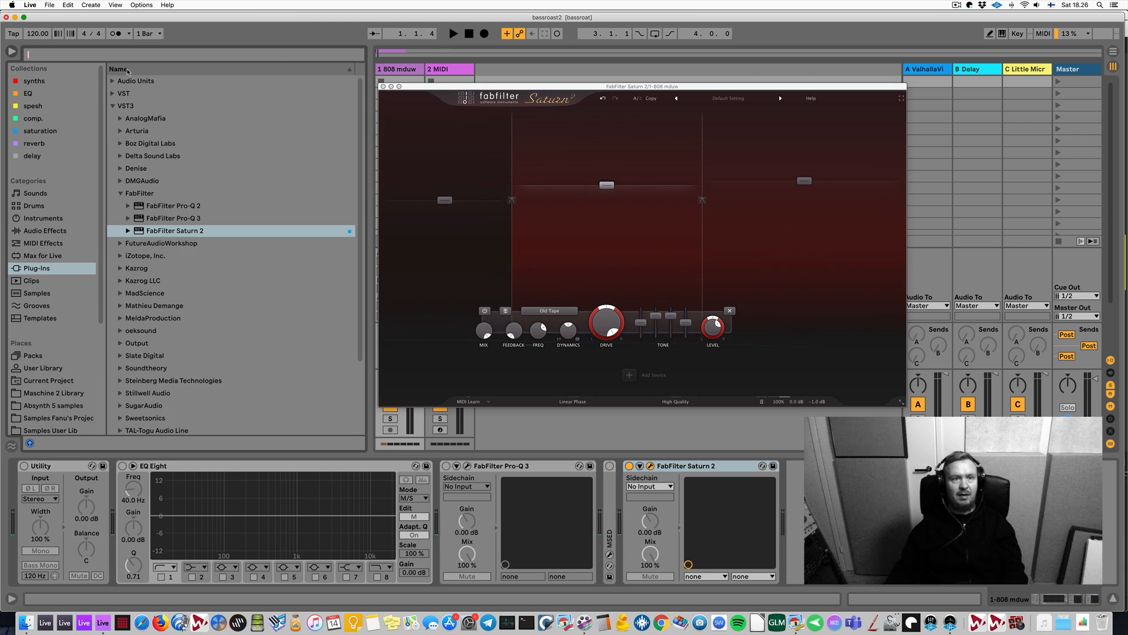
pyautogui.write('spp')
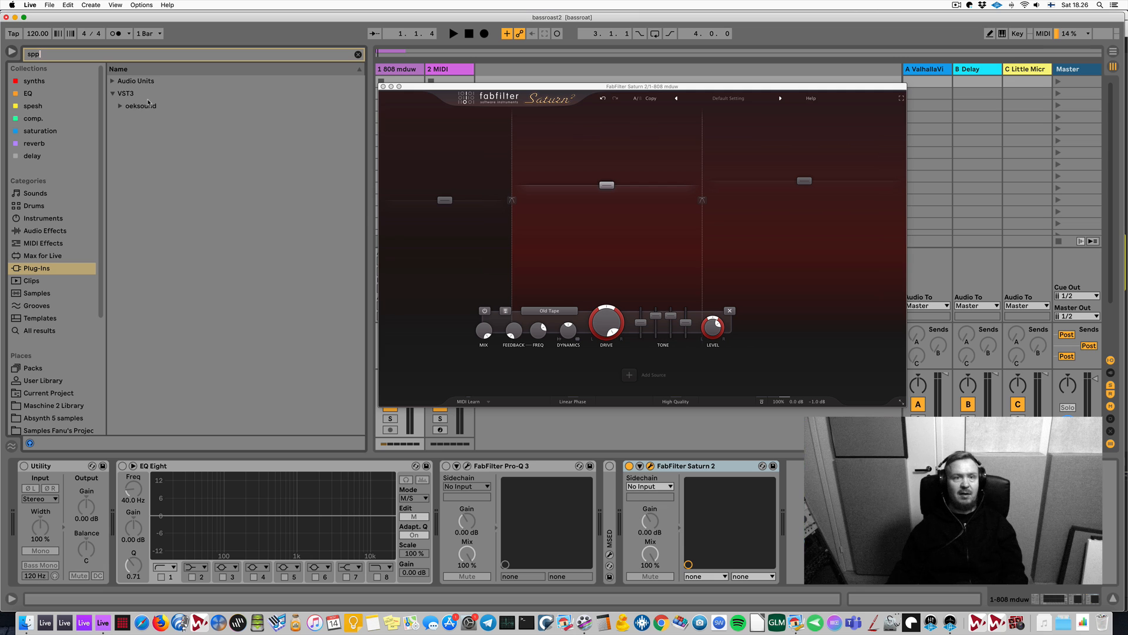
pyautogui.click(121, 109)
pyautogui.doubleClick(154, 118)
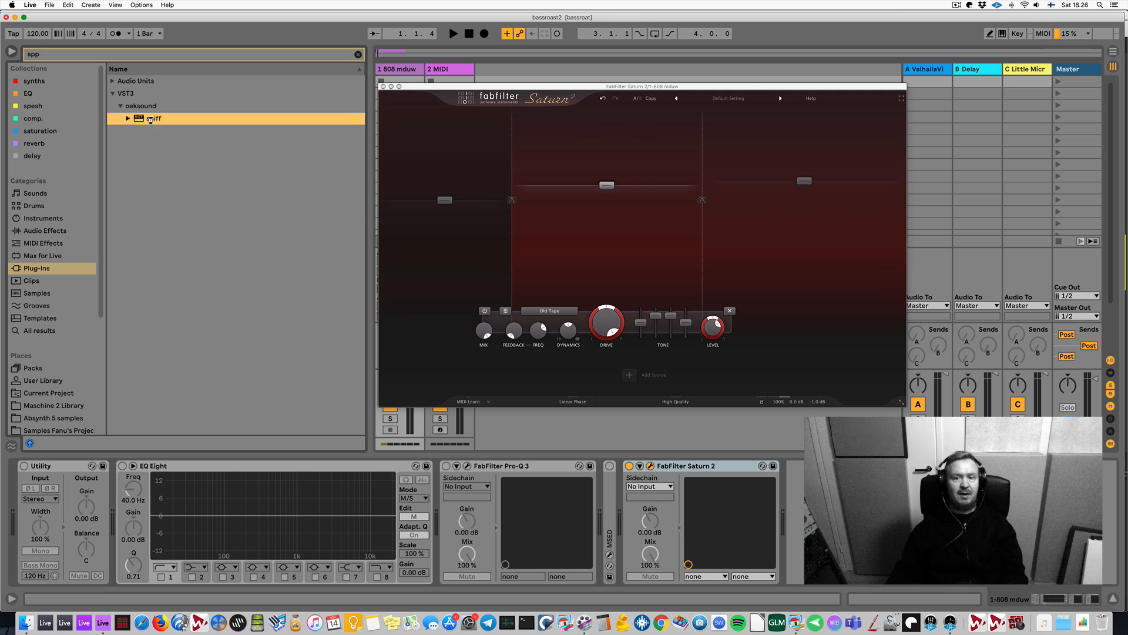
pyautogui.press('space')
pyautogui.moveTo(650, 92); pyautogui.dragTo(468, 260)
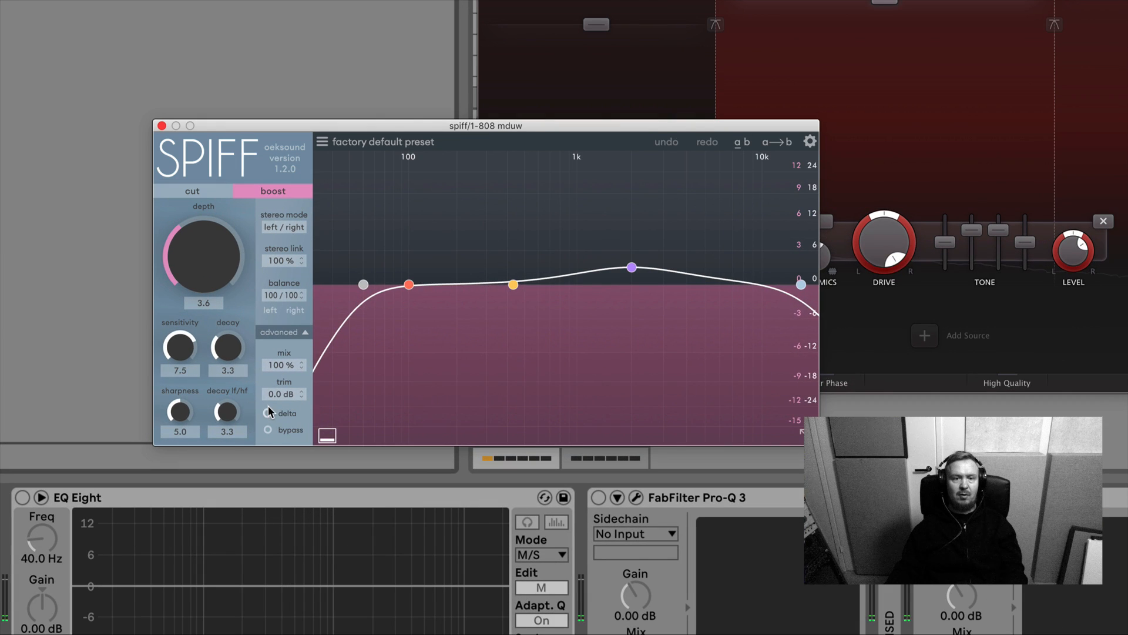
# Switch spiff to cut mode and set its depth to about 5.7 while monitoring only the delta signal
pyautogui.click(263, 417)
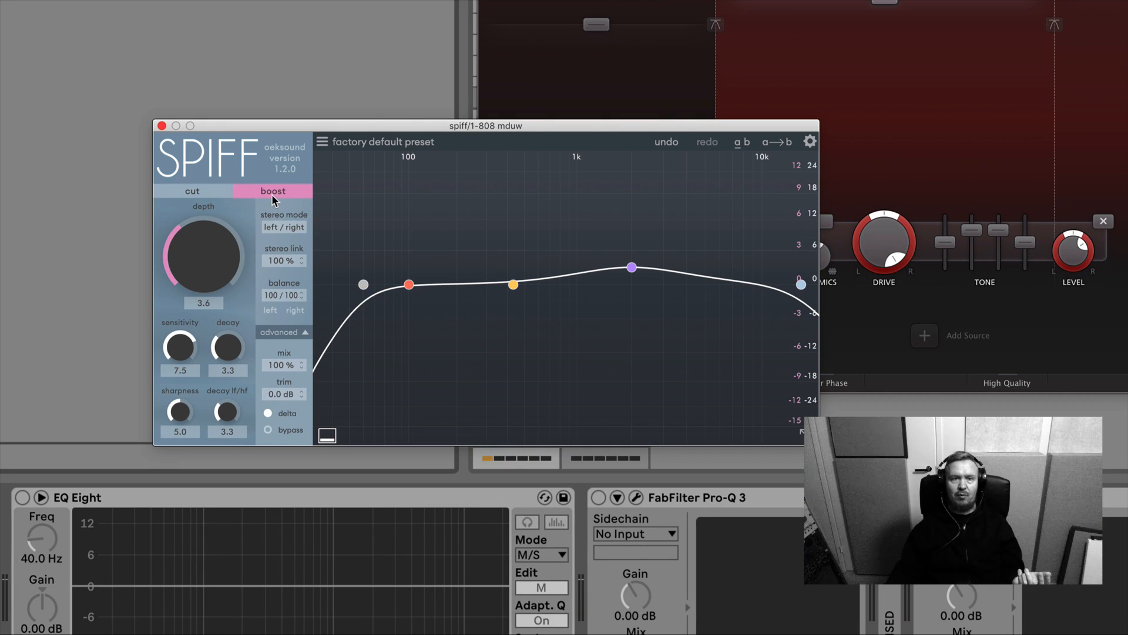
pyautogui.click(217, 191)
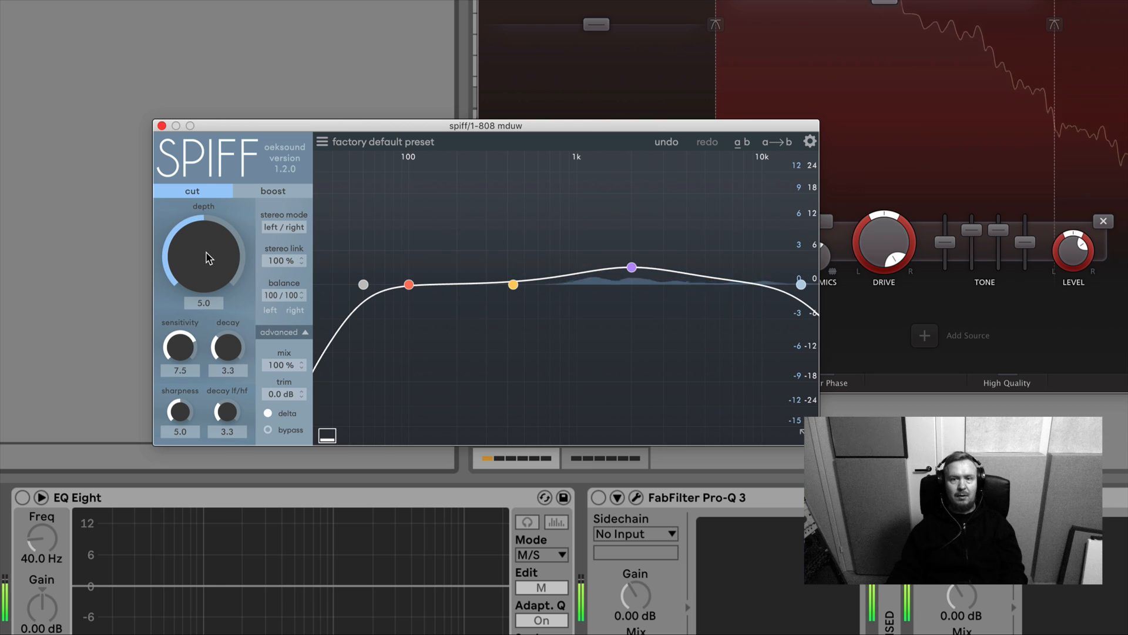
pyautogui.moveTo(206, 244); pyautogui.dragTo(207, 238)
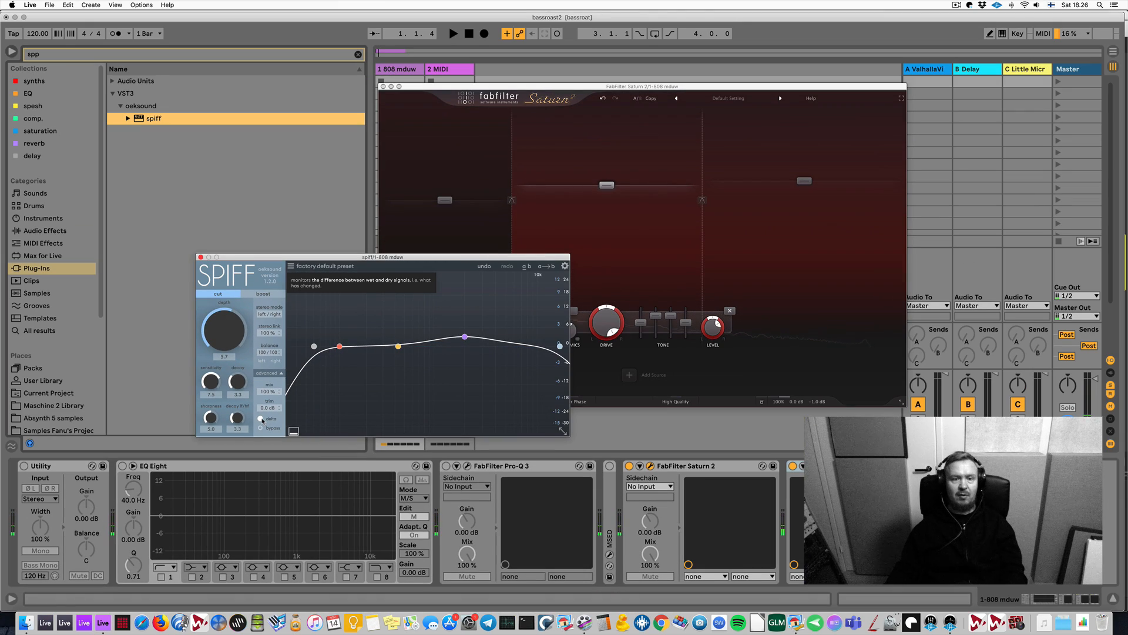
pyautogui.click(268, 413)
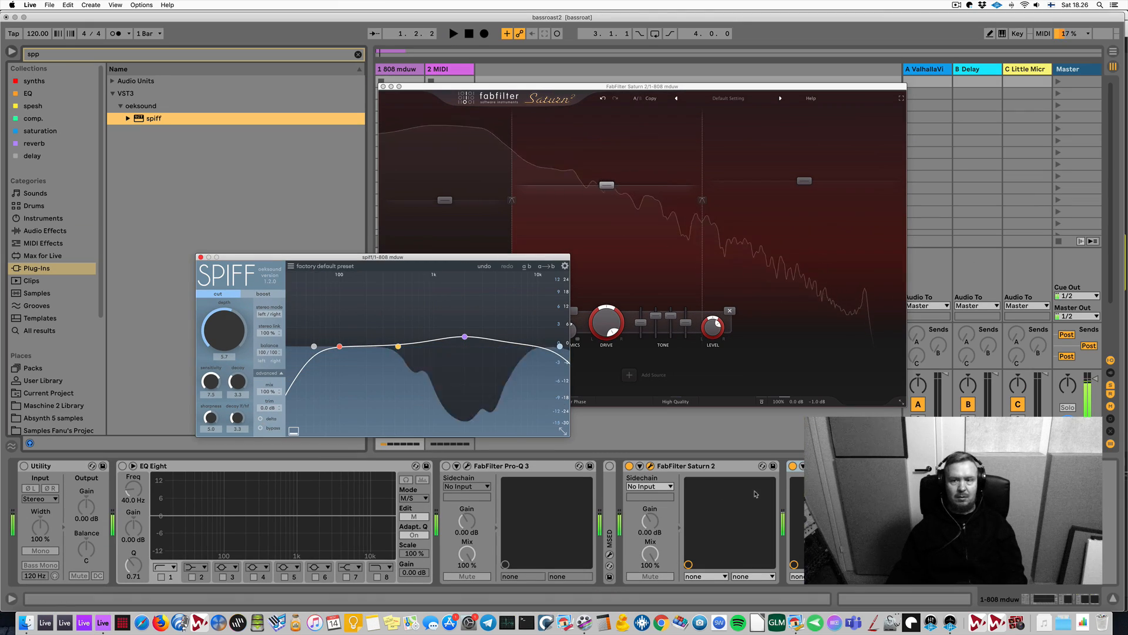
# Compare the 808 with spiff bypassed and active, and raise spiff's cut depth to about 8.8
pyautogui.click(793, 466)
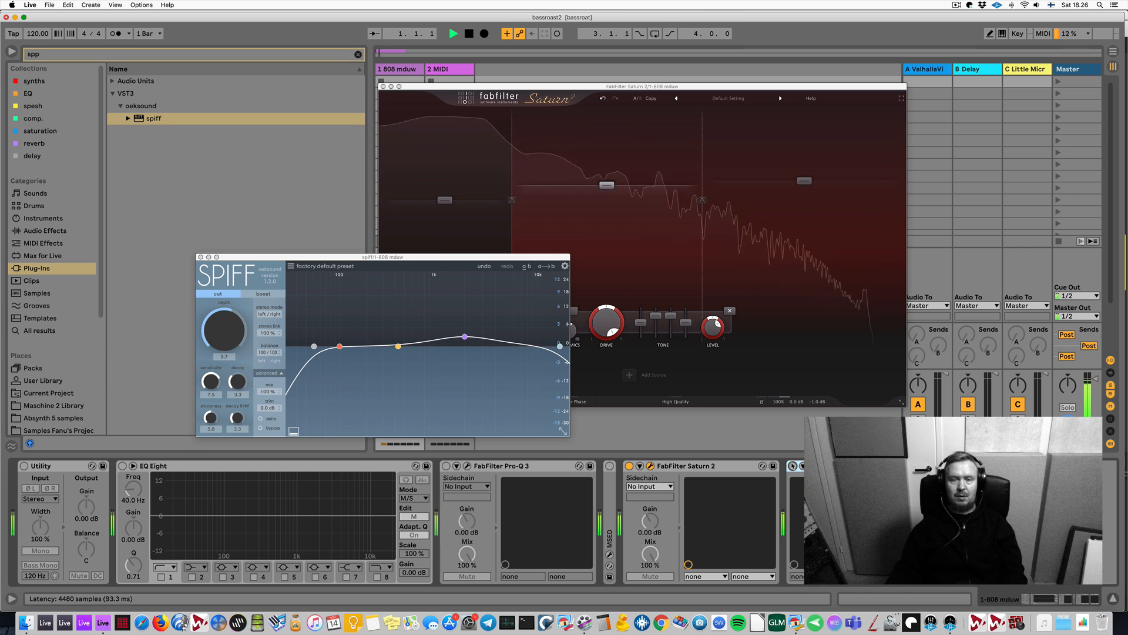
pyautogui.click(793, 466)
pyautogui.moveTo(233, 323); pyautogui.dragTo(232, 302)
pyautogui.press('space')
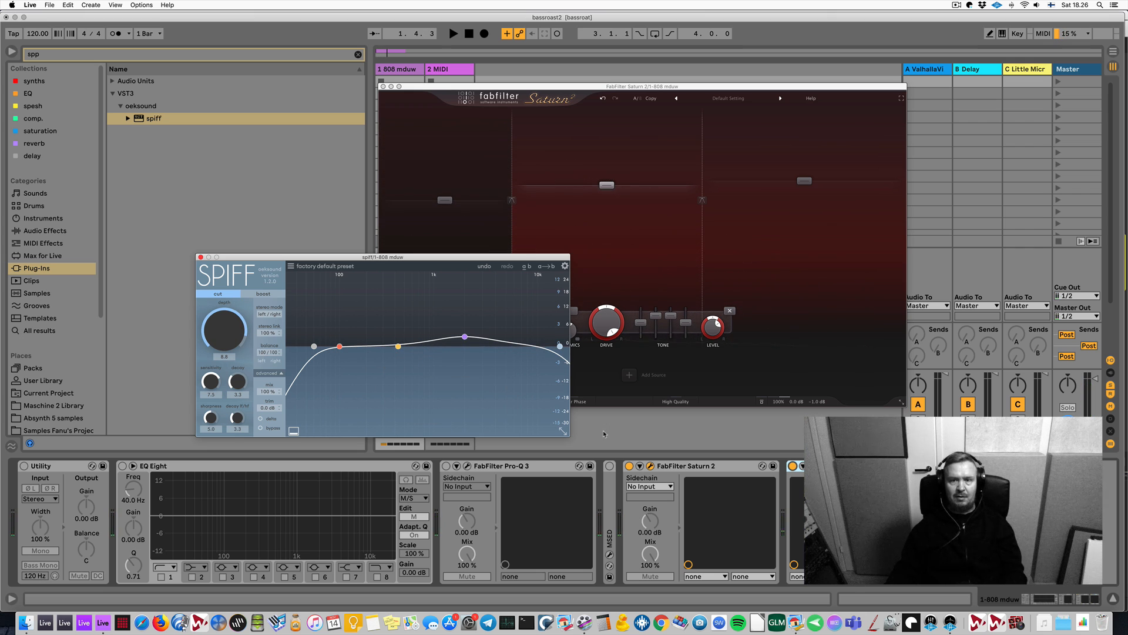
pyautogui.press('space')
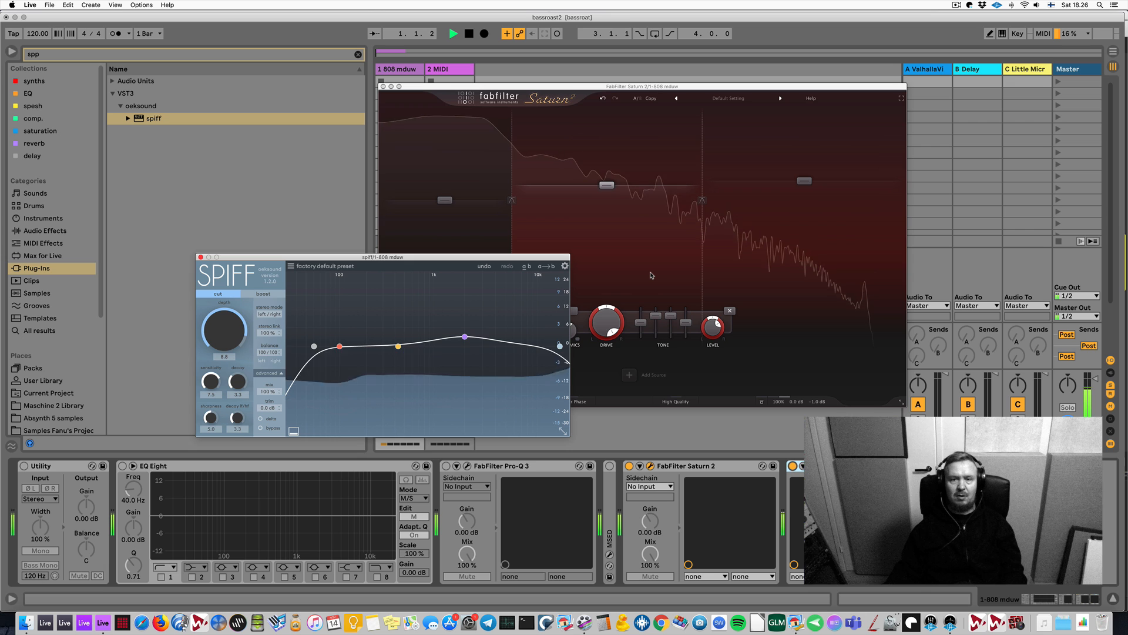
pyautogui.press('space')
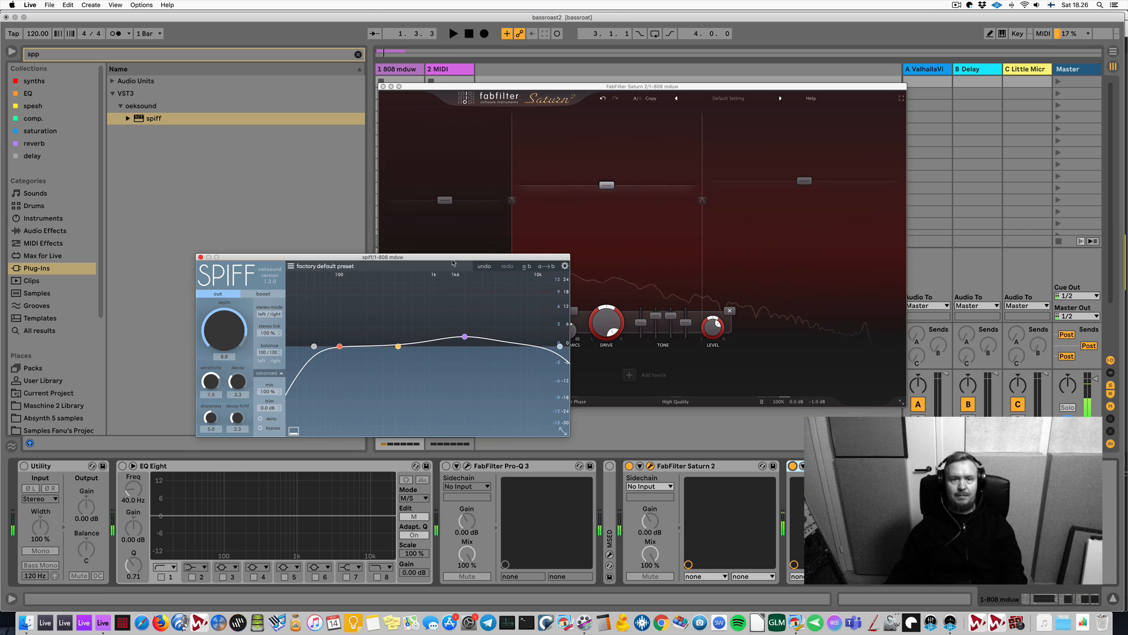
# Close the spiff and Saturn 2 plug-in windows
pyautogui.moveTo(441, 259); pyautogui.dragTo(368, 248)
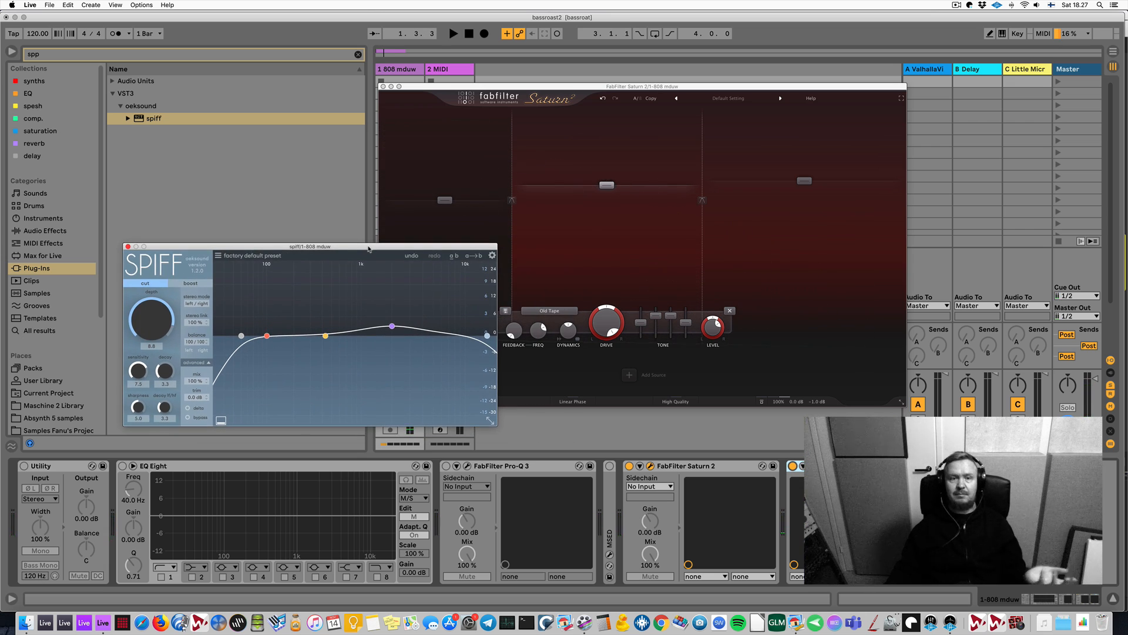
pyautogui.click(128, 247)
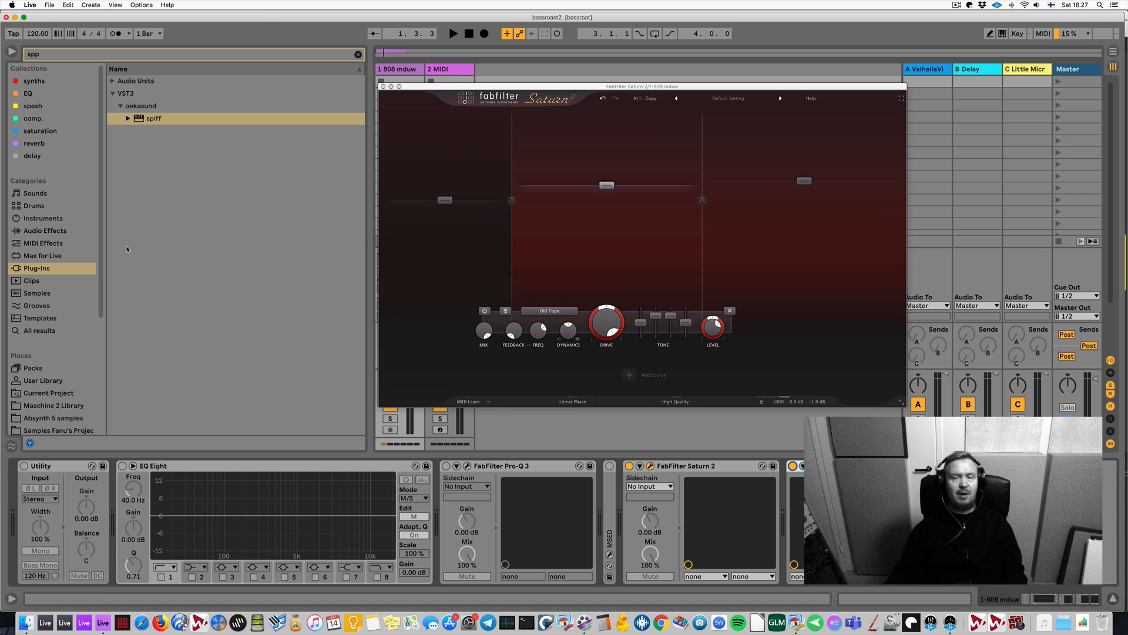
pyautogui.moveTo(450, 86); pyautogui.dragTo(209, 115)
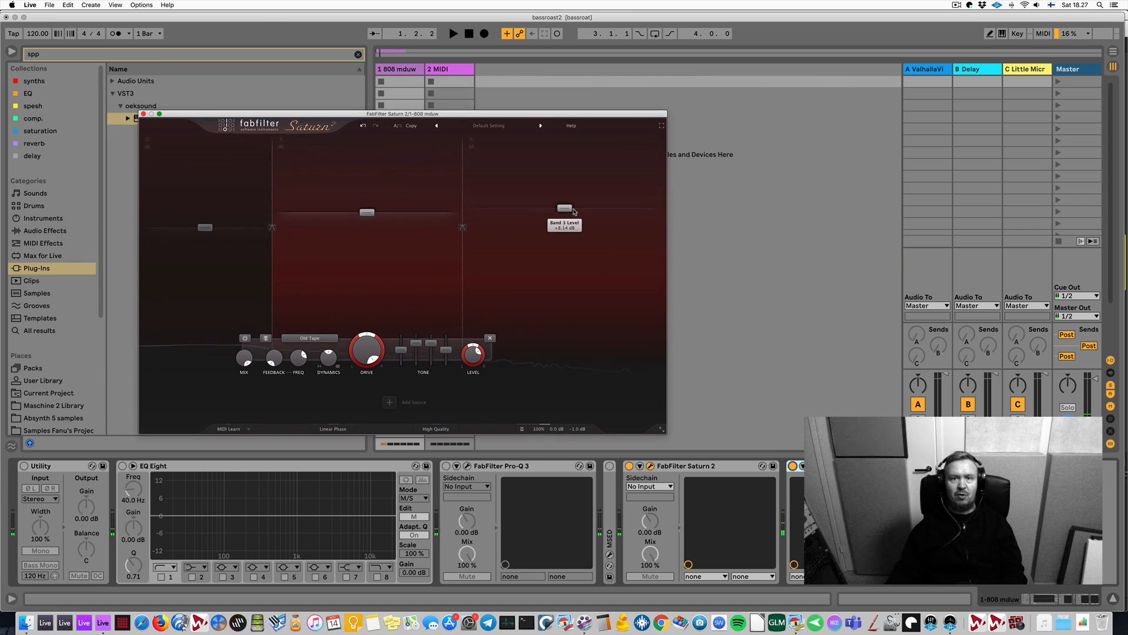
pyautogui.click(144, 114)
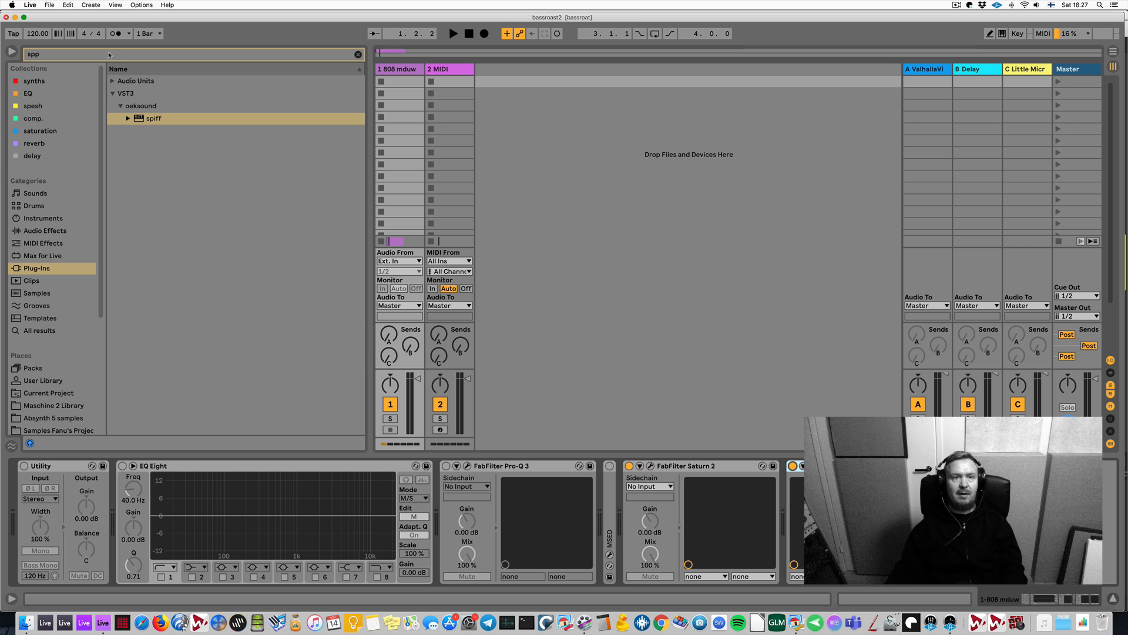
# Search the plug-ins for "saturn 2", load a second FabFilter Saturn 2 after spiff and play the 808
pyautogui.click(106, 56)
pyautogui.write('saturn 2')
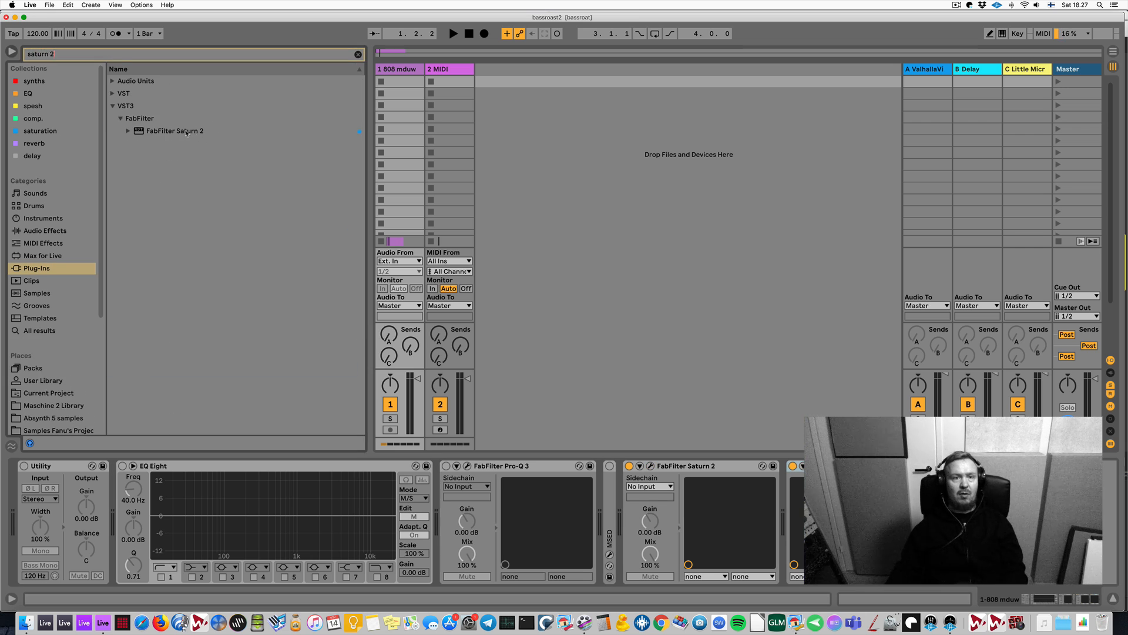
pyautogui.doubleClick(187, 132)
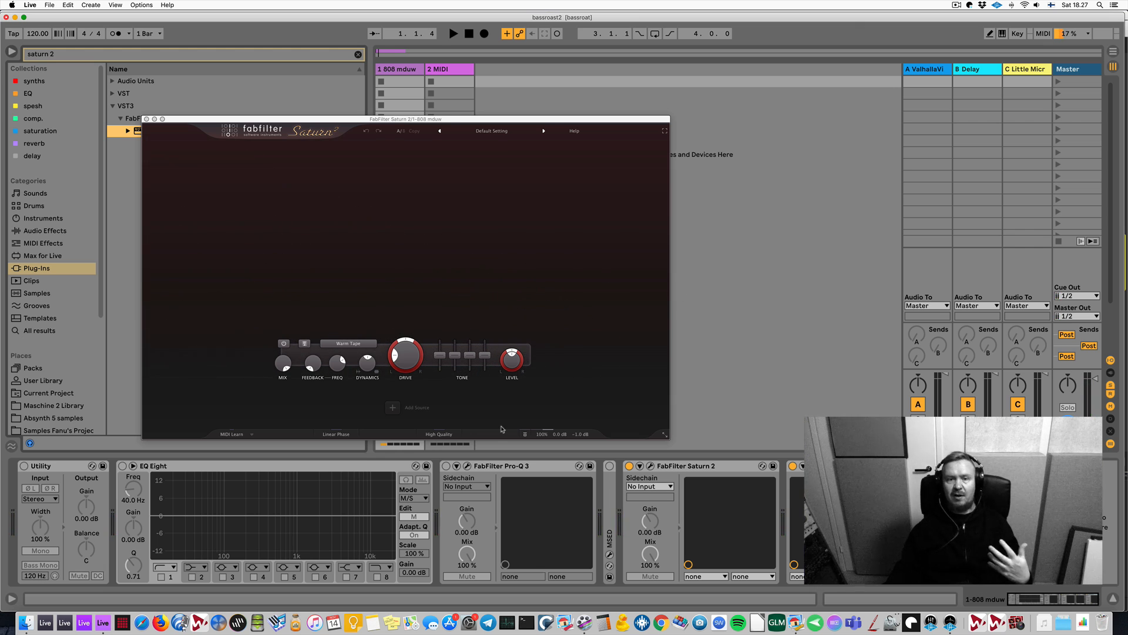
pyautogui.press('space')
pyautogui.press('space')
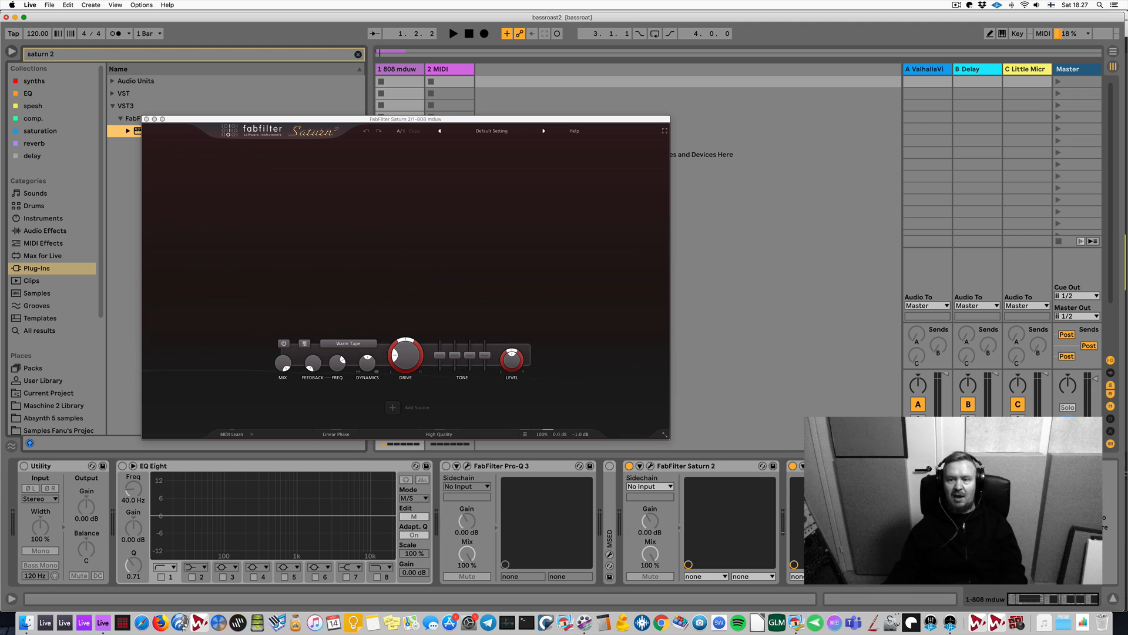
# Split the second Saturn 2 into two bands and slightly raise the upper band's level while playing
pyautogui.click(361, 146)
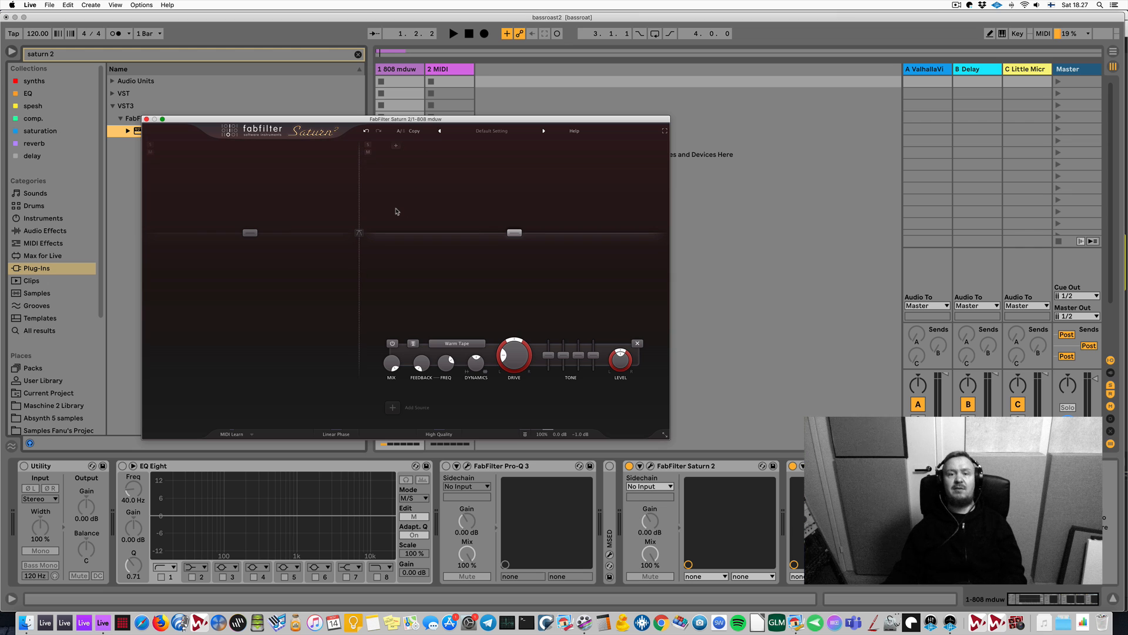
pyautogui.press('space')
pyautogui.moveTo(516, 234)
pyautogui.mouseDown()
pyautogui.moveTo(516, 219)
pyautogui.moveTo(516, 228)
pyautogui.mouseUp()
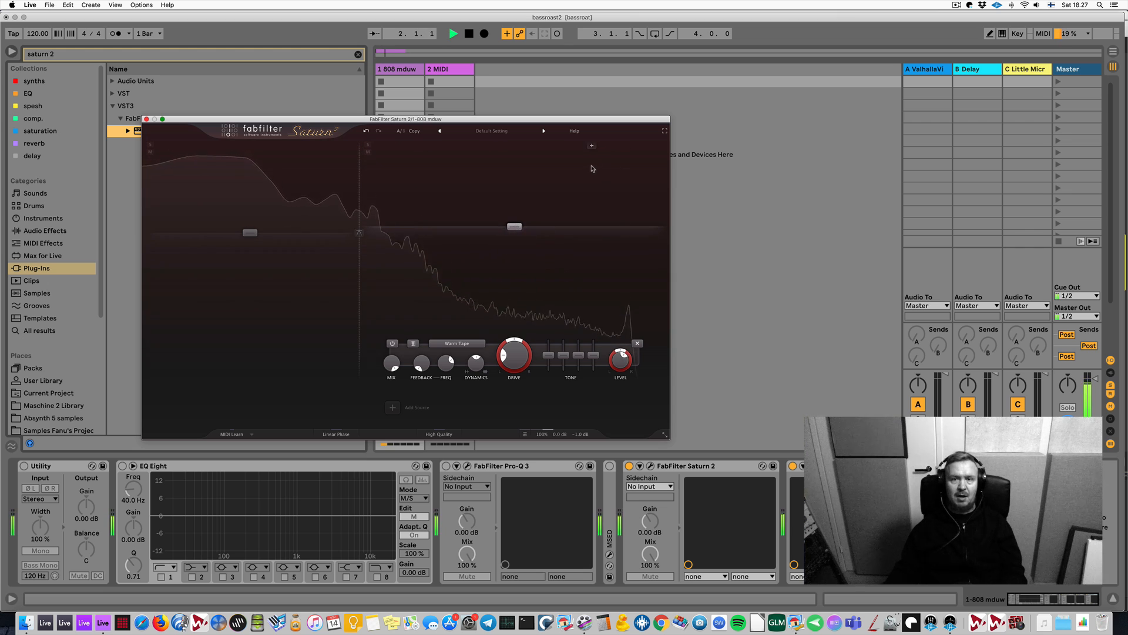
pyautogui.press('space')
# Add a third high band, pull its level far down and move its crossover to about 3.2 kHz
pyautogui.click(591, 148)
pyautogui.moveTo(630, 227); pyautogui.dragTo(616, 308)
pyautogui.press('space')
pyautogui.moveTo(590, 224); pyautogui.dragTo(522, 224)
pyautogui.press('space')
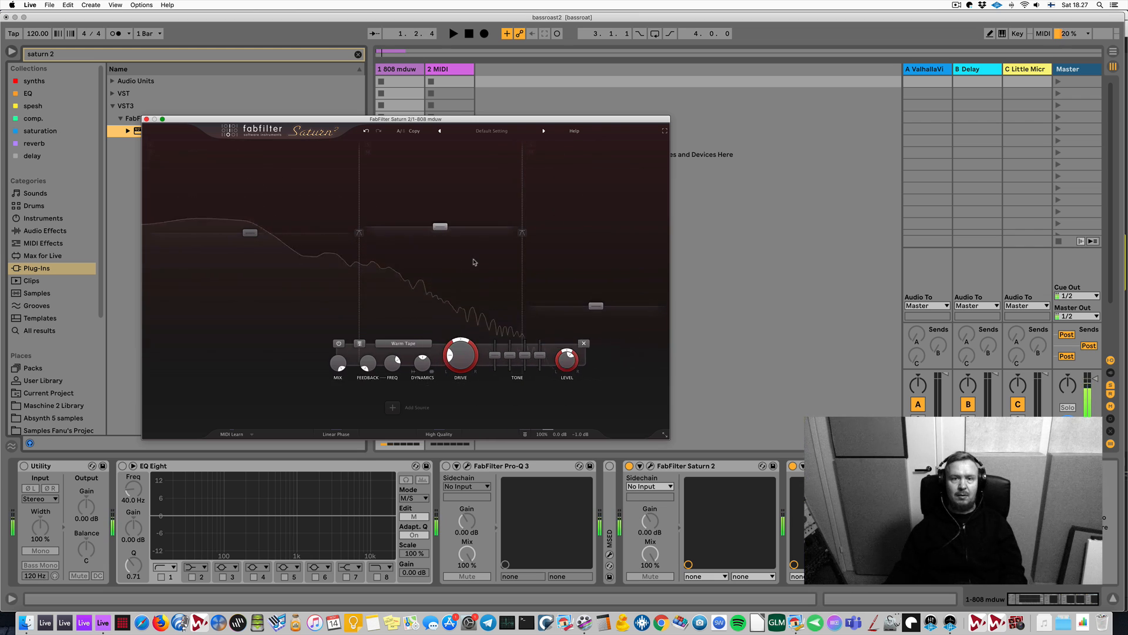
# Drive the Warm Tape middle band hard and raise the crossover between bands 2 and 3 to about 4156 Hz
pyautogui.moveTo(440, 355); pyautogui.dragTo(437, 283)
pyautogui.press('space')
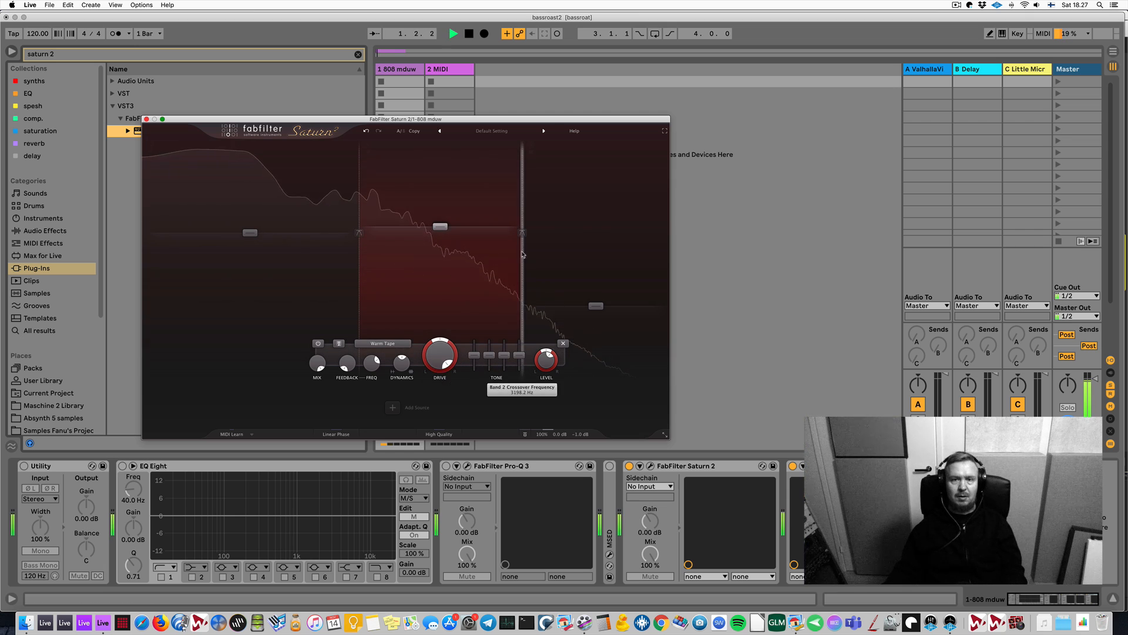
pyautogui.click(522, 233)
pyautogui.click(523, 233)
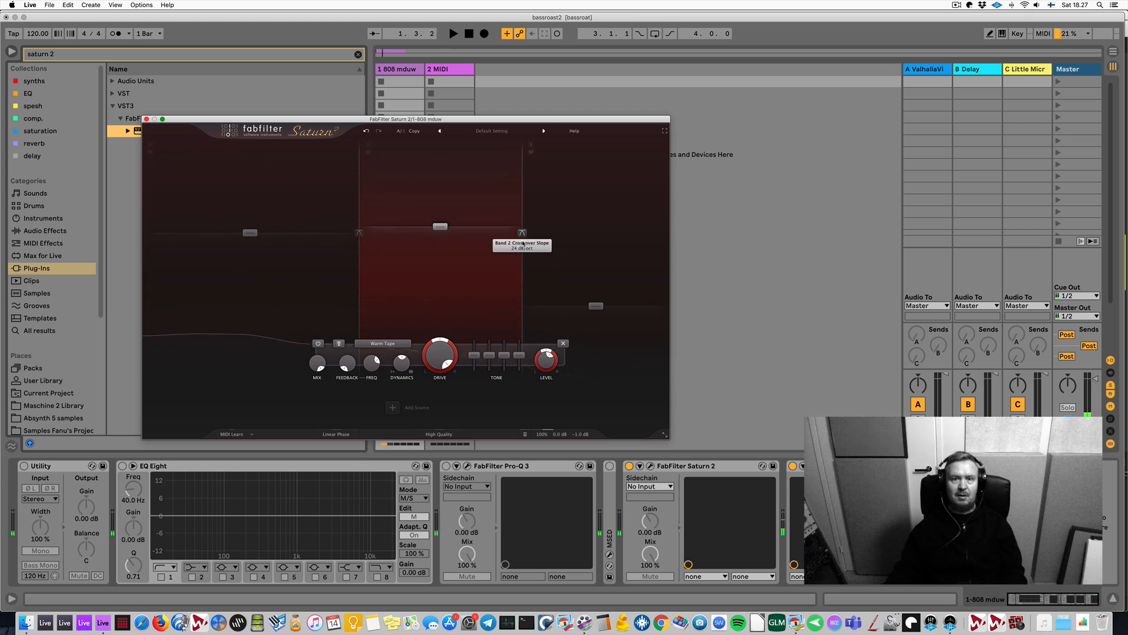
pyautogui.moveTo(523, 272); pyautogui.dragTo(546, 272)
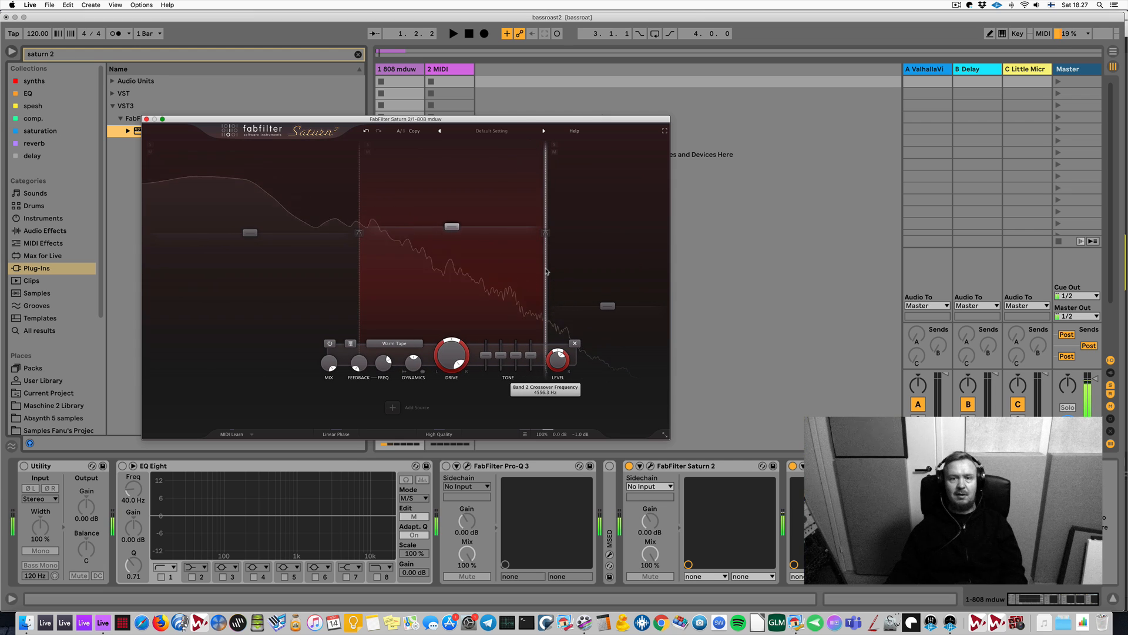
# Delete the unused devices ahead of the first Saturn 2, from Utility through the MSED device
pyautogui.click(325, 468)
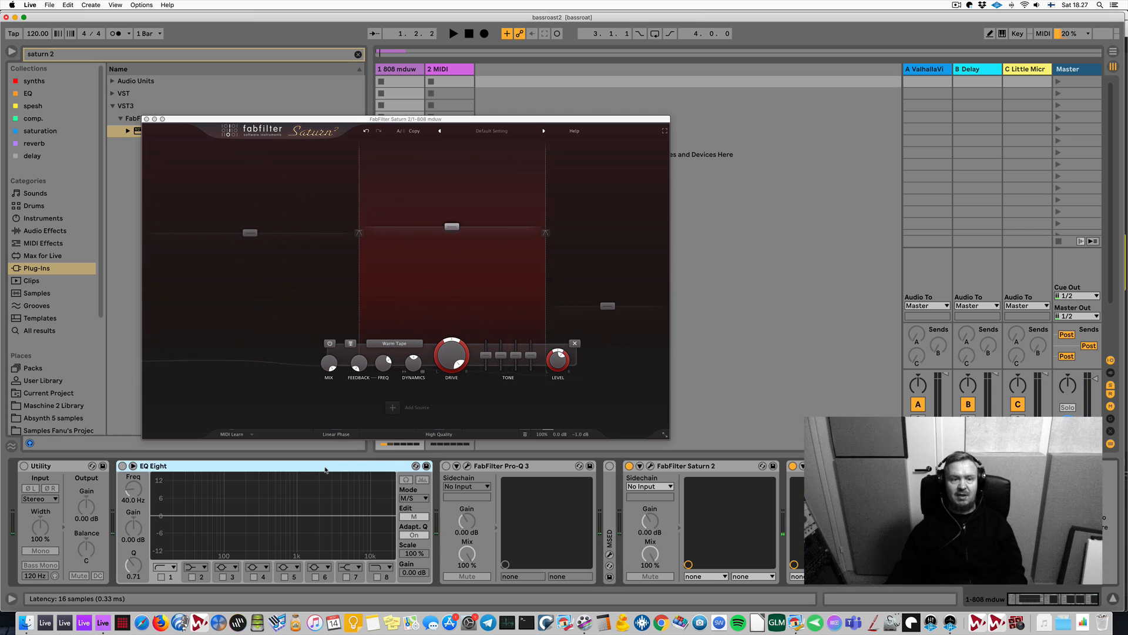
pyautogui.click(62, 467)
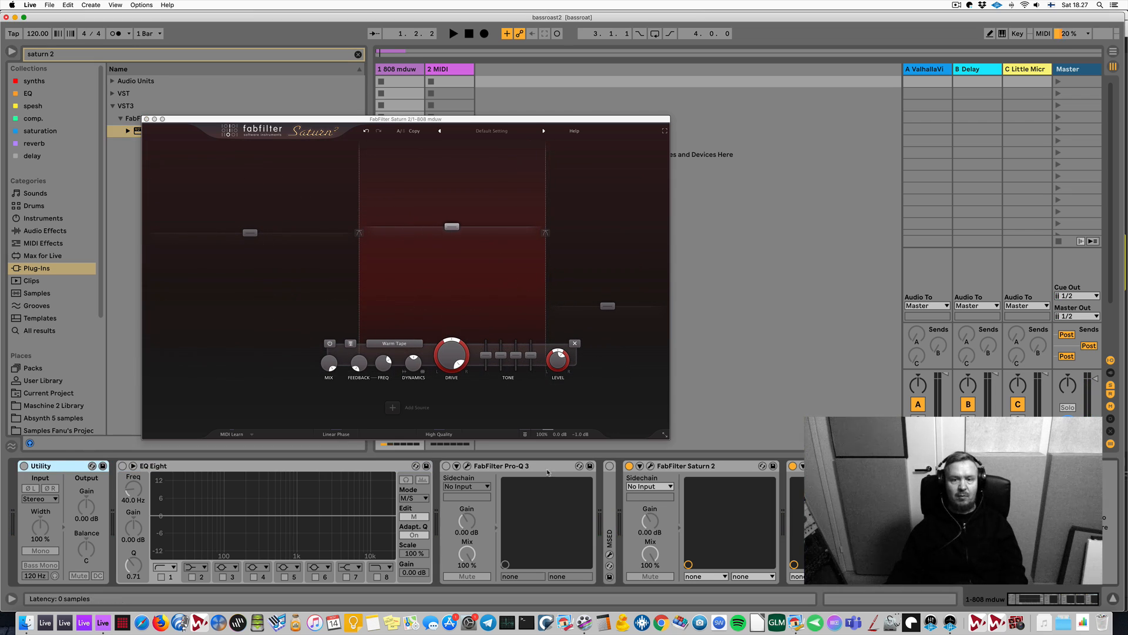
pyautogui.keyDown('shift'); pyautogui.click(606, 492); pyautogui.keyUp('shift')
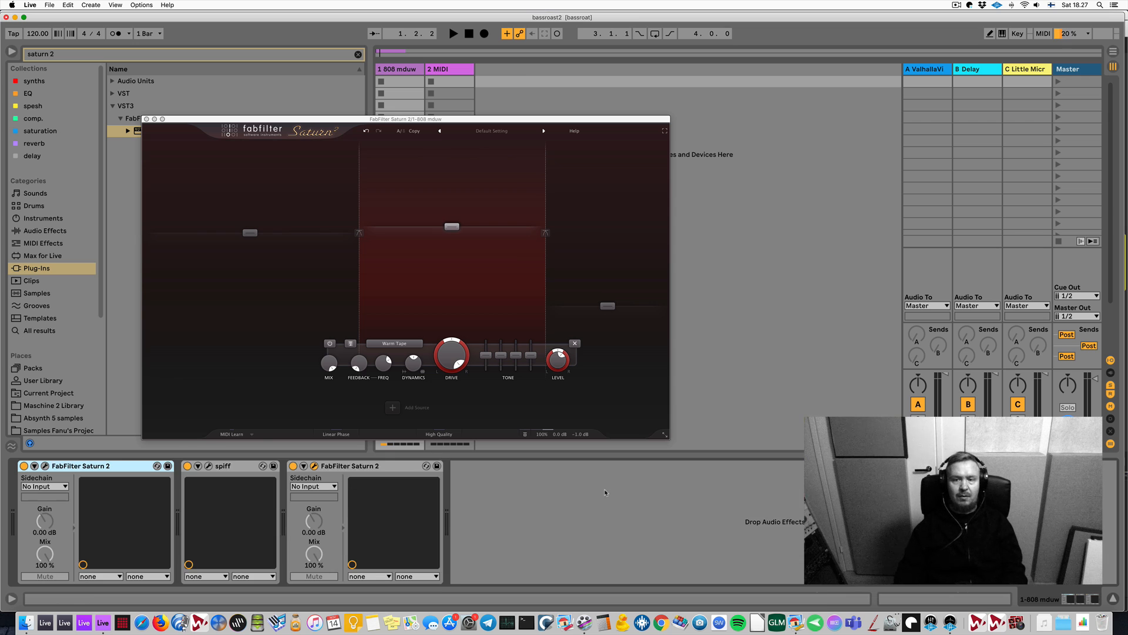
pyautogui.press('BackSpace')
# Bypass both Saturn 2 devices and spiff together, then re-enable them to compare the dry and processed 808
pyautogui.press('super+0')
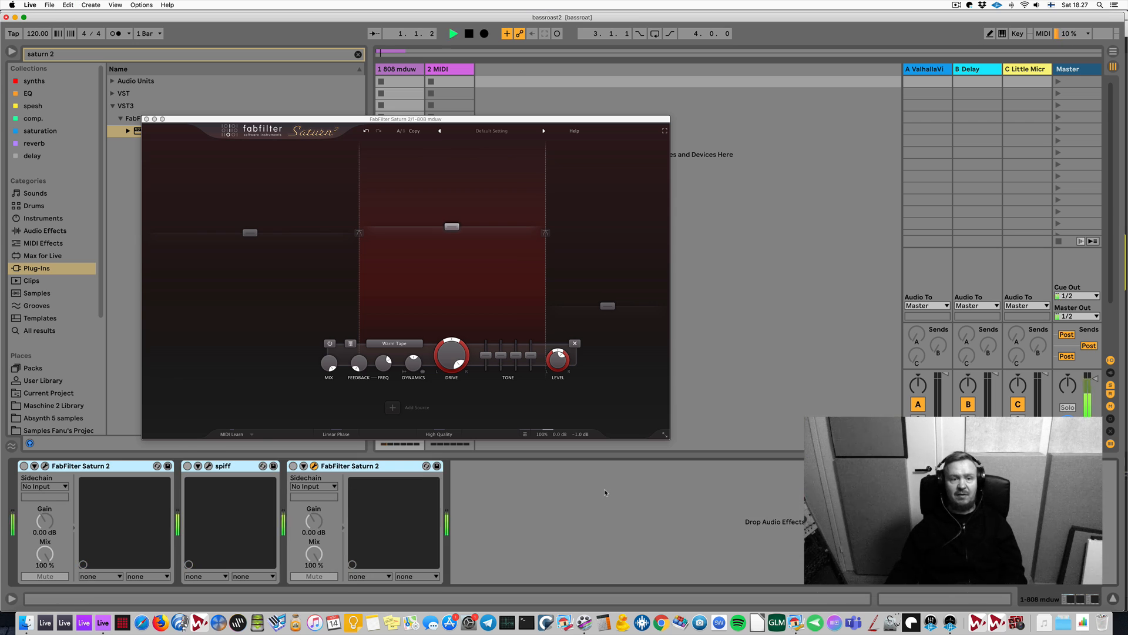
pyautogui.press('super+0')
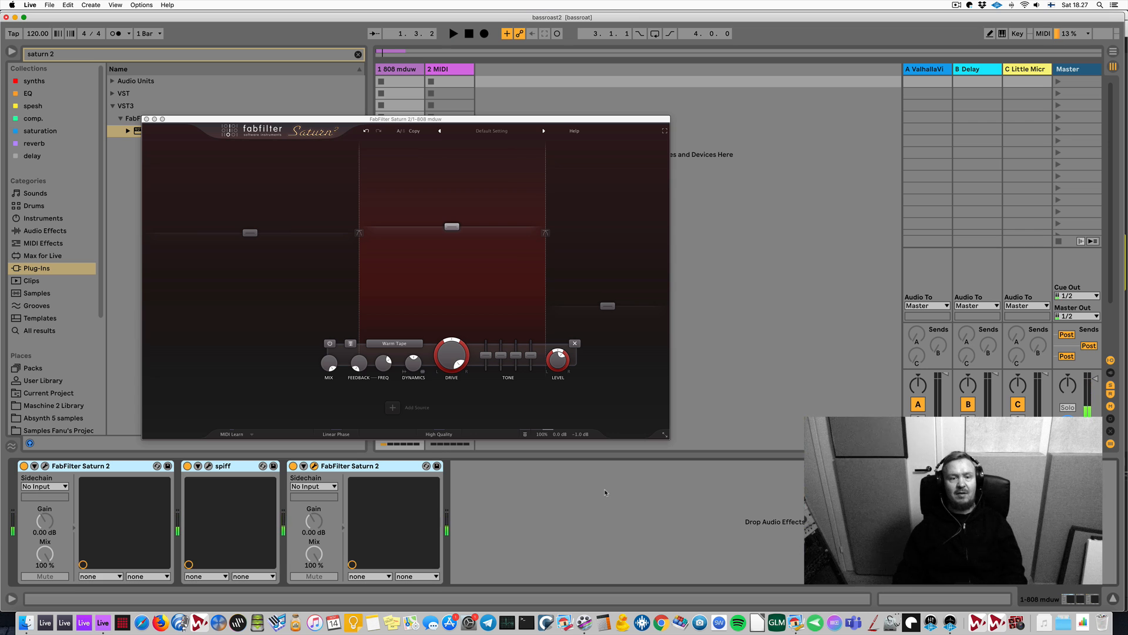
pyautogui.press('space')
pyautogui.press('space')
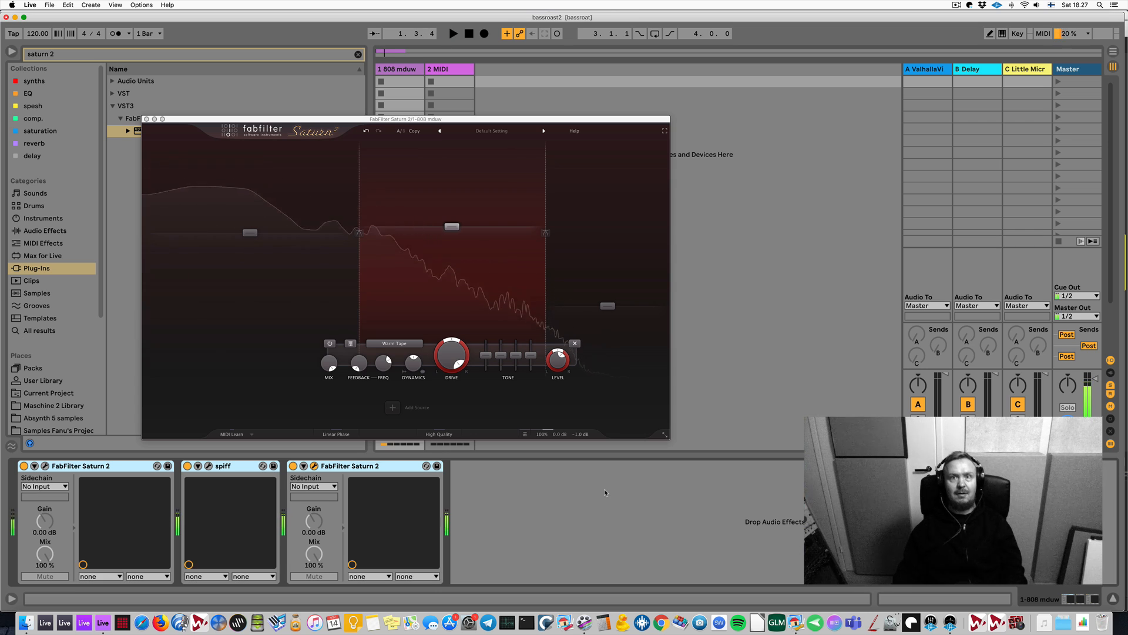